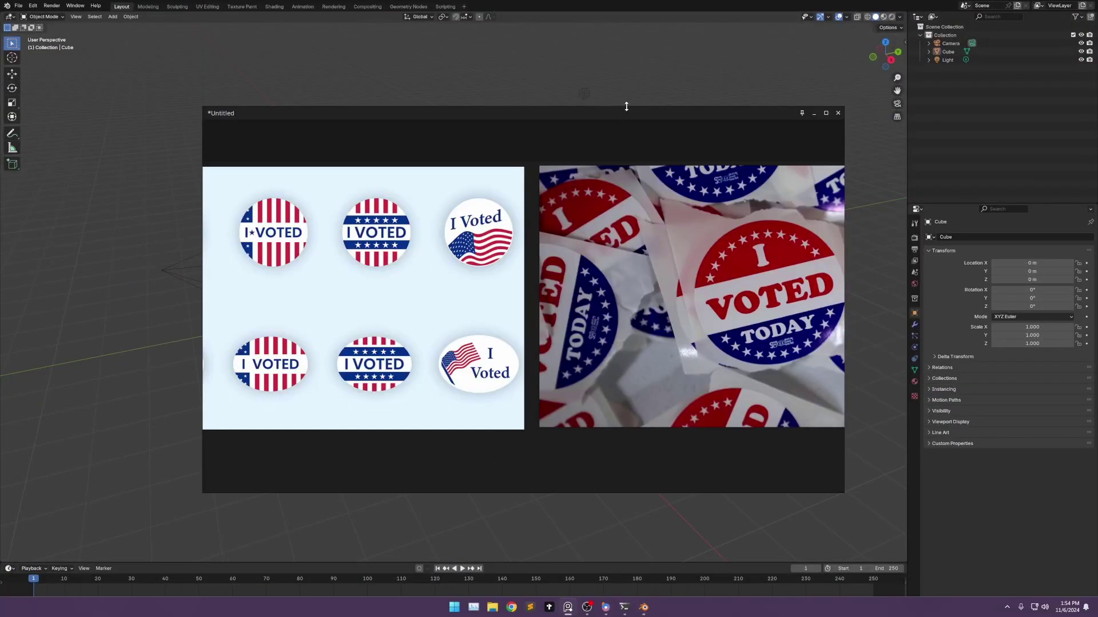
{"action": "left_click_drag", "start_coordinate": [622, 117], "coordinate": [595, 115]}
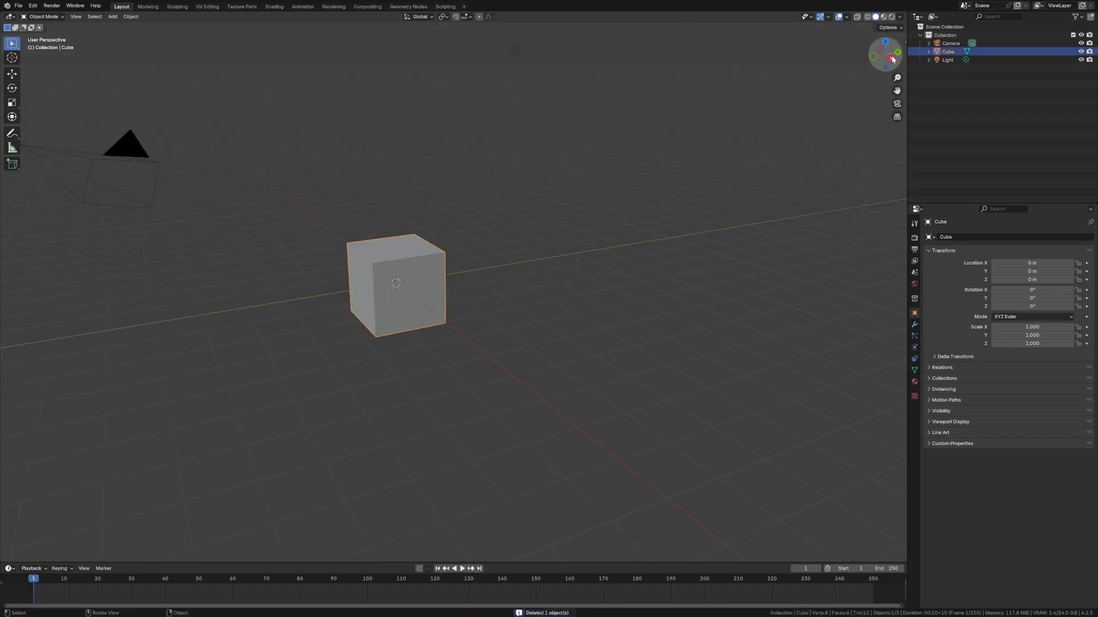
Add a plane mesh at the world origin while working in the right orthographic view
{"action": "left_click", "coordinate": [892, 59]}
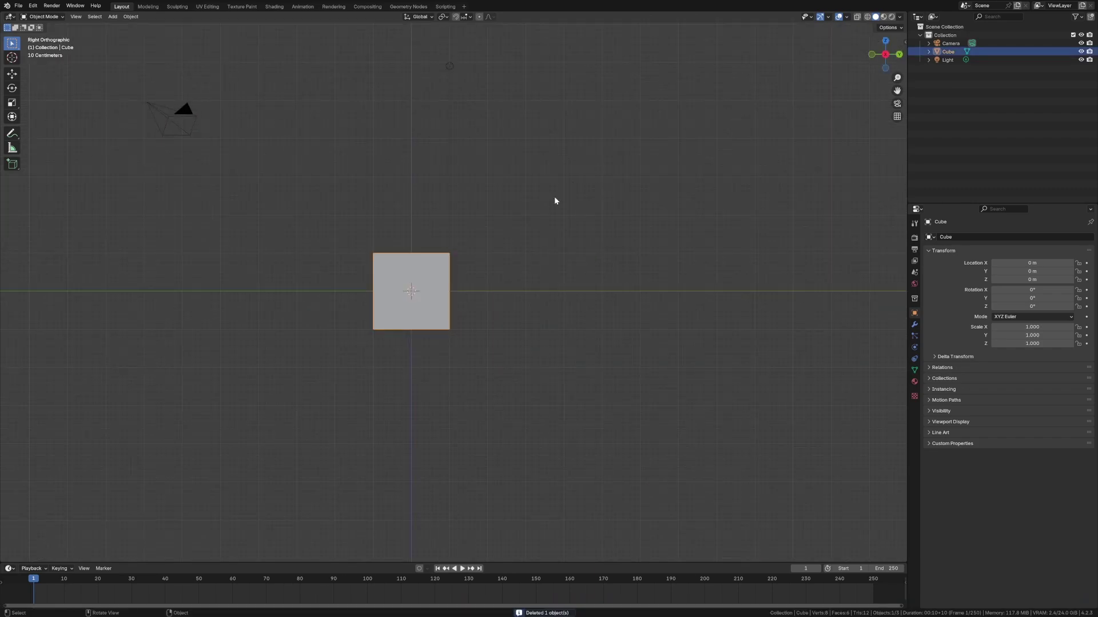
{"action": "middle_click_drag", "start_coordinate": [481, 287], "coordinate": [526, 292], "text": "shift"}
{"action": "left_click", "coordinate": [557, 284]}
{"action": "key", "text": "shift+a"}
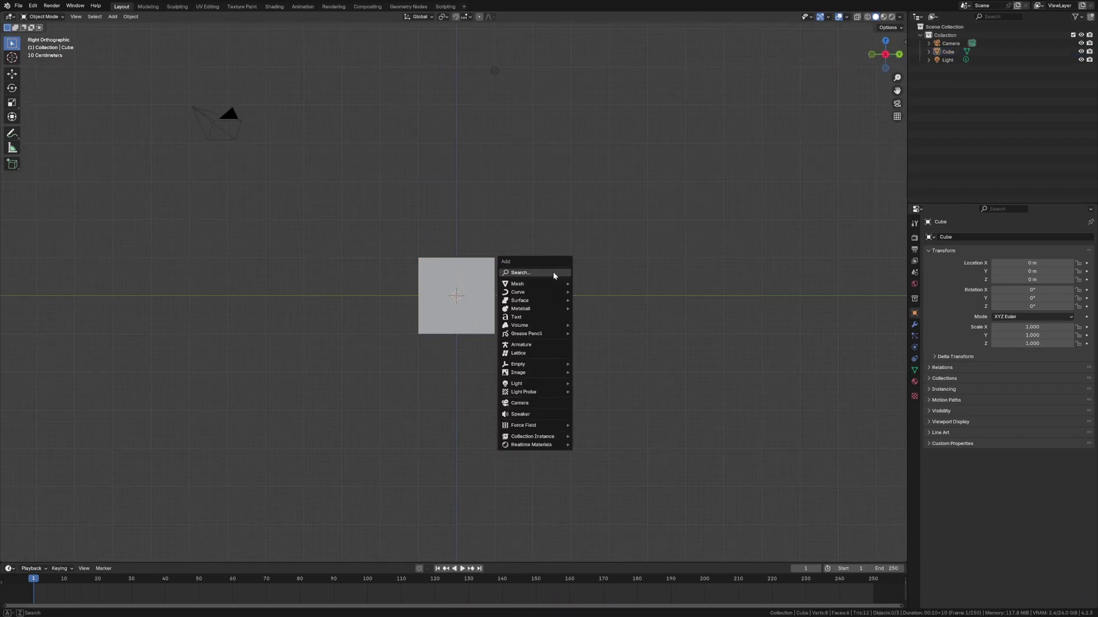
{"action": "mouse_move", "coordinate": [537, 287]}
{"action": "left_click", "coordinate": [613, 282]}
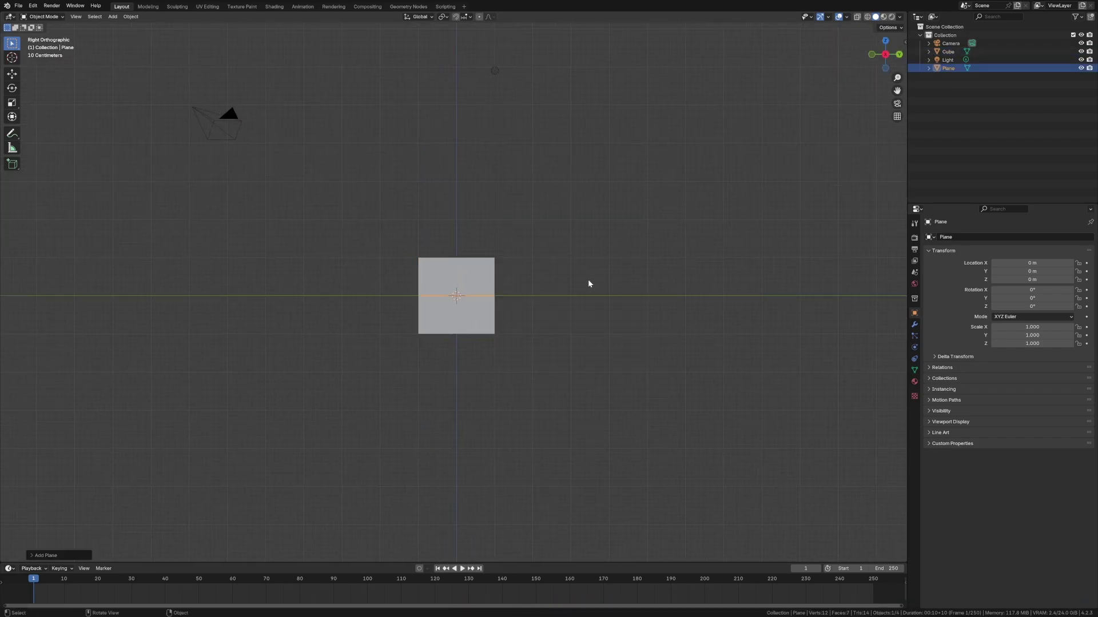
Rotate the new plane 90° about the Y axis so it faces the right view
{"action": "key", "text": "r"}
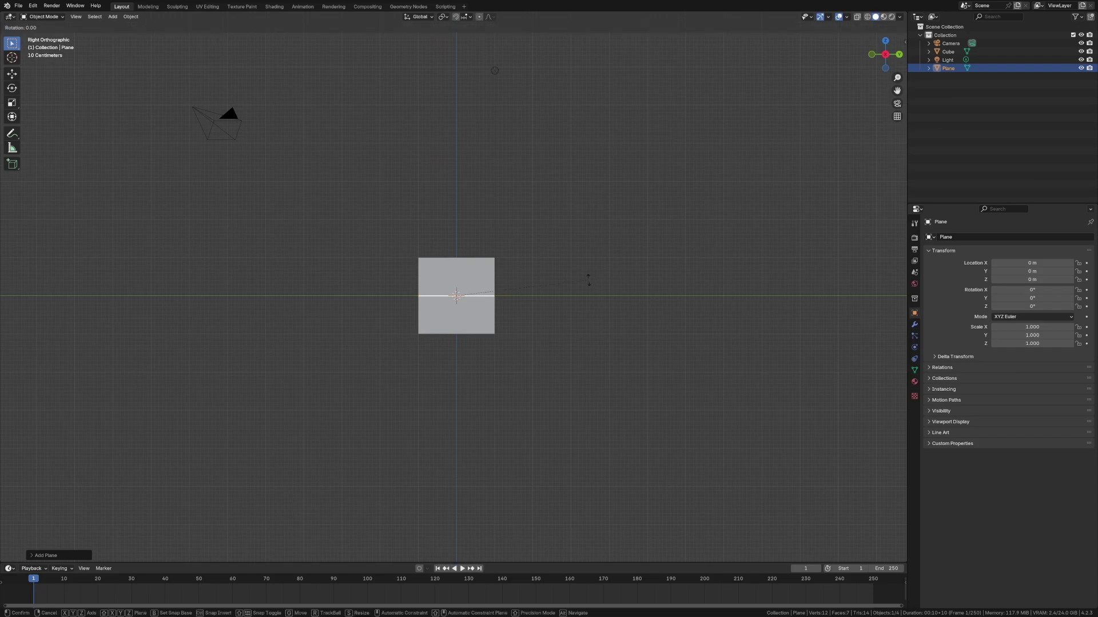
{"action": "key", "text": "y"}
{"action": "key", "text": "9"}
{"action": "key", "text": "Return"}
Delete the default cube, keeping only the upright plane at the origin
{"action": "left_click", "coordinate": [426, 272]}
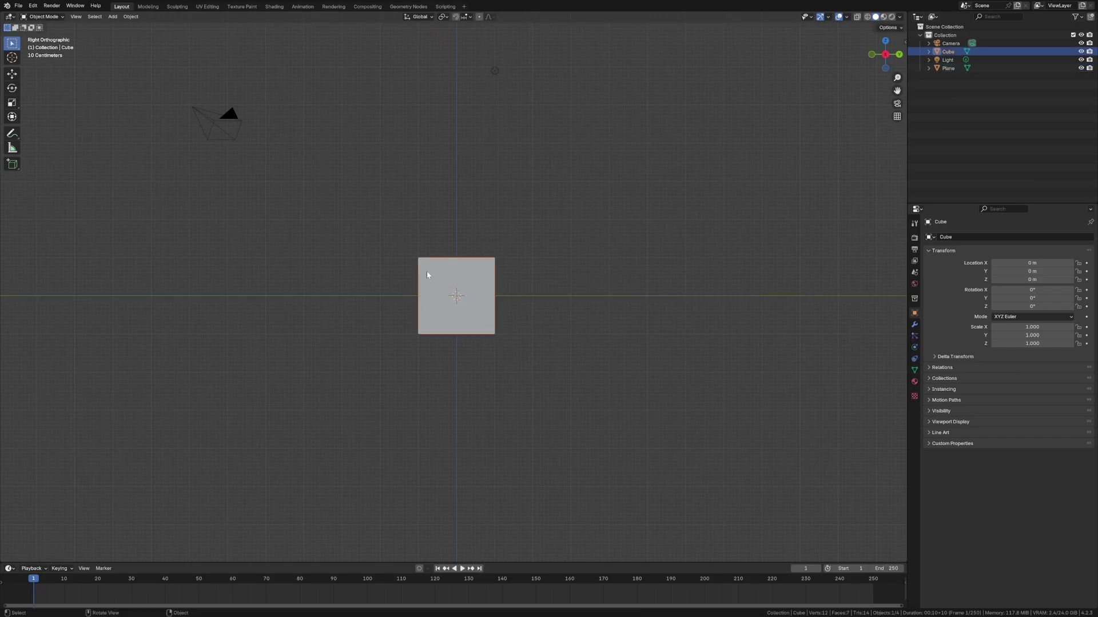
{"action": "key", "text": "Delete"}
{"action": "middle_click_drag", "start_coordinate": [517, 270], "coordinate": [451, 289]}
{"action": "left_click", "coordinate": [879, 56]}
{"action": "left_click", "coordinate": [475, 273]}
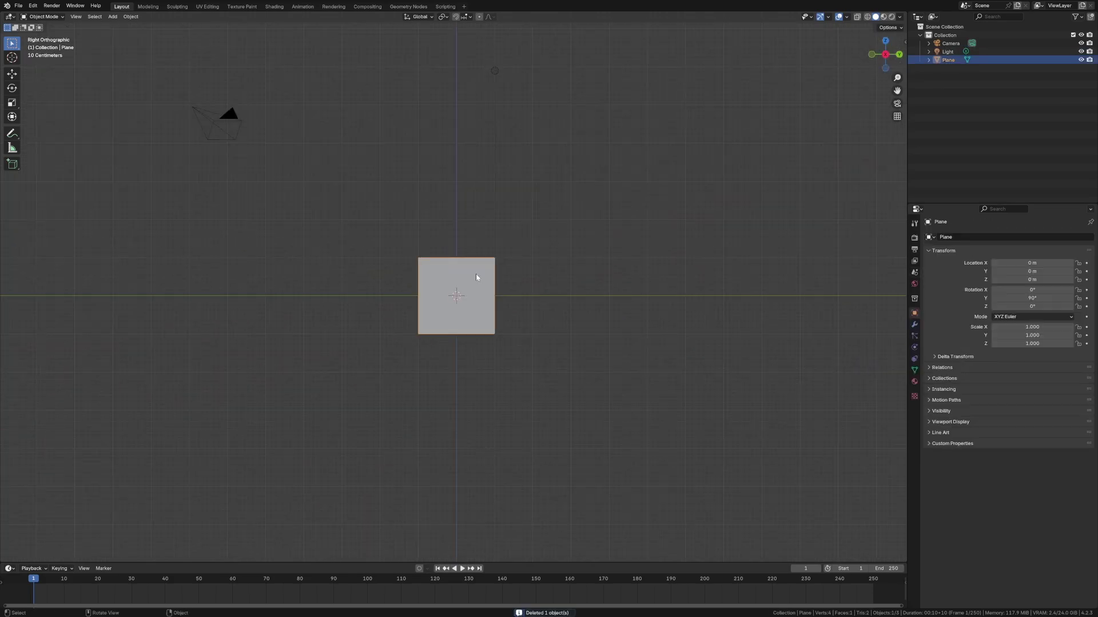
{"action": "left_click", "coordinate": [526, 267]}
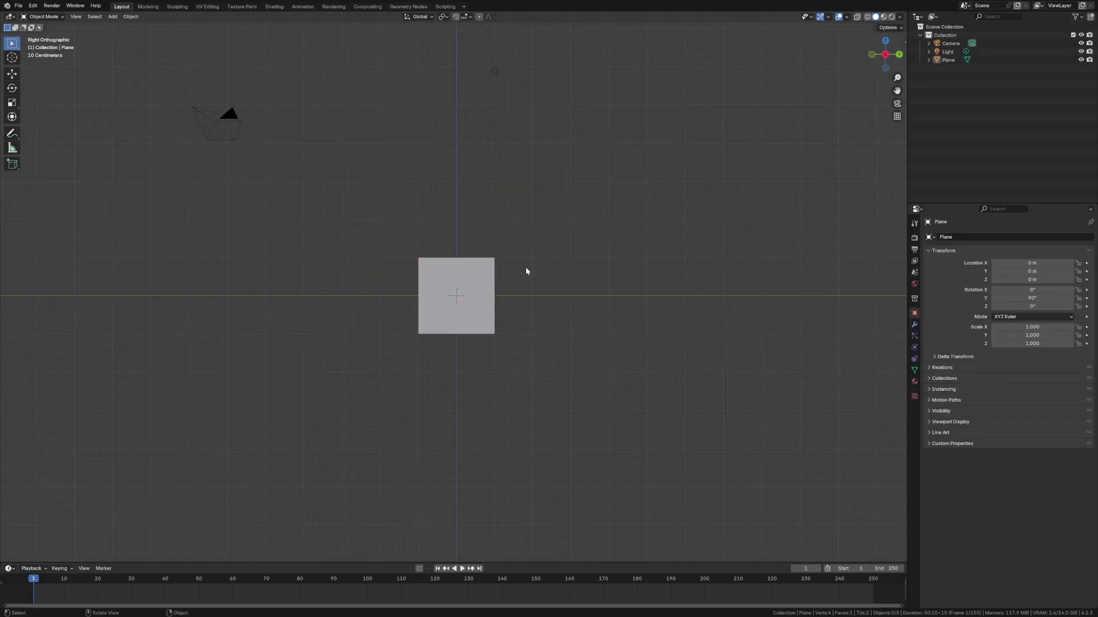
Add the picture of the I Voted stickers to the scene as a reference image behind the plane
{"action": "key", "text": "shift+a"}
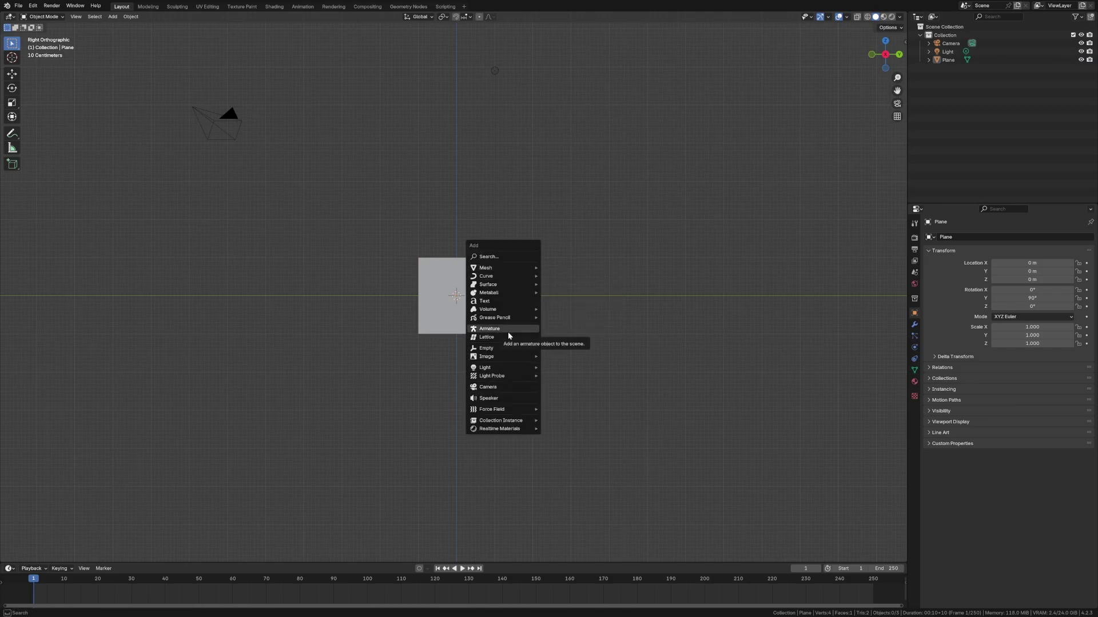
{"action": "mouse_move", "coordinate": [513, 348]}
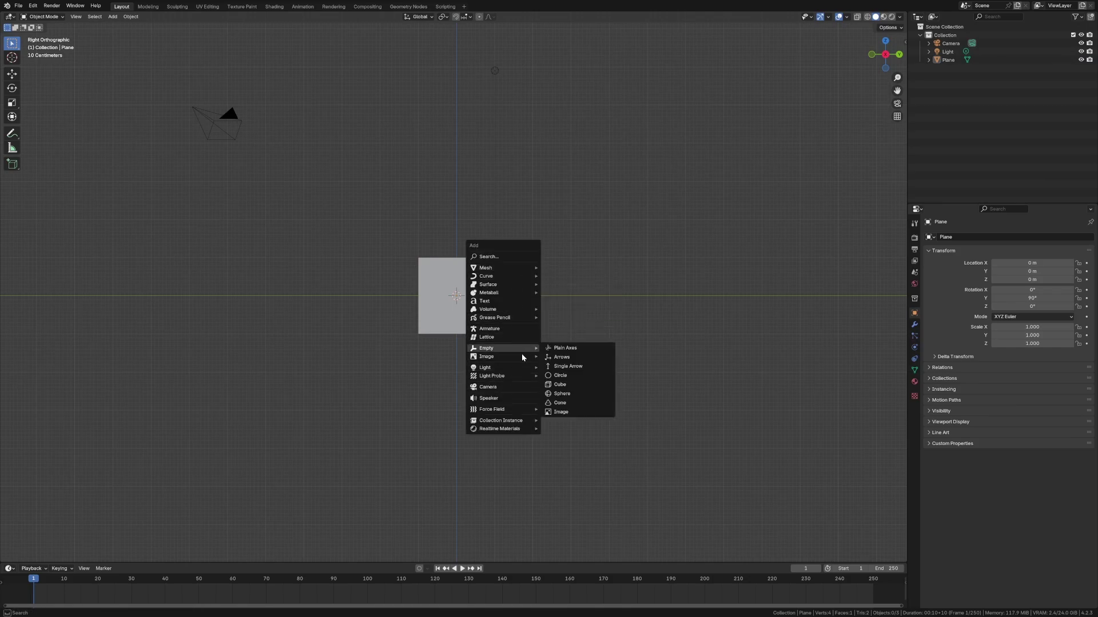
{"action": "left_click", "coordinate": [571, 367]}
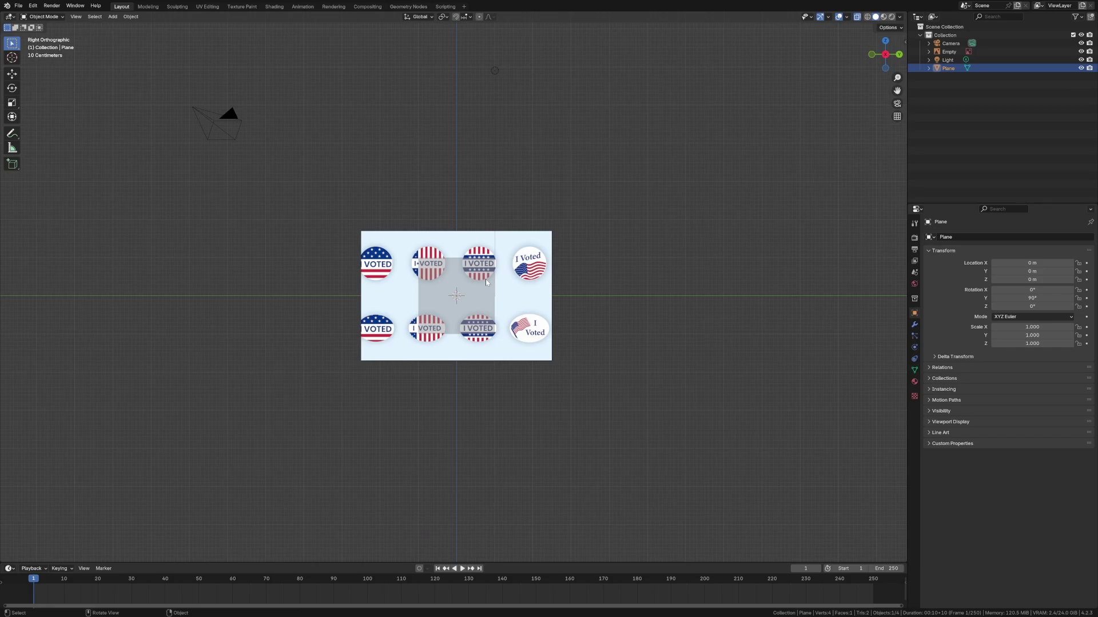
Give the plane a level 2 subdivision surface and move its mesh over the lower oval sticker with the waving flag
{"action": "scroll", "coordinate": [486, 279], "scroll_direction": "up", "scroll_amount": 3}
{"action": "key", "text": "ctrl+2"}
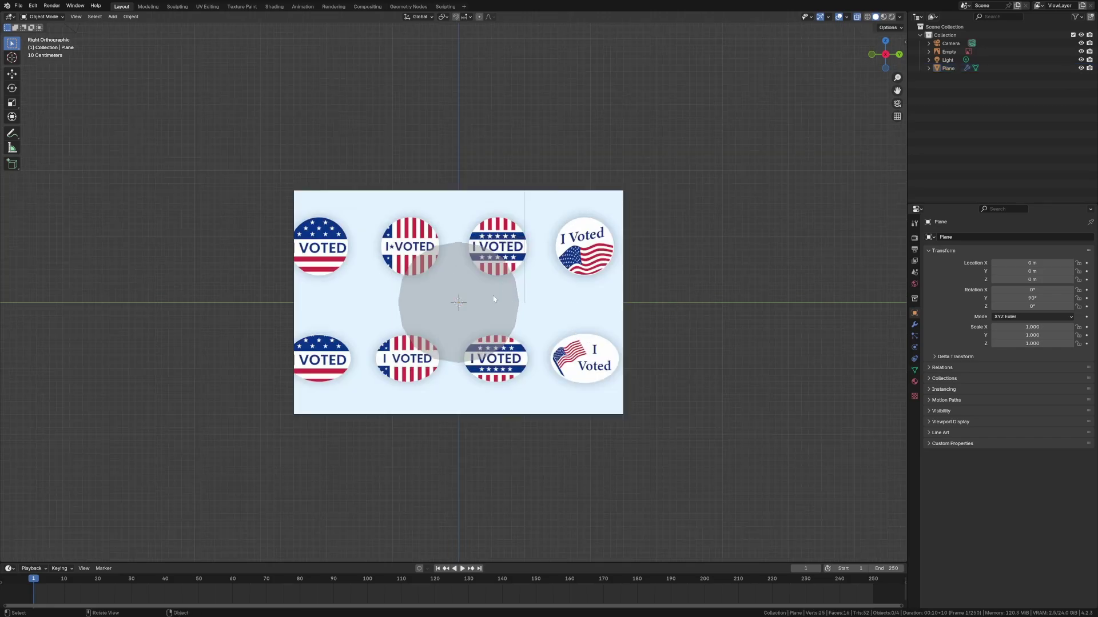
{"action": "key", "text": "Tab"}
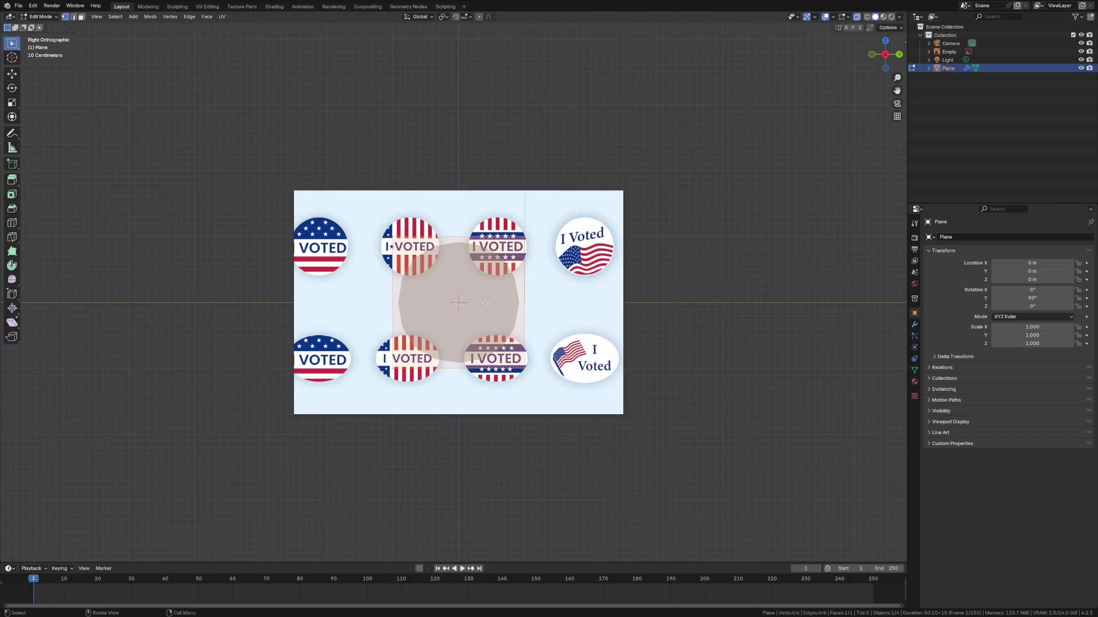
{"action": "left_click_drag", "start_coordinate": [486, 303], "coordinate": [612, 371]}
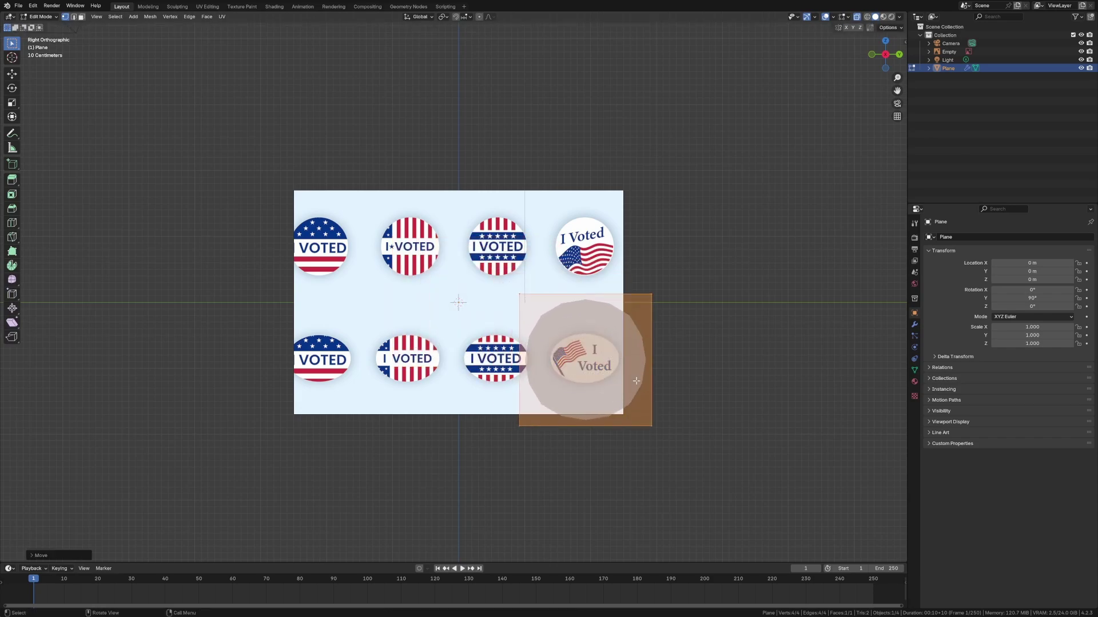
{"action": "scroll", "coordinate": [637, 382], "scroll_direction": "up", "scroll_amount": 1}
{"action": "scroll", "coordinate": [637, 382], "scroll_direction": "up", "scroll_amount": 2}
{"action": "middle_click_drag", "start_coordinate": [638, 382], "coordinate": [402, 287], "text": "shift"}
{"action": "scroll", "coordinate": [580, 303], "scroll_direction": "up", "scroll_amount": 2}
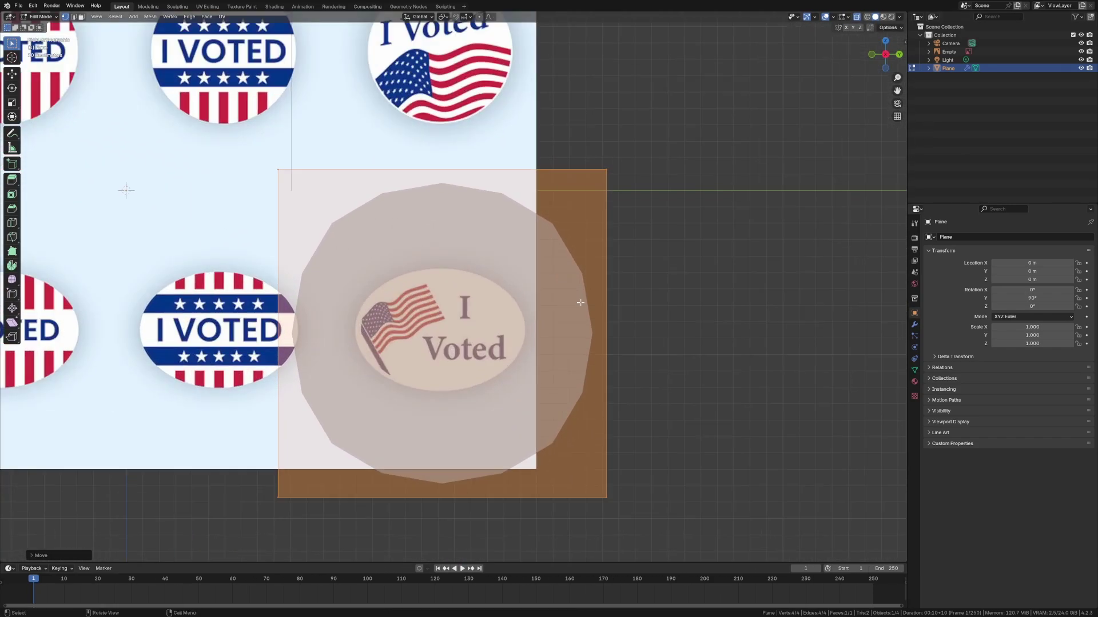
{"action": "scroll", "coordinate": [580, 302], "scroll_direction": "up", "scroll_amount": 1}
{"action": "left_click", "coordinate": [526, 292]}
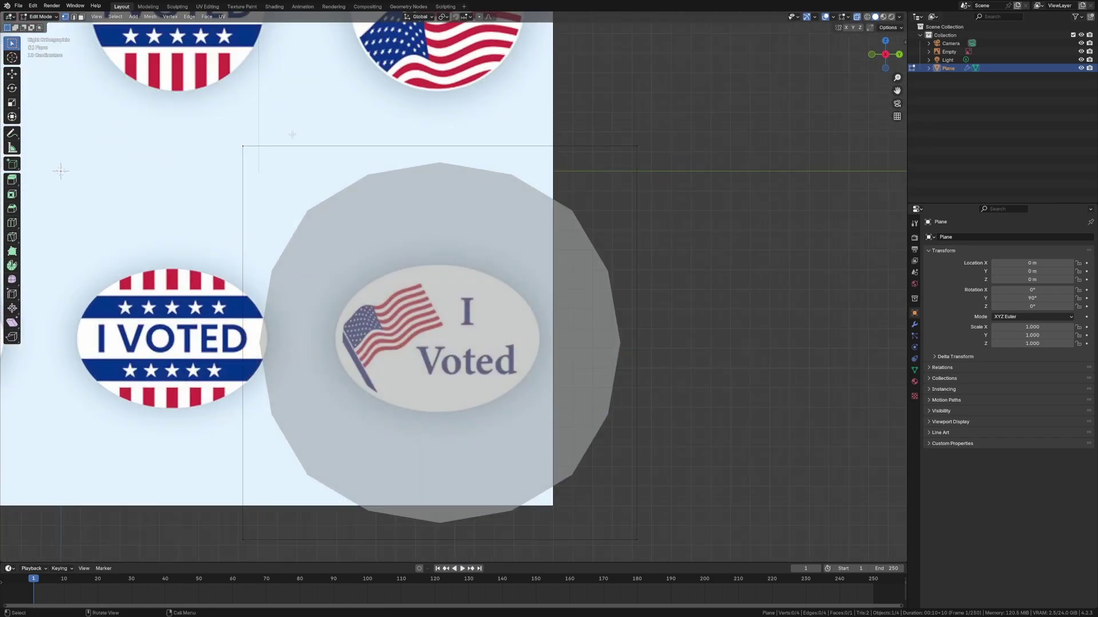
Add one vertical loop cut through the centre of the plane
{"action": "left_click_drag", "start_coordinate": [552, 108], "coordinate": [670, 184]}
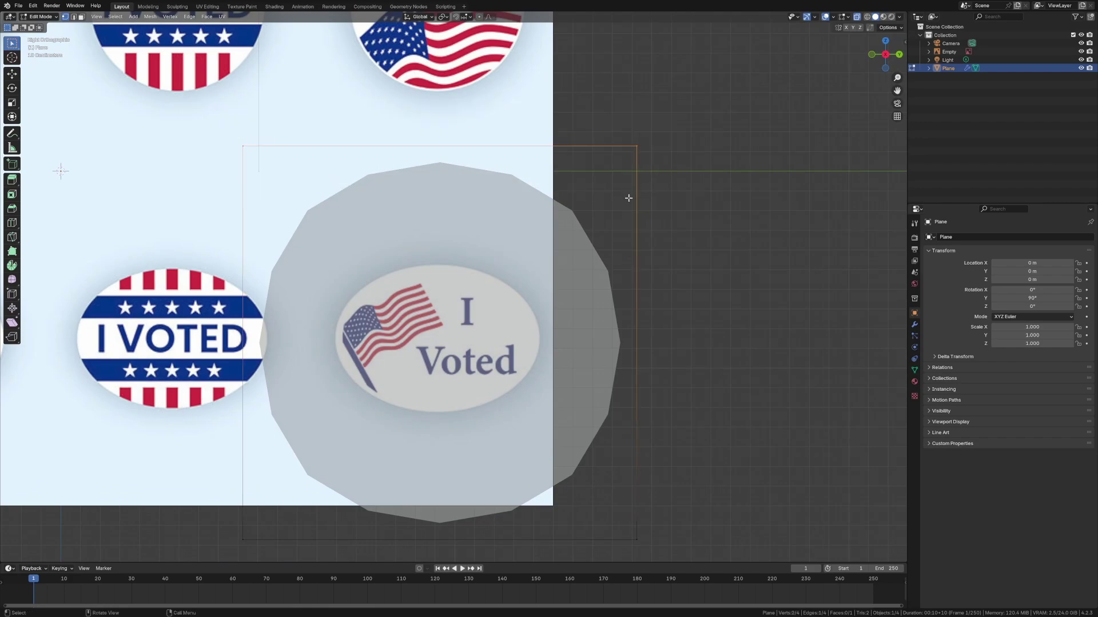
{"action": "key", "text": "ctrl+r"}
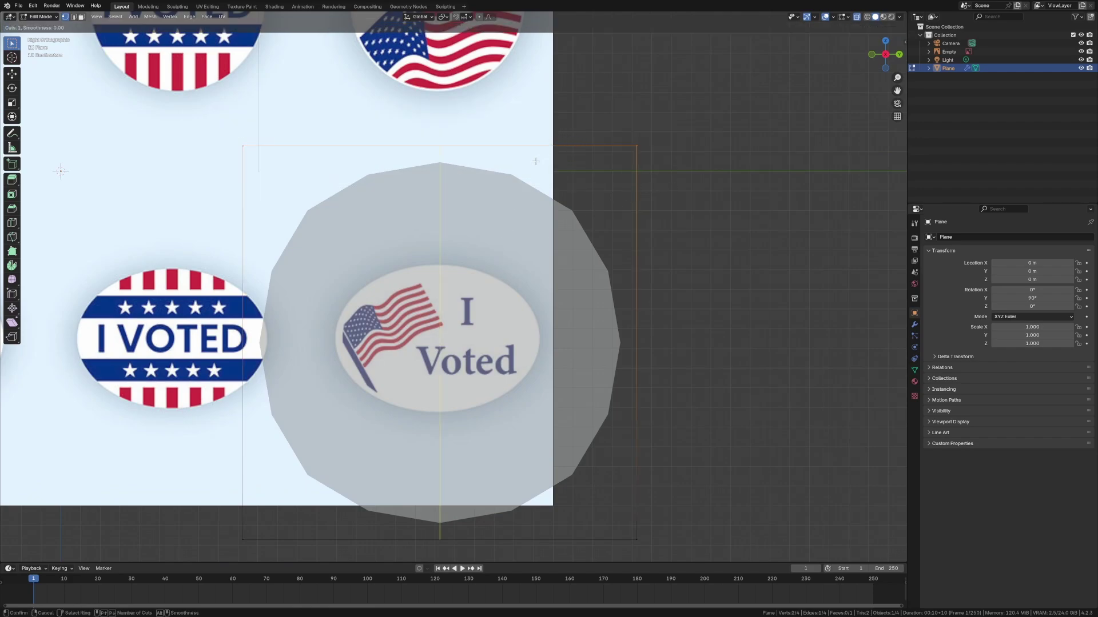
{"action": "left_click", "coordinate": [536, 162]}
{"action": "left_click", "coordinate": [535, 165]}
{"action": "left_click", "coordinate": [566, 225]}
{"action": "scroll", "coordinate": [457, 292], "scroll_direction": "down", "scroll_amount": 3}
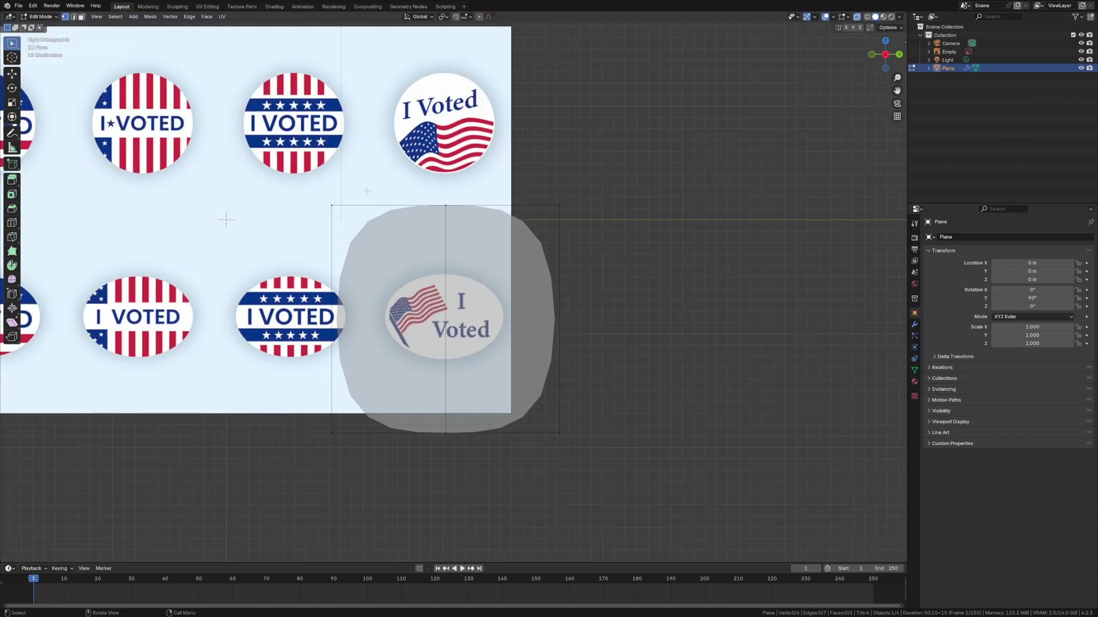
Scale the whole plane mesh along Z to about the height of the oval flag sticker
{"action": "left_click_drag", "start_coordinate": [437, 174], "coordinate": [656, 490]}
{"action": "key", "text": "s"}
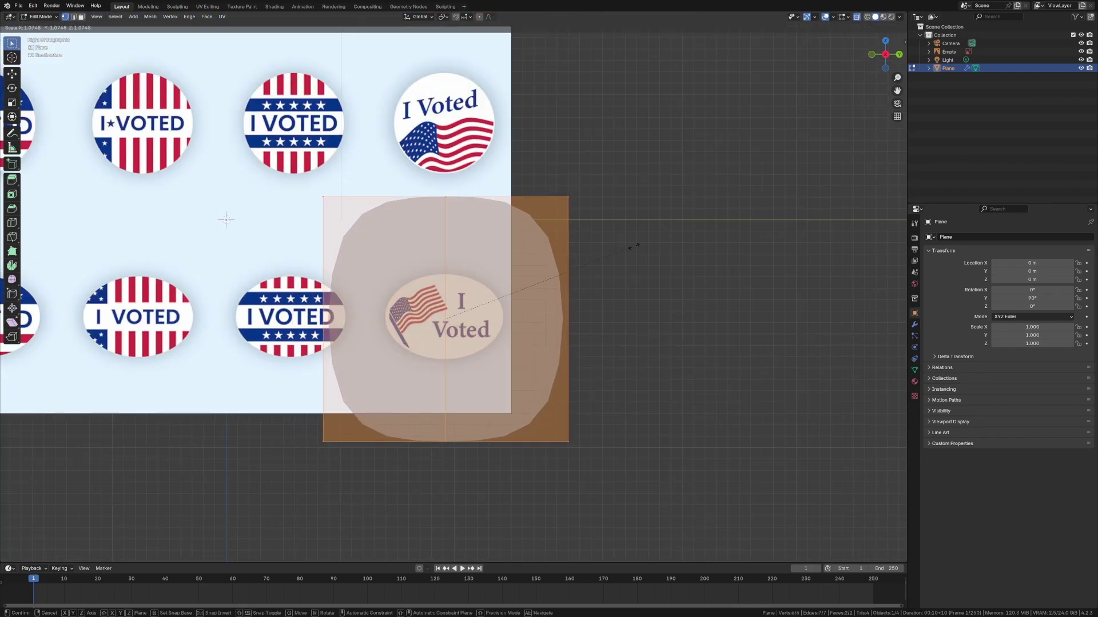
{"action": "key", "text": "x"}
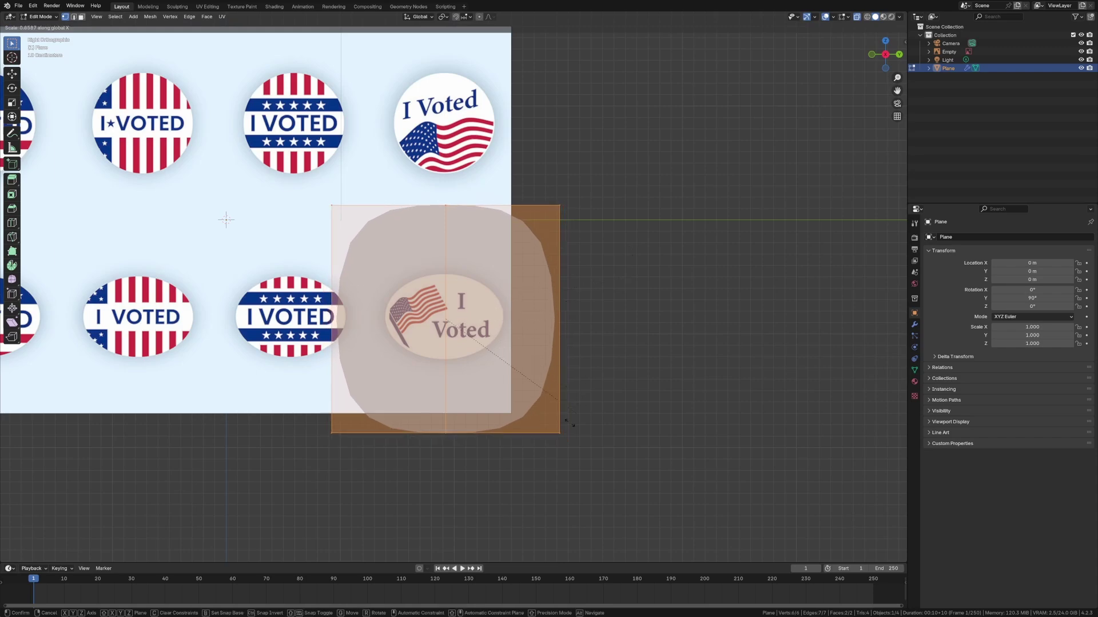
{"action": "key", "text": "z"}
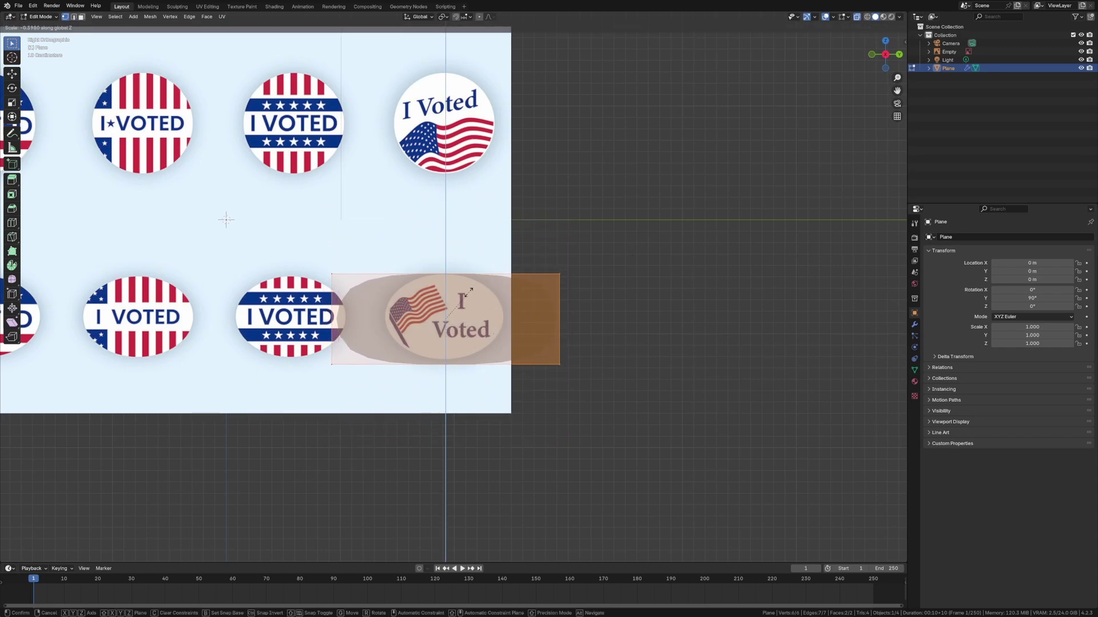
{"action": "left_click", "coordinate": [466, 294]}
{"action": "left_click", "coordinate": [595, 334]}
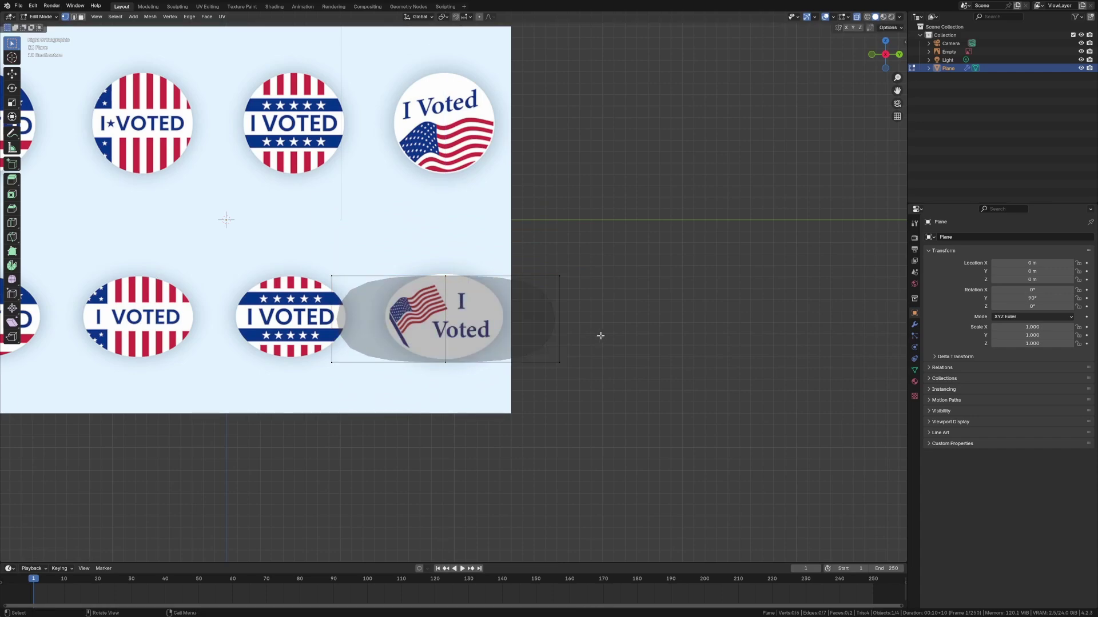
Move the whole mesh slightly upward to line it up with the oval flag sticker
{"action": "key", "text": "a"}
{"action": "key", "text": "g"}
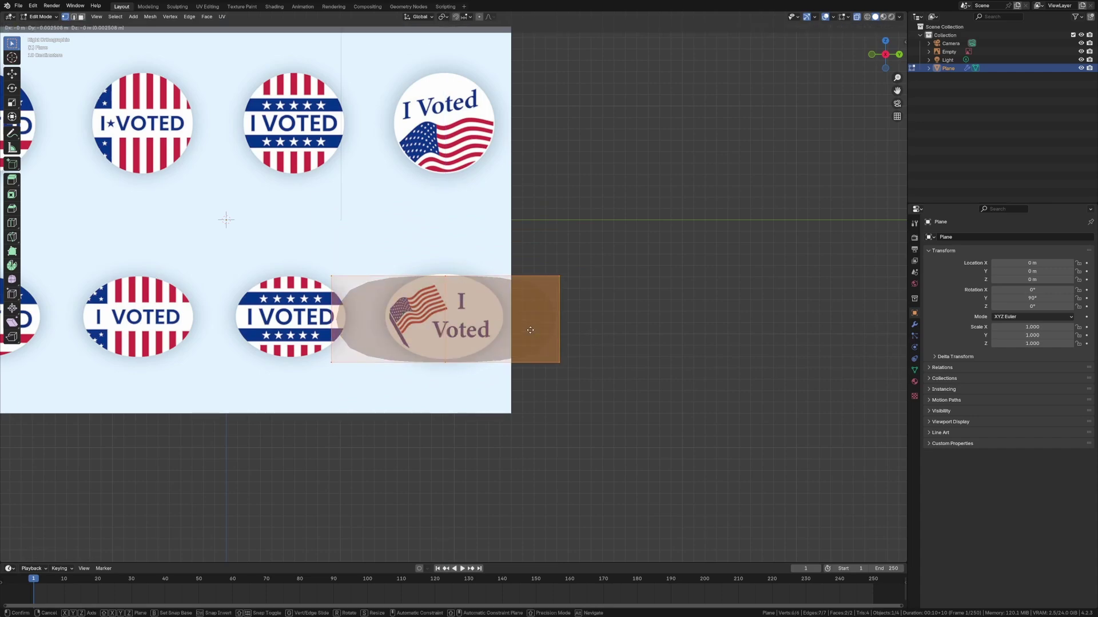
{"action": "left_click", "coordinate": [531, 326]}
{"action": "left_click", "coordinate": [629, 242]}
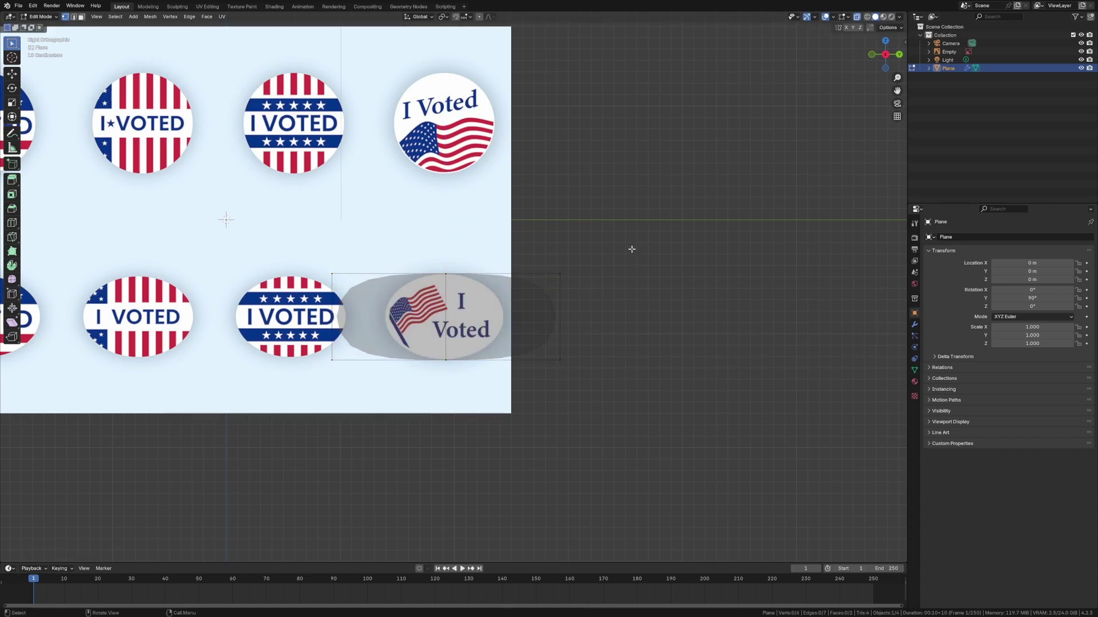
Delete the vertices on the flag side of the mesh, leaving only the half beyond the centre loop
{"action": "left_click_drag", "start_coordinate": [620, 236], "coordinate": [537, 396]}
{"action": "left_click_drag", "start_coordinate": [295, 257], "coordinate": [361, 384], "text": "shift"}
{"action": "left_click", "coordinate": [690, 356]}
{"action": "left_click_drag", "start_coordinate": [571, 239], "coordinate": [554, 400]}
{"action": "left_click", "coordinate": [658, 396]}
{"action": "left_click_drag", "start_coordinate": [319, 233], "coordinate": [400, 439]}
{"action": "key", "text": "x"}
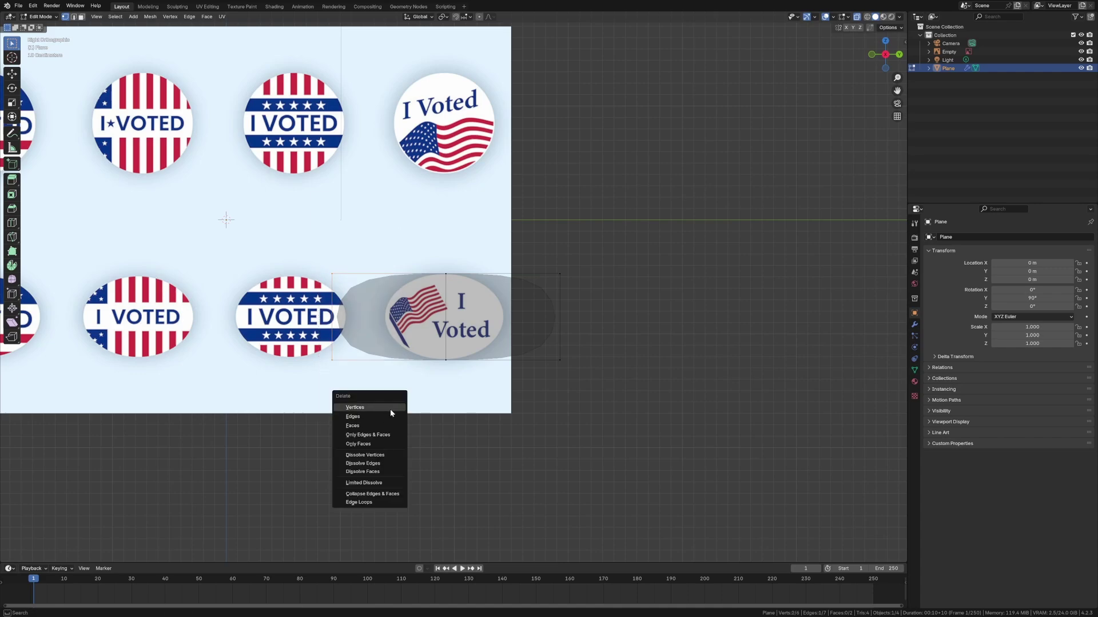
{"action": "left_click", "coordinate": [375, 406]}
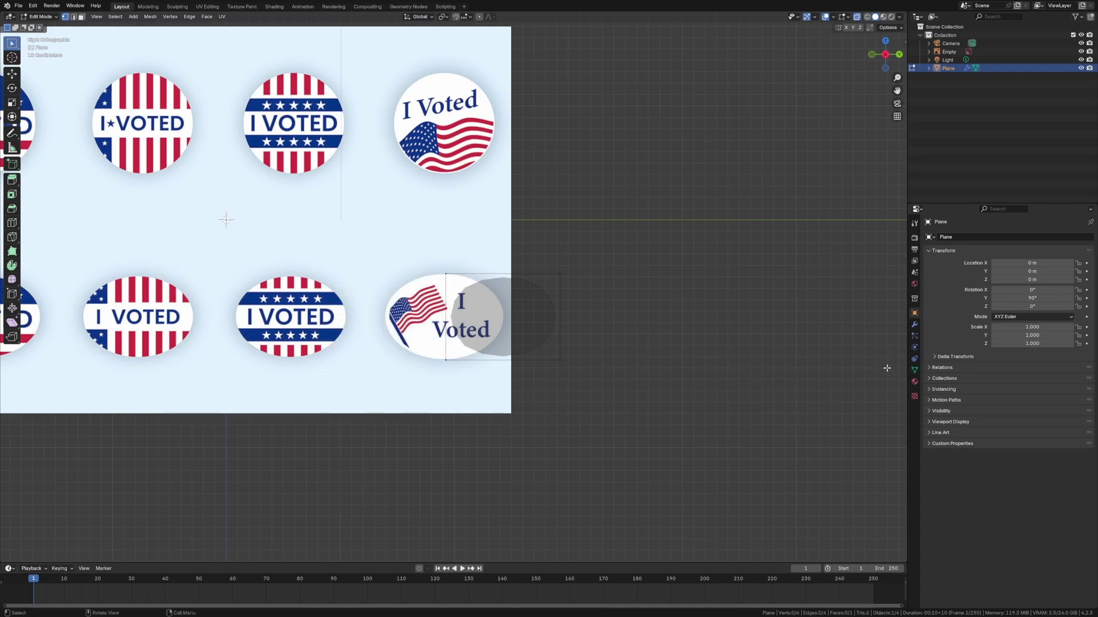
Add a Mirror modifier to the plane and place it above the Subdivision modifier
{"action": "left_click", "coordinate": [914, 324]}
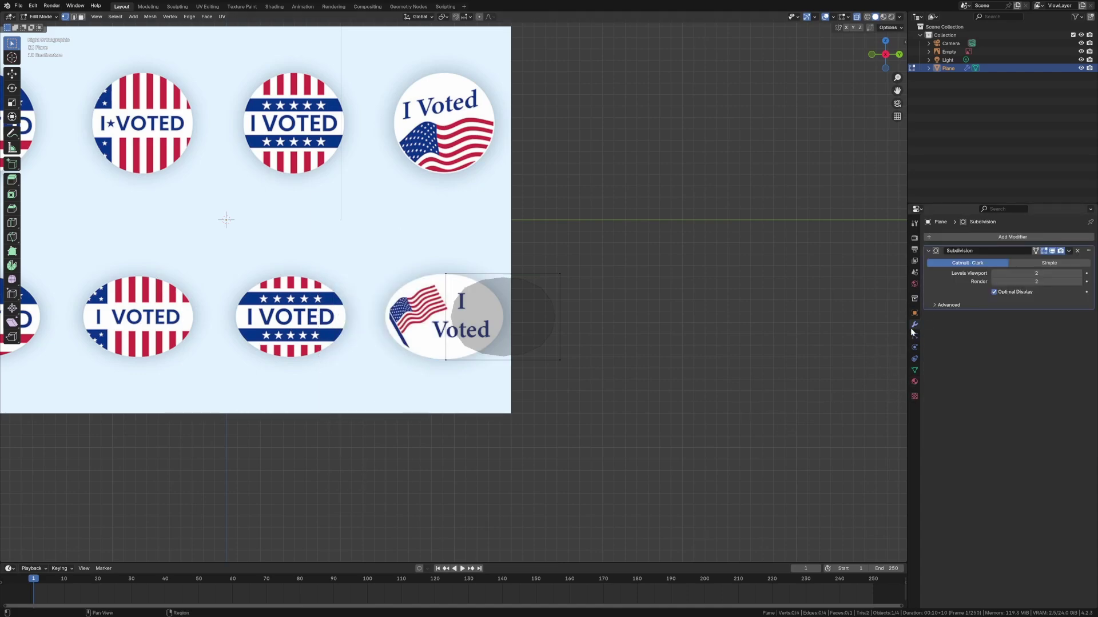
{"action": "left_click", "coordinate": [1011, 236]}
{"action": "left_click", "coordinate": [998, 236]}
{"action": "mouse_move", "coordinate": [975, 260]}
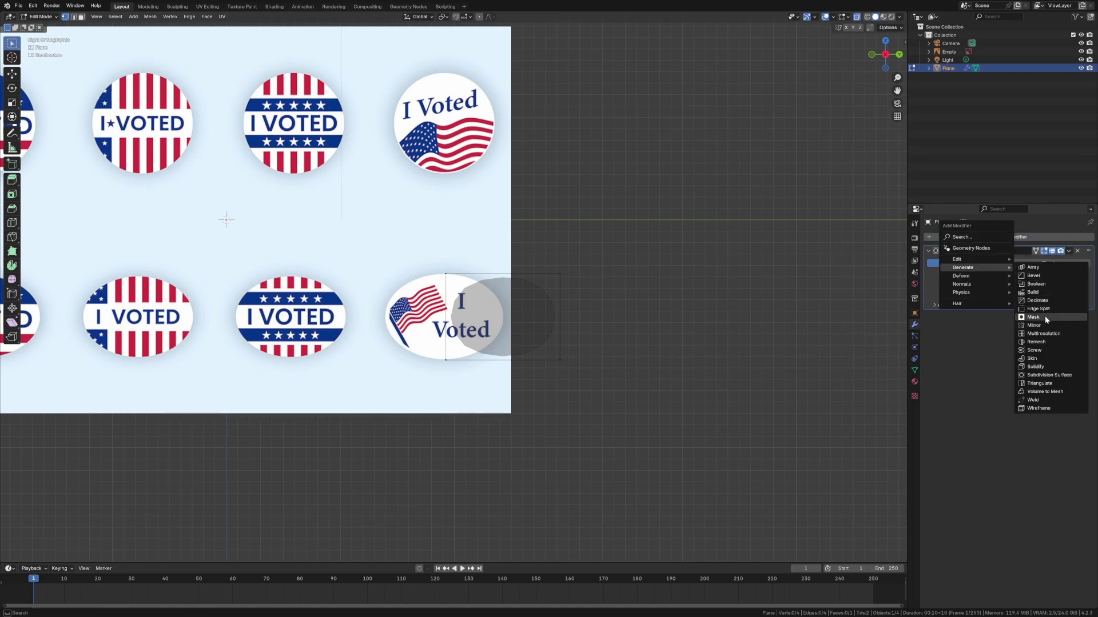
{"action": "left_click", "coordinate": [1036, 325]}
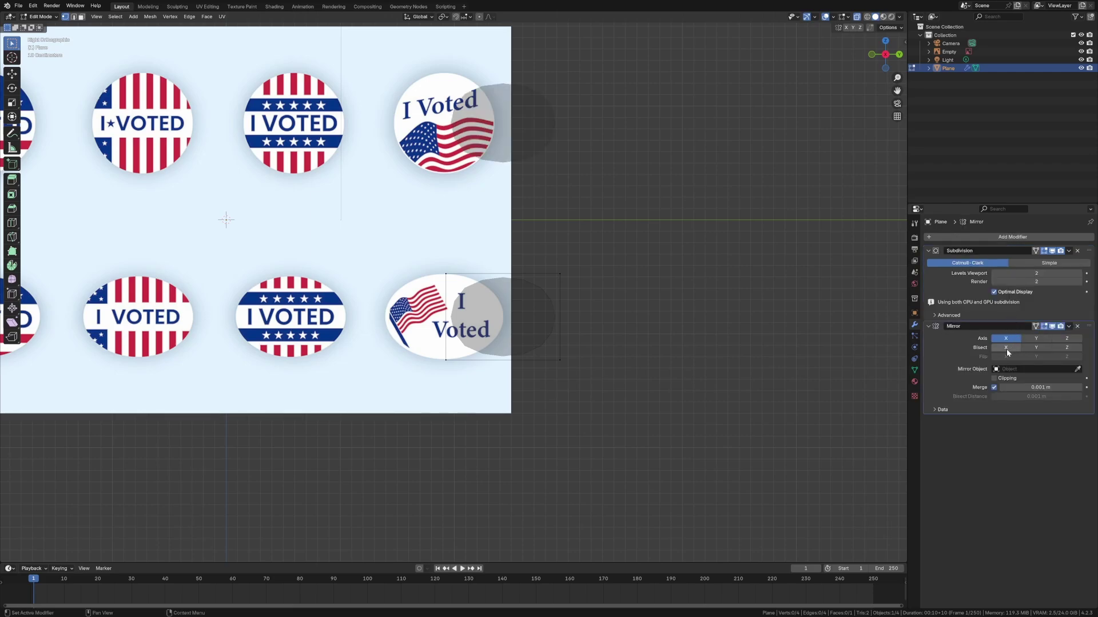
{"action": "left_click_drag", "start_coordinate": [1088, 326], "coordinate": [1071, 258]}
{"action": "left_click", "coordinate": [1072, 254]}
{"action": "left_click_drag", "start_coordinate": [1087, 325], "coordinate": [1072, 264]}
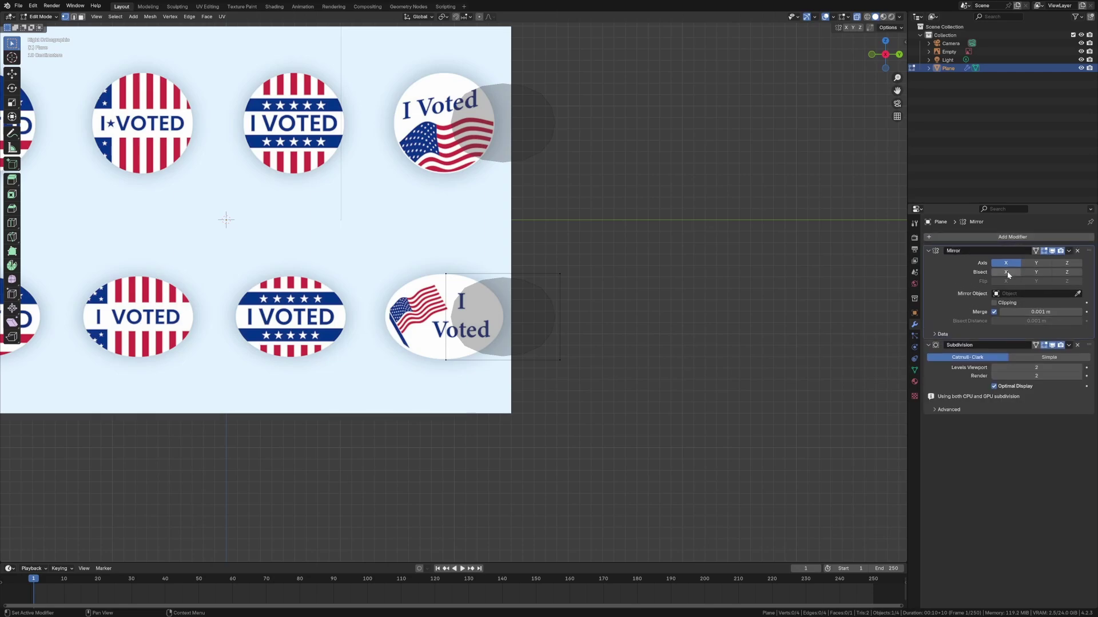
Set the Mirror modifier to mirror only along the Y axis
{"action": "left_click", "coordinate": [1036, 263]}
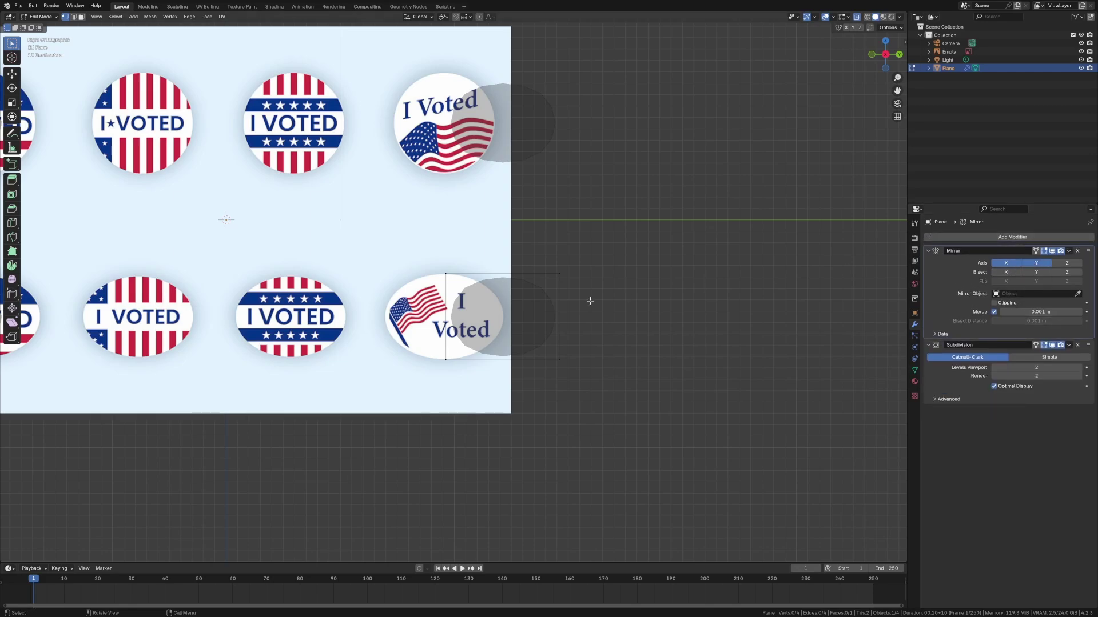
{"action": "middle_click_drag", "start_coordinate": [575, 309], "coordinate": [482, 353]}
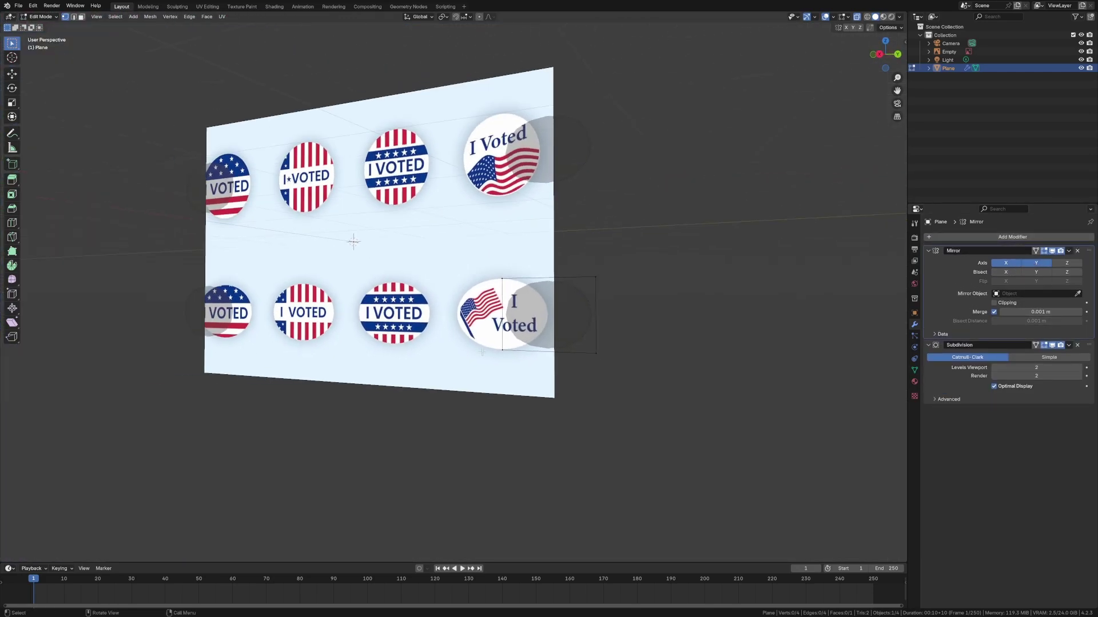
{"action": "left_click", "coordinate": [1005, 264]}
{"action": "middle_click_drag", "start_coordinate": [598, 272], "coordinate": [622, 273]}
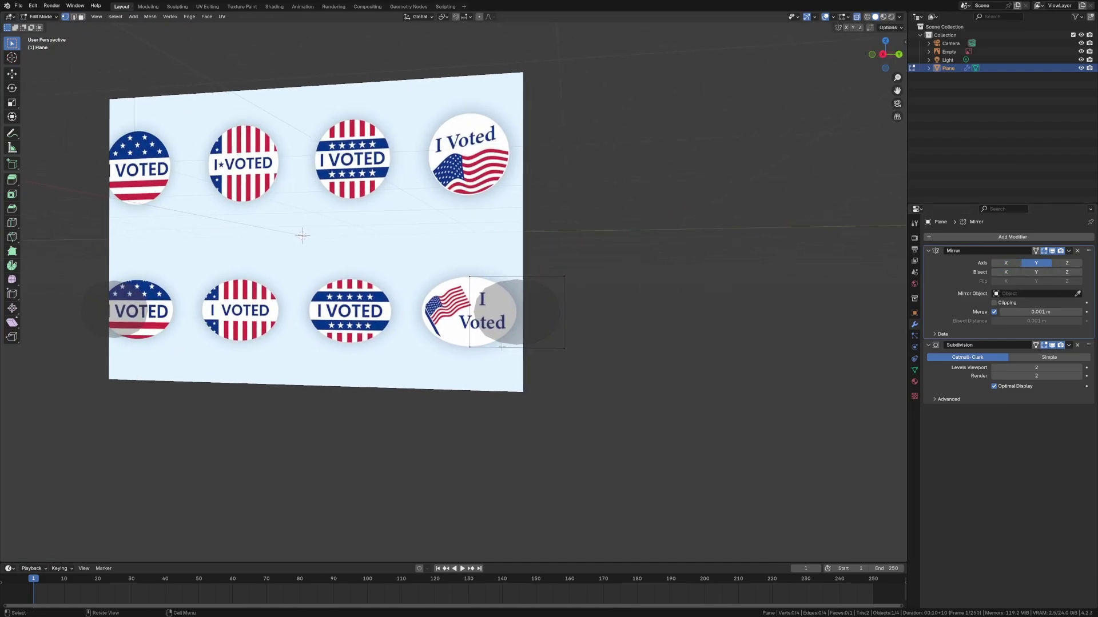
Snap the 3D cursor to the half mesh's inner centre edge with Cursor to Active
{"action": "key", "text": "2"}
{"action": "left_click", "coordinate": [475, 375]}
{"action": "key", "text": "shift+s"}
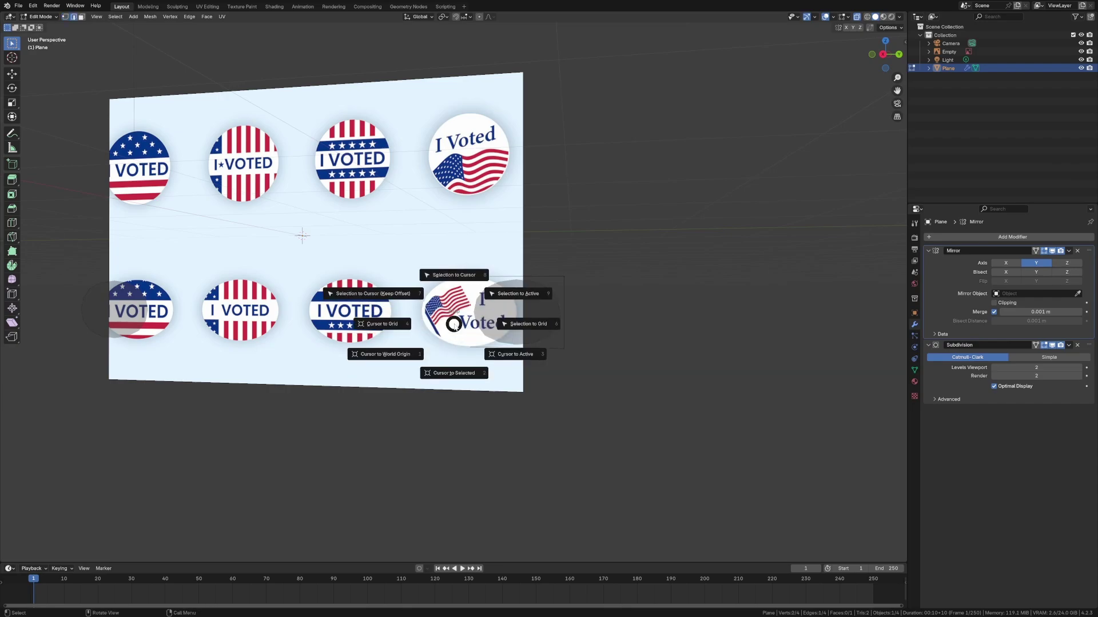
{"action": "left_click", "coordinate": [511, 356]}
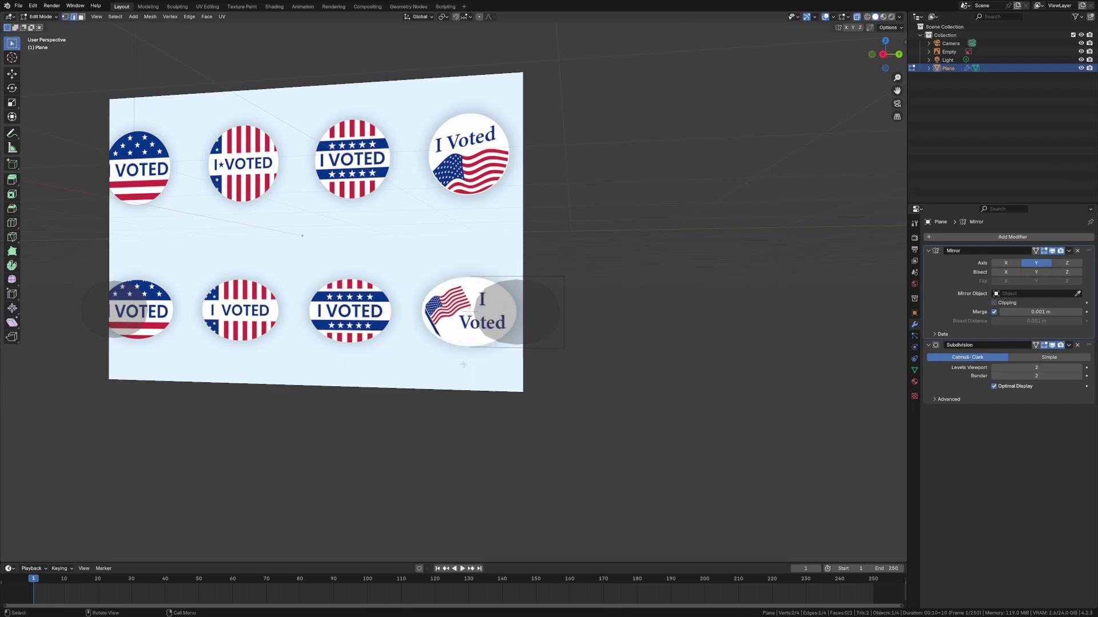
Return to Object Mode and set the plane's origin to the 3D cursor
{"action": "key", "text": "Tab"}
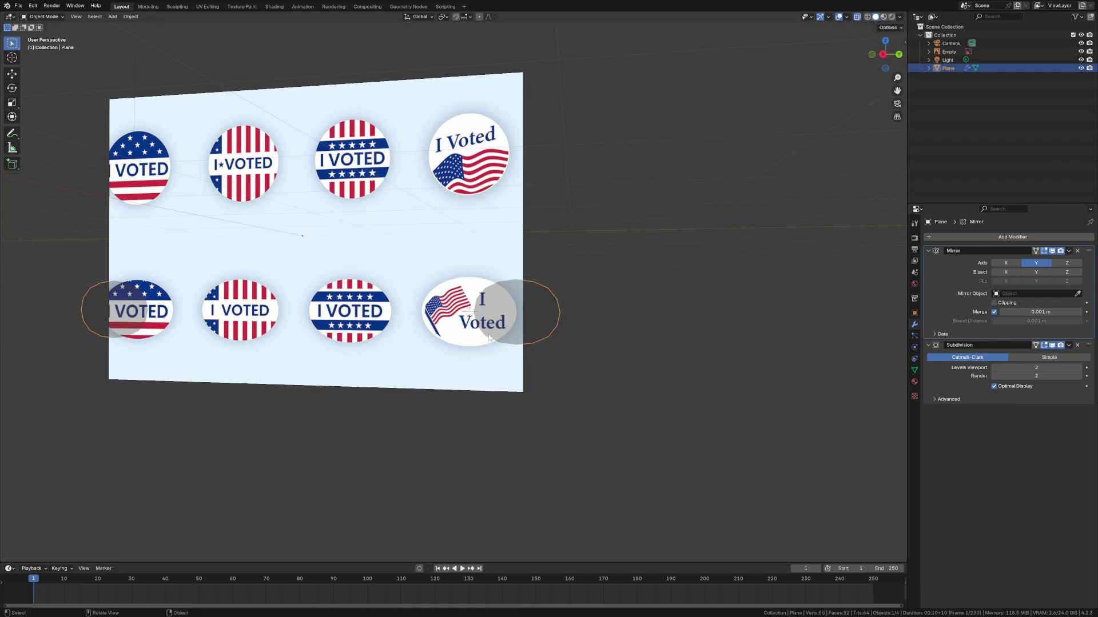
{"action": "right_click", "coordinate": [543, 298]}
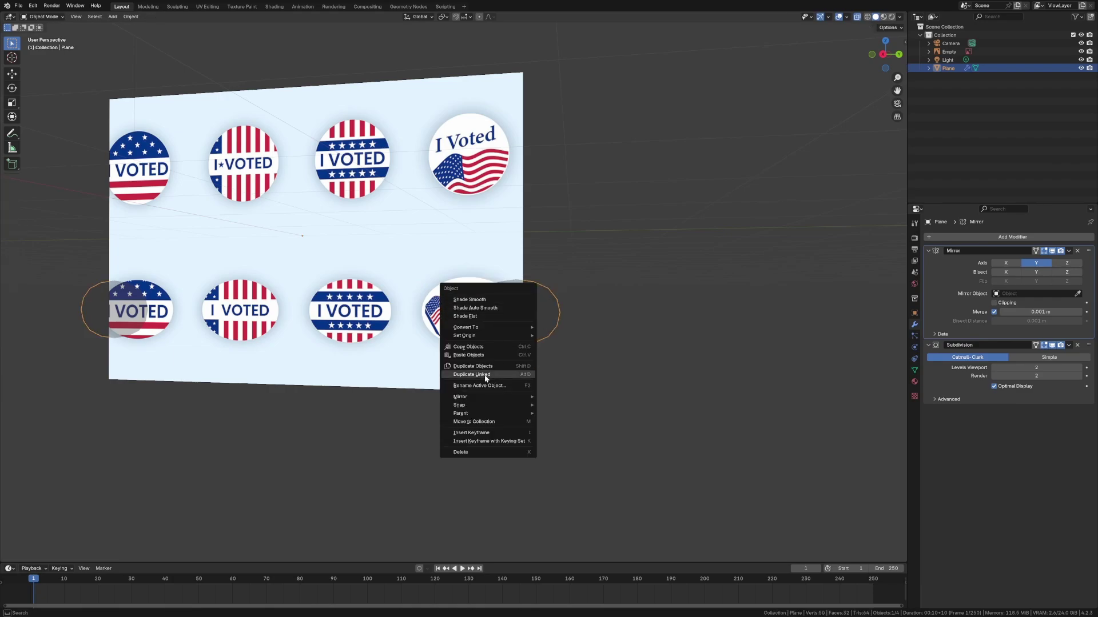
{"action": "mouse_move", "coordinate": [478, 328]}
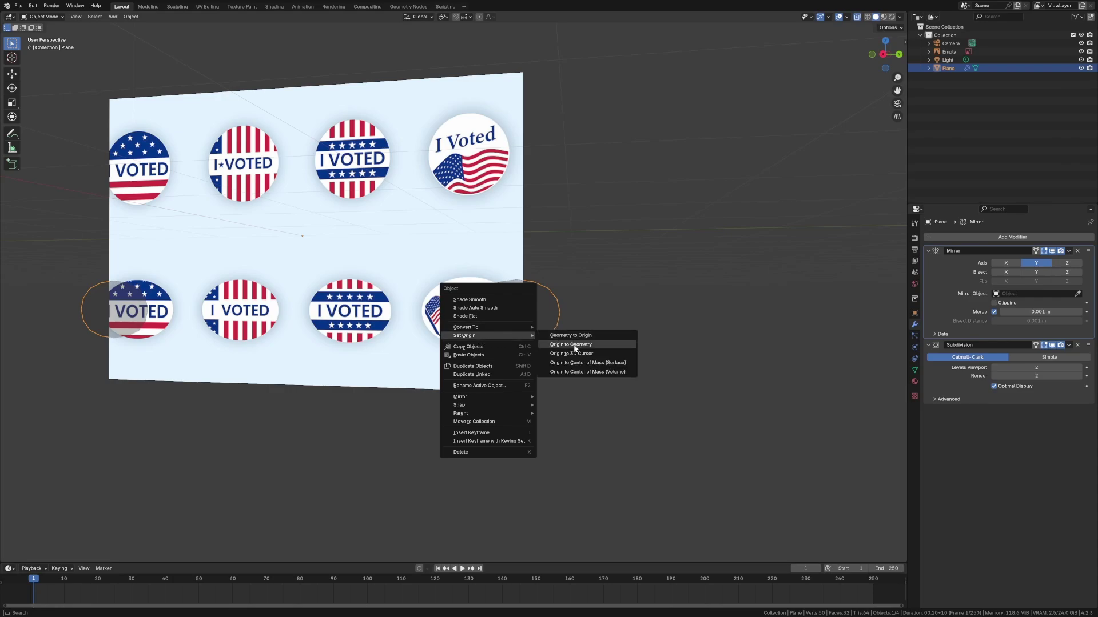
{"action": "left_click", "coordinate": [576, 345]}
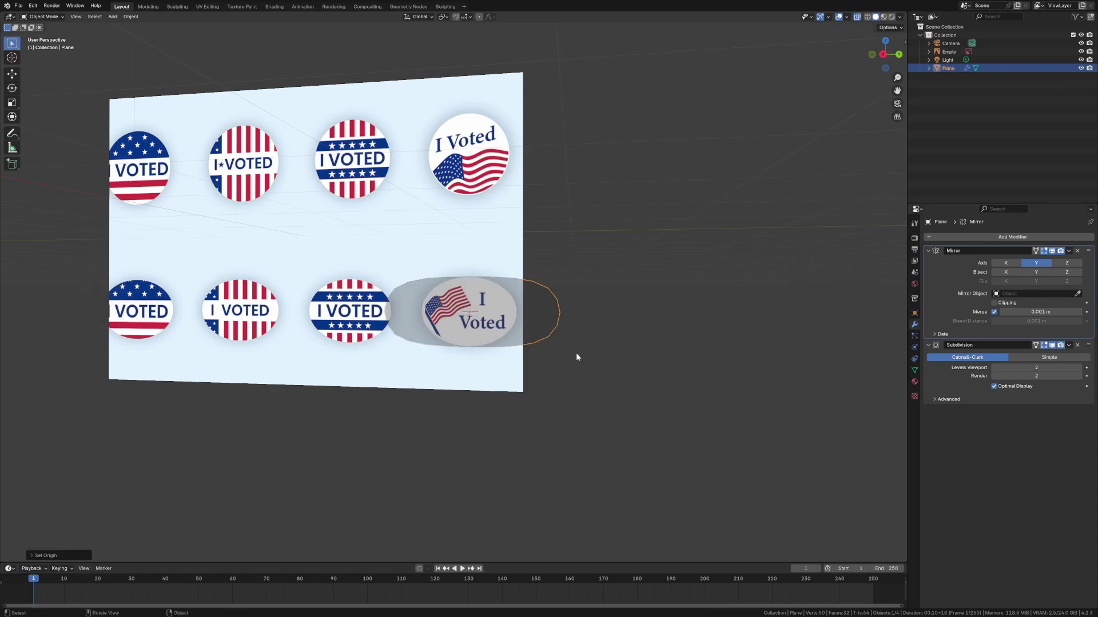
In the right orthographic view, move the two outer vertices inward to match the width of the oval flag sticker
{"action": "left_click", "coordinate": [883, 54]}
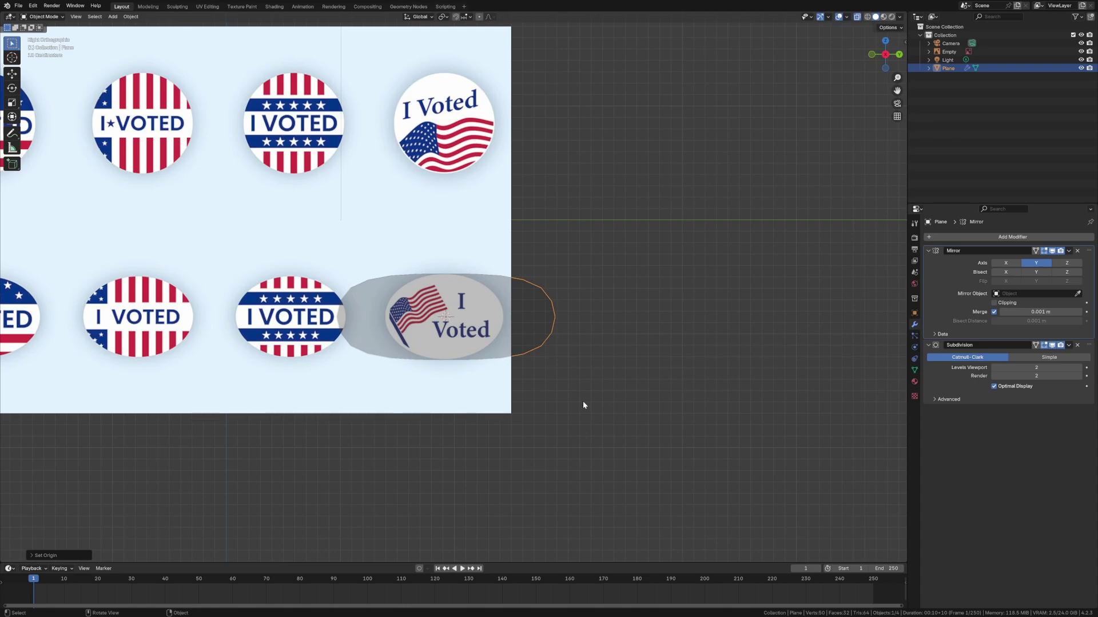
{"action": "left_click", "coordinate": [588, 349]}
{"action": "left_click", "coordinate": [470, 330]}
{"action": "key", "text": "Tab"}
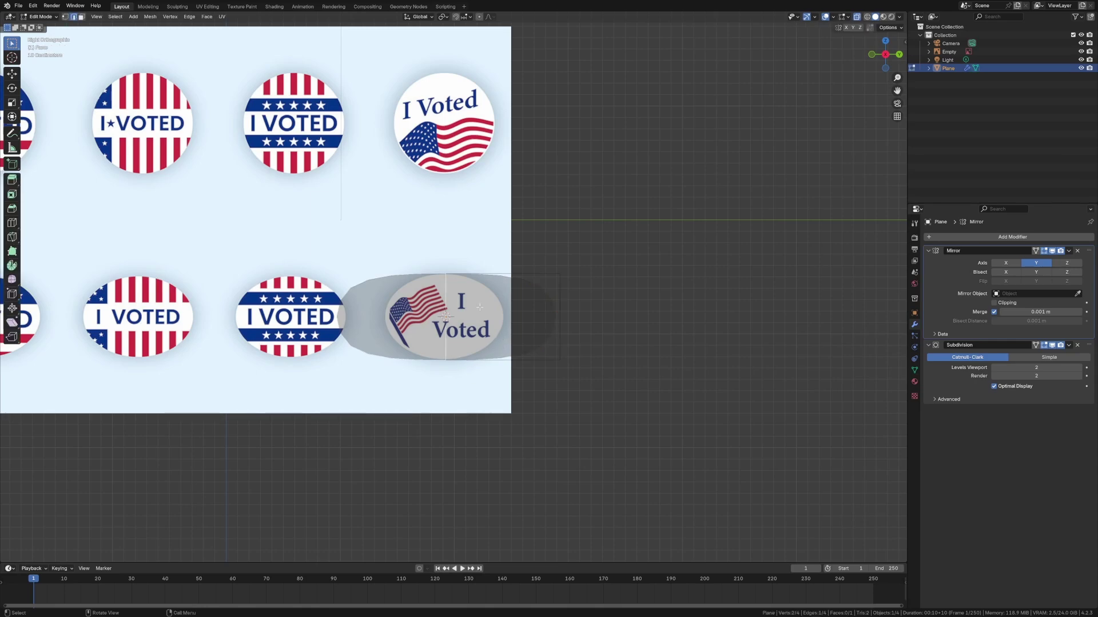
{"action": "key", "text": "1"}
{"action": "left_click_drag", "start_coordinate": [535, 243], "coordinate": [619, 395]}
{"action": "key", "text": "g"}
{"action": "left_click", "coordinate": [566, 393]}
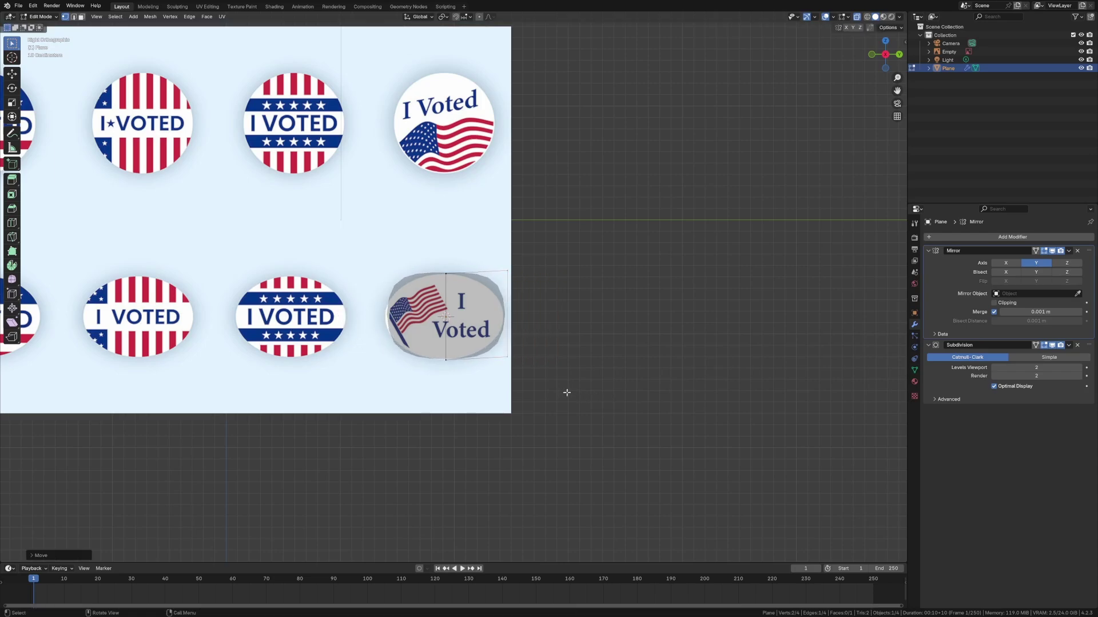
Move the upper and lower outer vertices individually inward to follow the oval sticker's outline
{"action": "left_click", "coordinate": [554, 277]}
{"action": "left_click_drag", "start_coordinate": [493, 244], "coordinate": [533, 303]}
{"action": "key", "text": "g"}
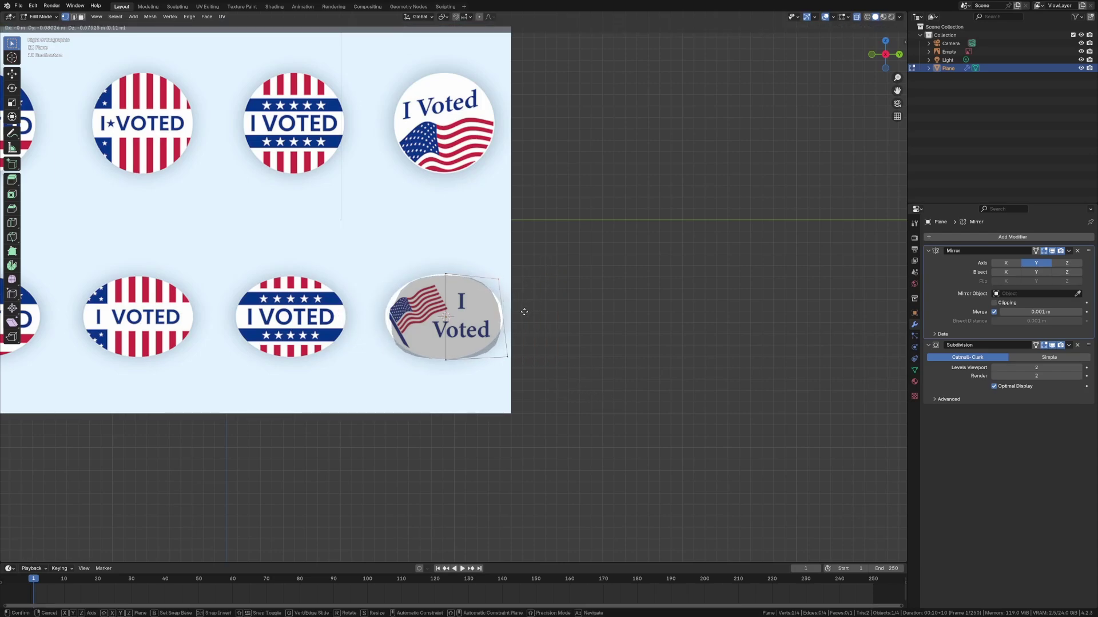
{"action": "left_click", "coordinate": [525, 310]}
{"action": "left_click_drag", "start_coordinate": [501, 342], "coordinate": [522, 373]}
{"action": "key", "text": "g"}
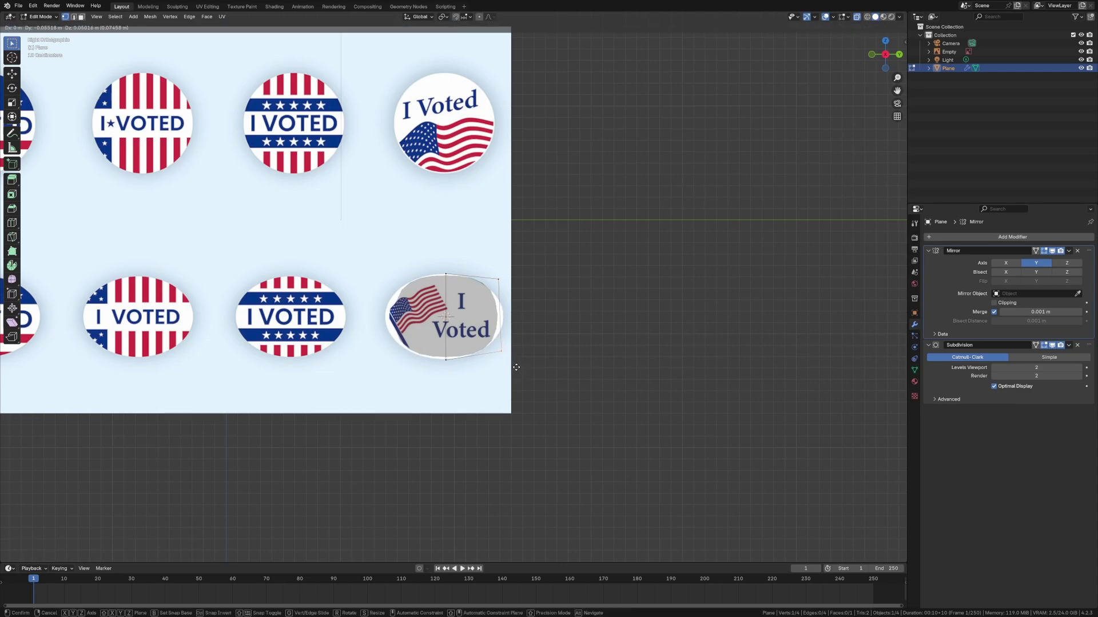
{"action": "left_click", "coordinate": [515, 366]}
Scale the two outer vertices along the Y axis to refine the oval's side
{"action": "left_click", "coordinate": [537, 372]}
{"action": "left_click_drag", "start_coordinate": [531, 266], "coordinate": [493, 402]}
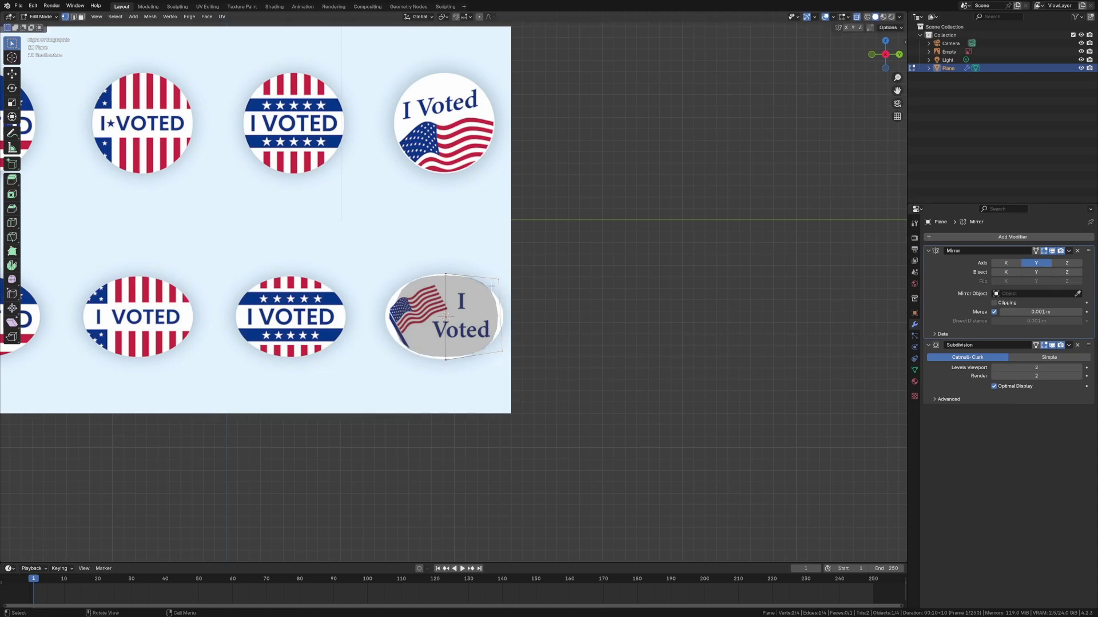
{"action": "key", "text": "s"}
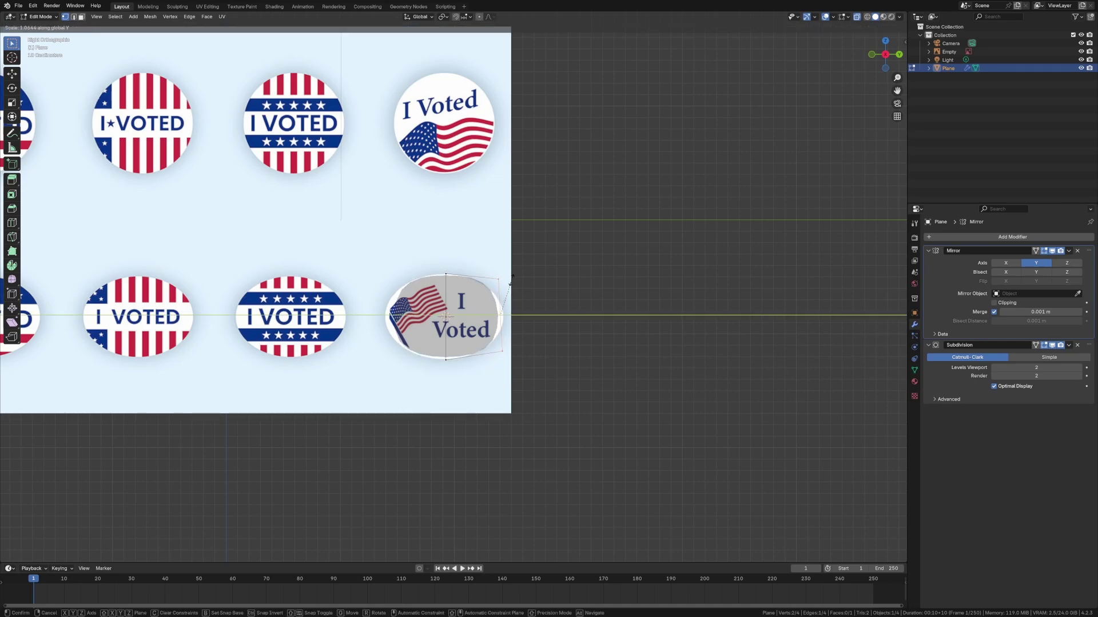
{"action": "left_click", "coordinate": [512, 279]}
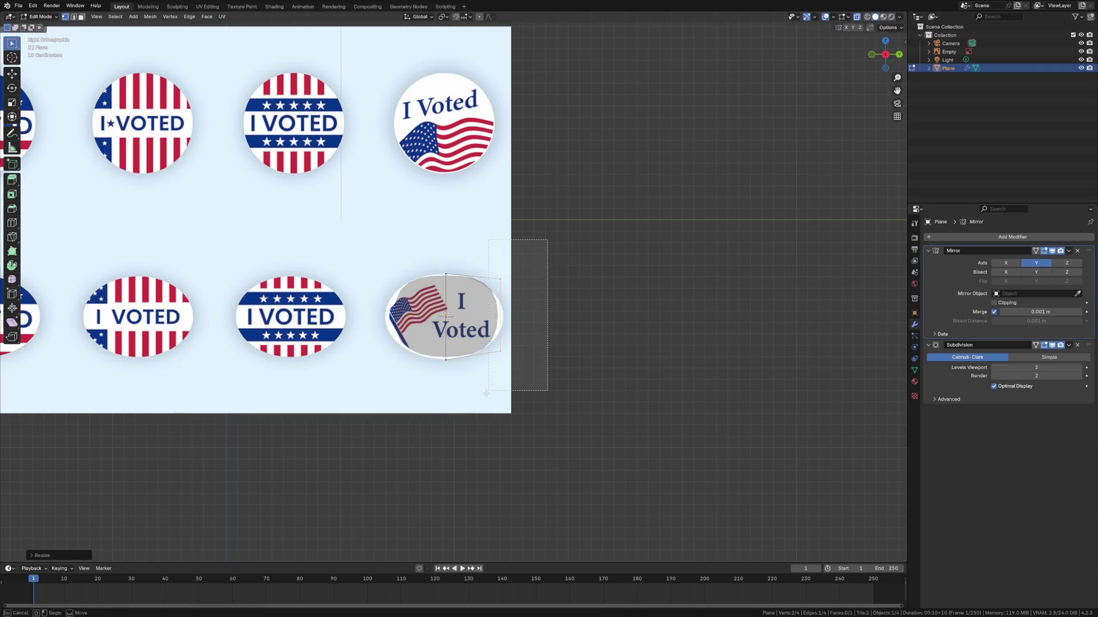
Enable Clipping in the Mirror modifier and return the oval to Object Mode
{"action": "left_click", "coordinate": [994, 303]}
{"action": "key", "text": "Tab"}
{"action": "scroll", "coordinate": [665, 366], "scroll_direction": "up", "scroll_amount": 4}
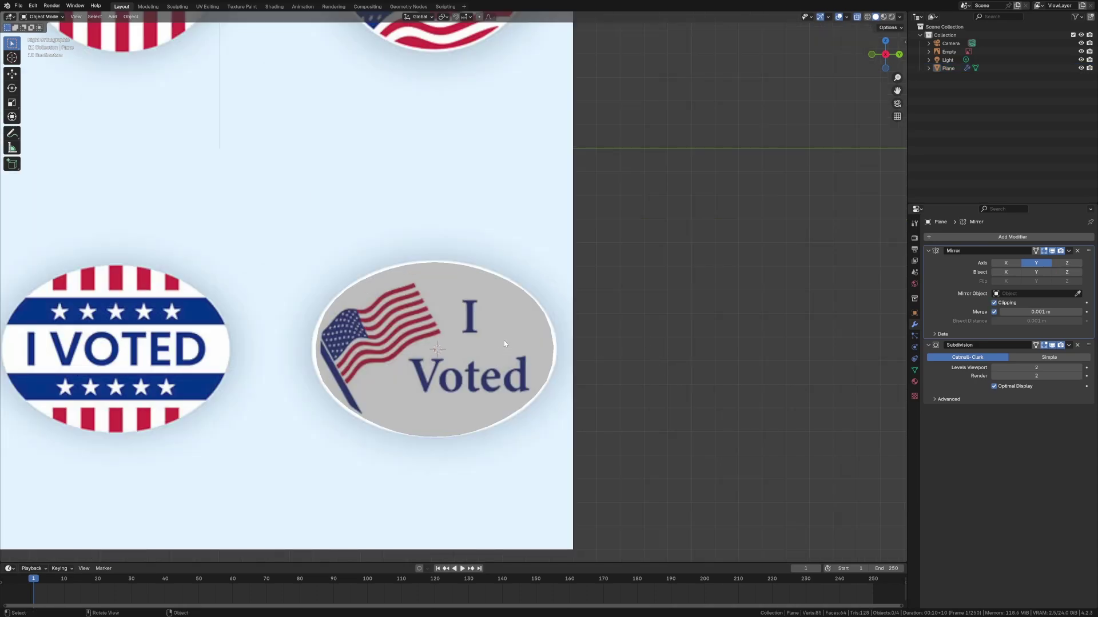
Rename the oval object to "sticker 1"
{"action": "key", "text": "F2"}
{"action": "type", "text": "sticker 1"}
{"action": "key", "text": "Return"}
Duplicate the oval onto the round flag sticker above it and rename the copy to "sticker 2"
{"action": "scroll", "coordinate": [496, 339], "scroll_direction": "down", "scroll_amount": 6}
{"action": "left_click", "coordinate": [482, 314]}
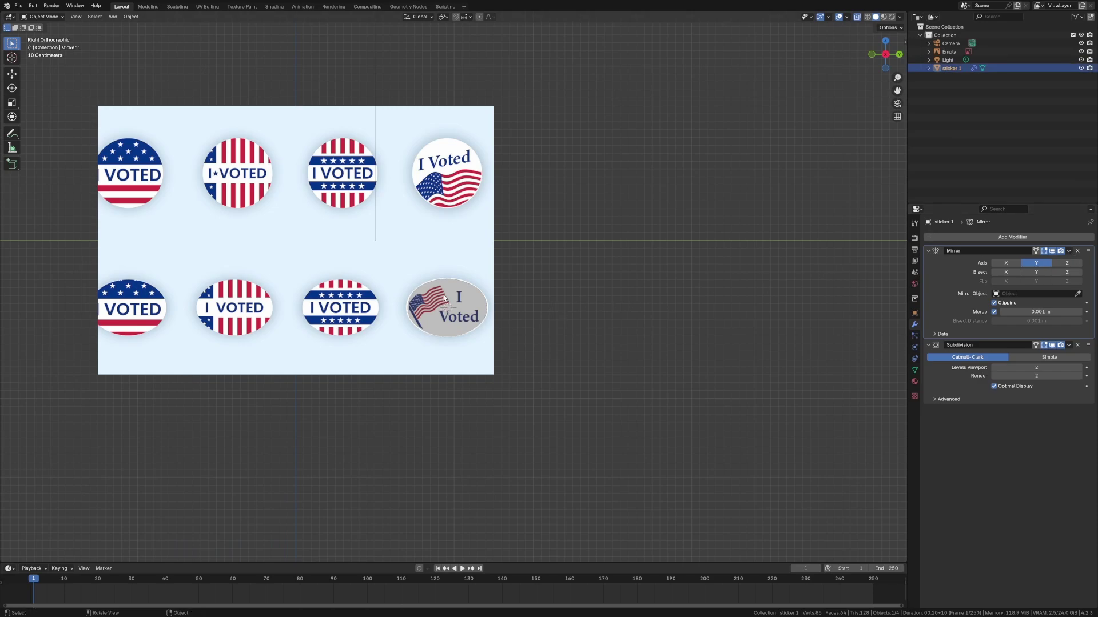
{"action": "key", "text": "shift+d"}
{"action": "left_click", "coordinate": [447, 157]}
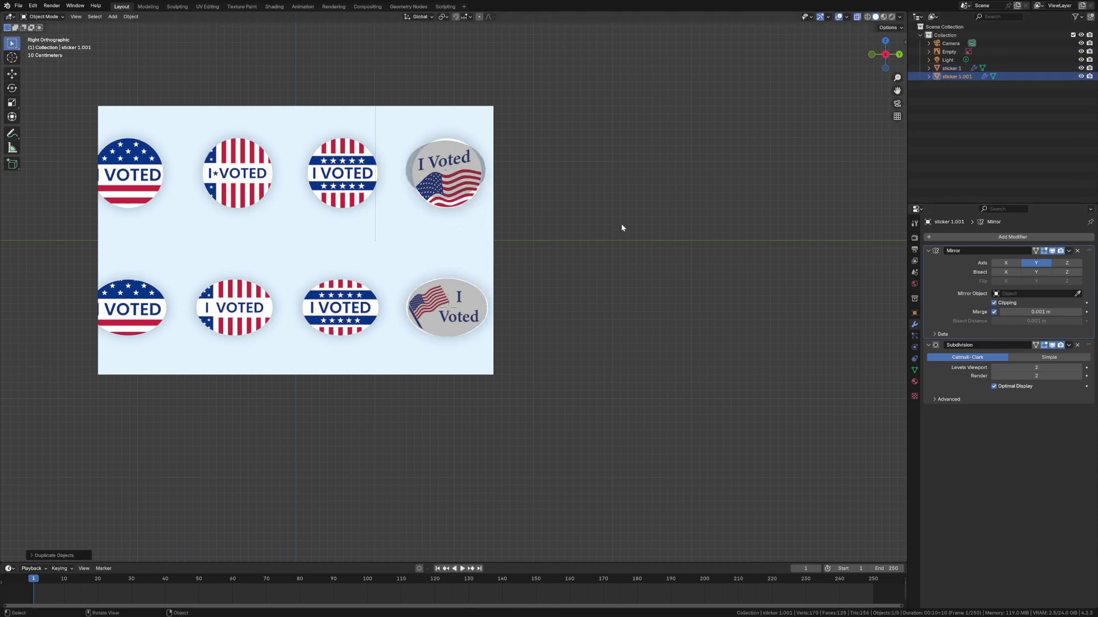
{"action": "key", "text": "F2"}
{"action": "type", "text": "str"}
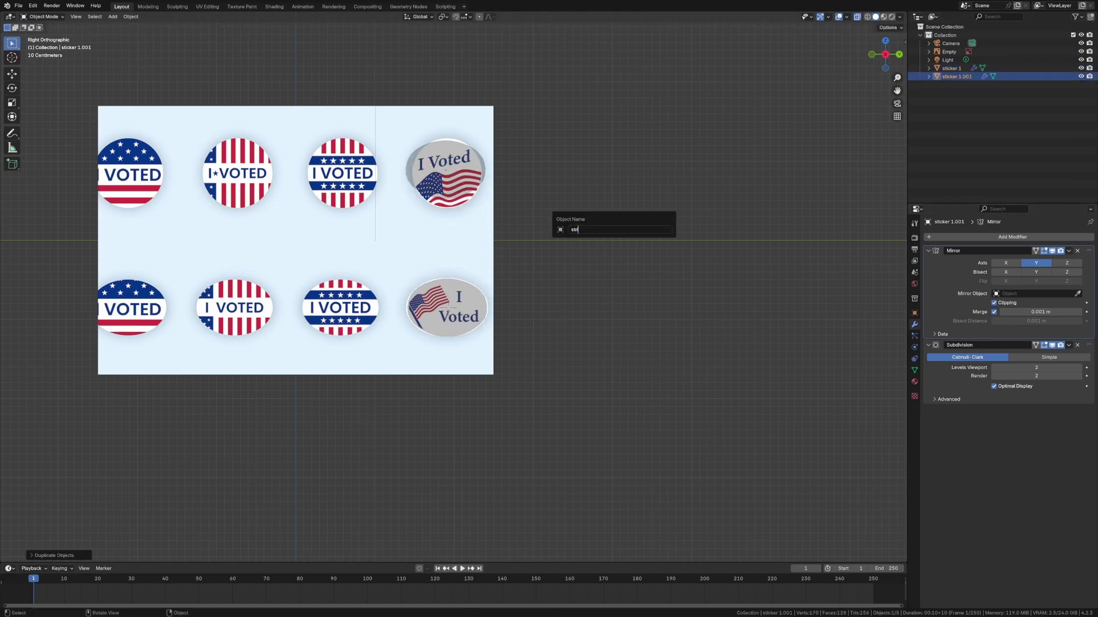
{"action": "type", "text": "icker 2"}
{"action": "key", "text": "Return"}
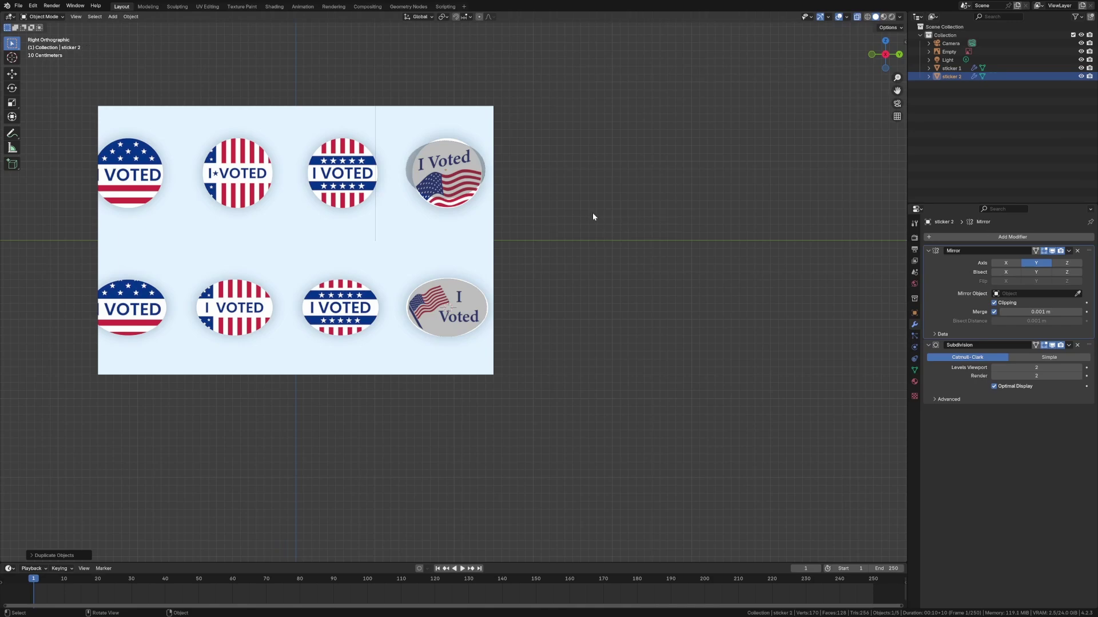
Move sticker 2 to centre it over the round I Voted flag sticker
{"action": "scroll", "coordinate": [592, 216], "scroll_direction": "up", "scroll_amount": 5}
{"action": "middle_click_drag", "start_coordinate": [500, 191], "coordinate": [503, 399], "text": "shift"}
{"action": "left_click", "coordinate": [468, 211]}
{"action": "left_click", "coordinate": [469, 215]}
{"action": "key", "text": "g"}
{"action": "left_click", "coordinate": [473, 229]}
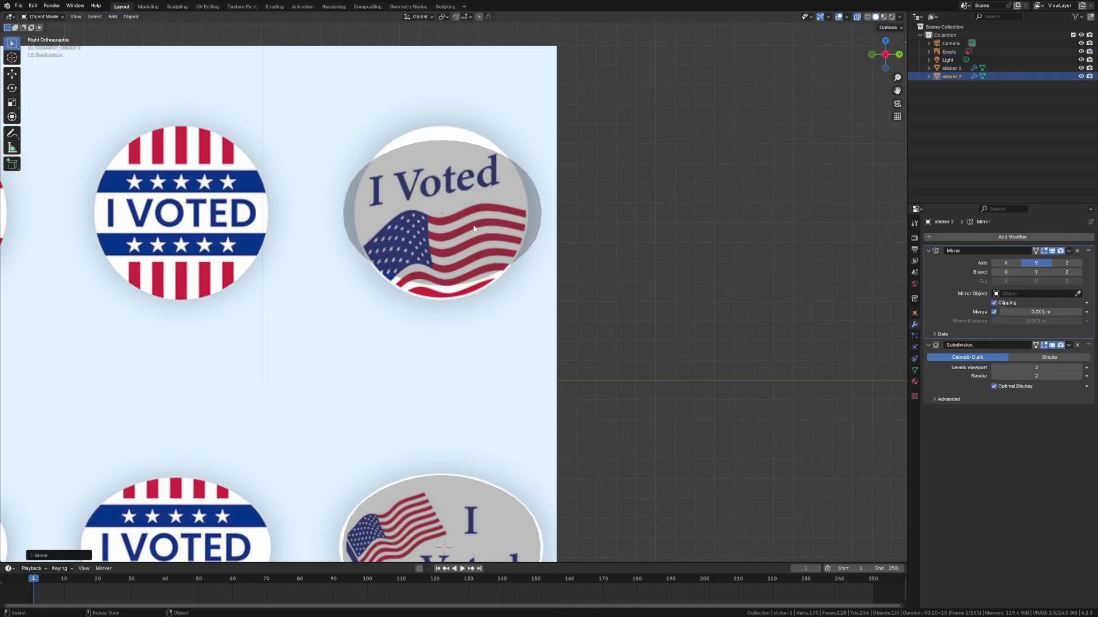
Reshape sticker 2's mesh in Edit Mode into a circle matching the round flag sticker, and return to Object Mode
{"action": "key", "text": "Tab"}
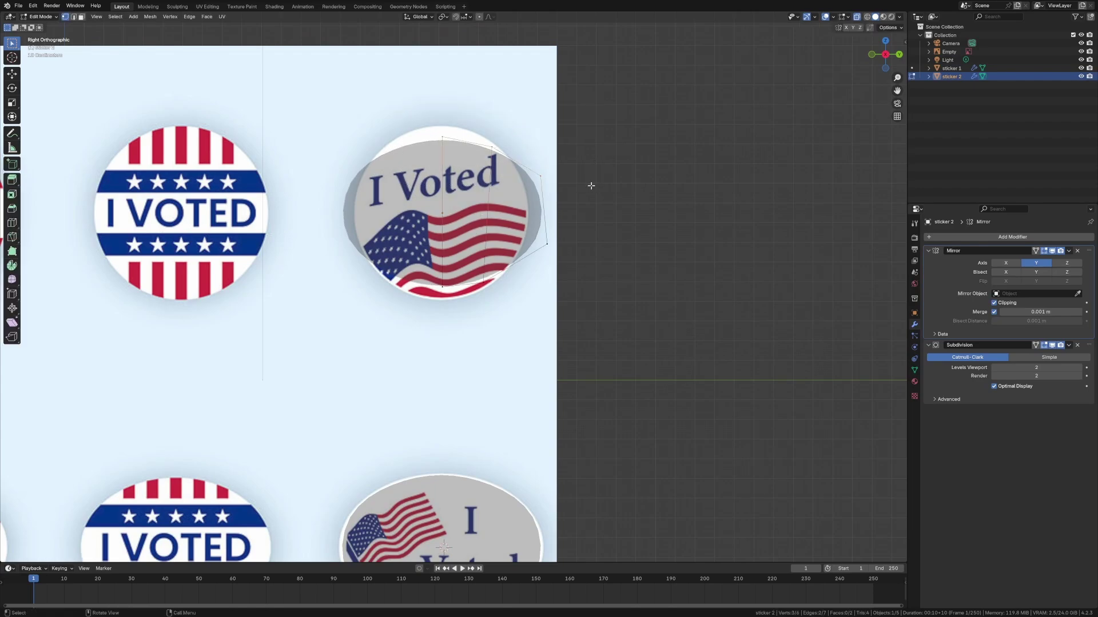
{"action": "left_click", "coordinate": [604, 238]}
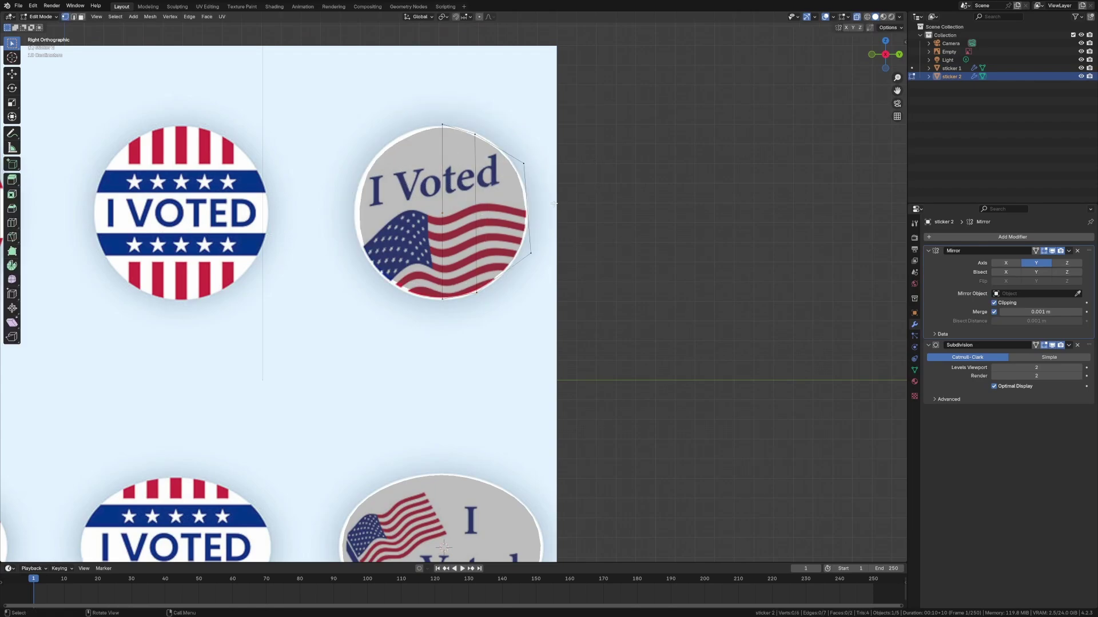
{"action": "key", "text": "Tab"}
{"action": "left_click", "coordinate": [564, 237]}
{"action": "scroll", "coordinate": [517, 245], "scroll_direction": "down", "scroll_amount": 5}
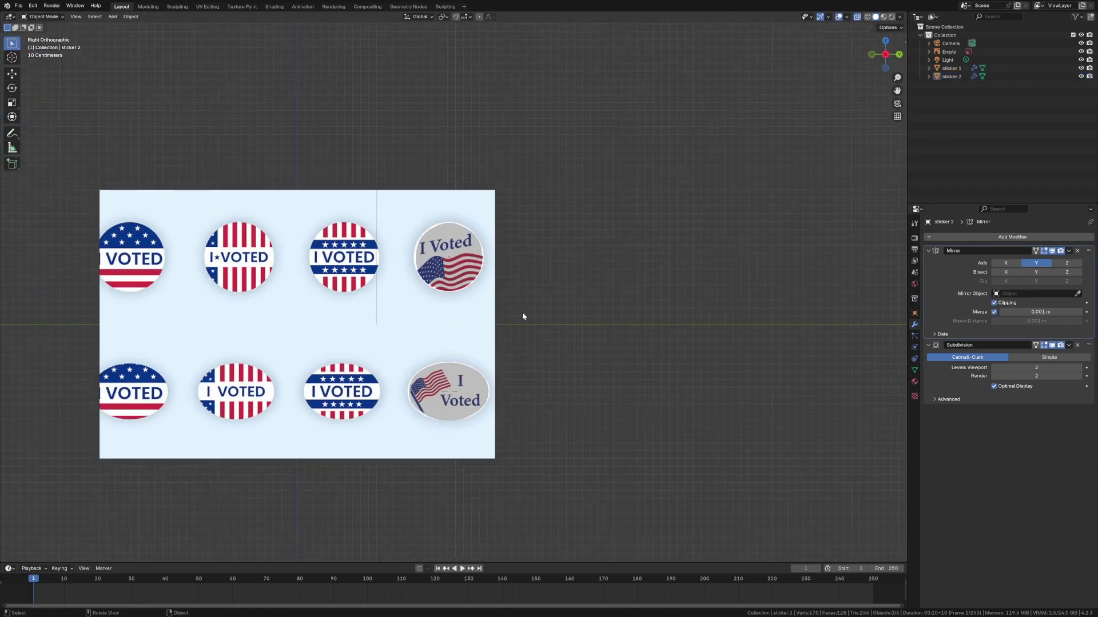
Select sticker 1, switch to the Shading workspace and space its Principled BSDF and Material Output nodes apart
{"action": "left_click", "coordinate": [462, 387]}
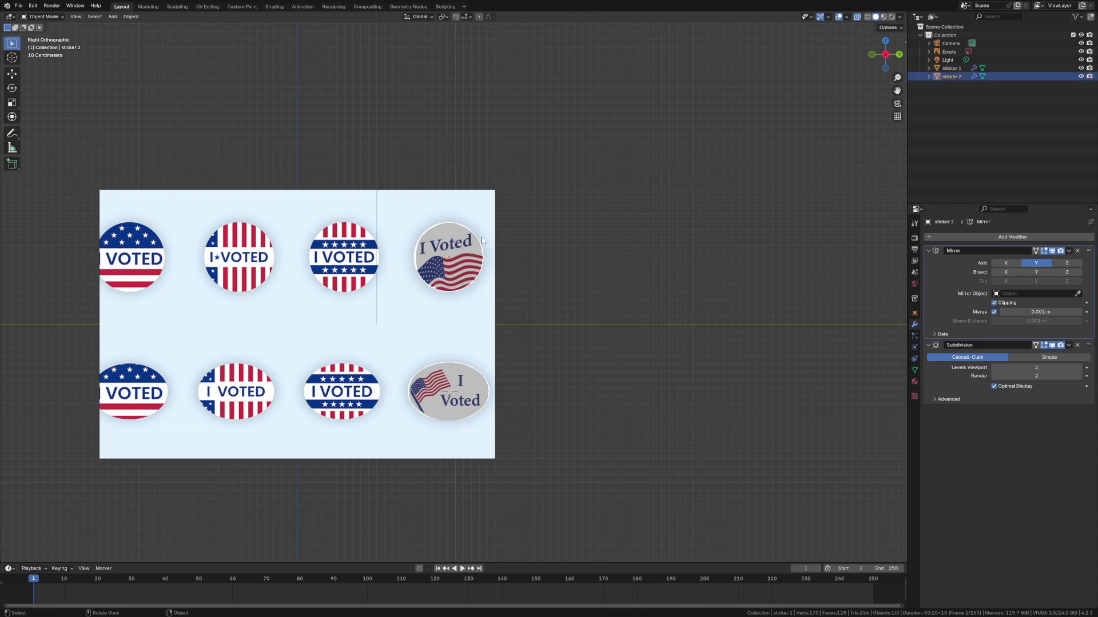
{"action": "middle_click_drag", "start_coordinate": [482, 240], "coordinate": [558, 319]}
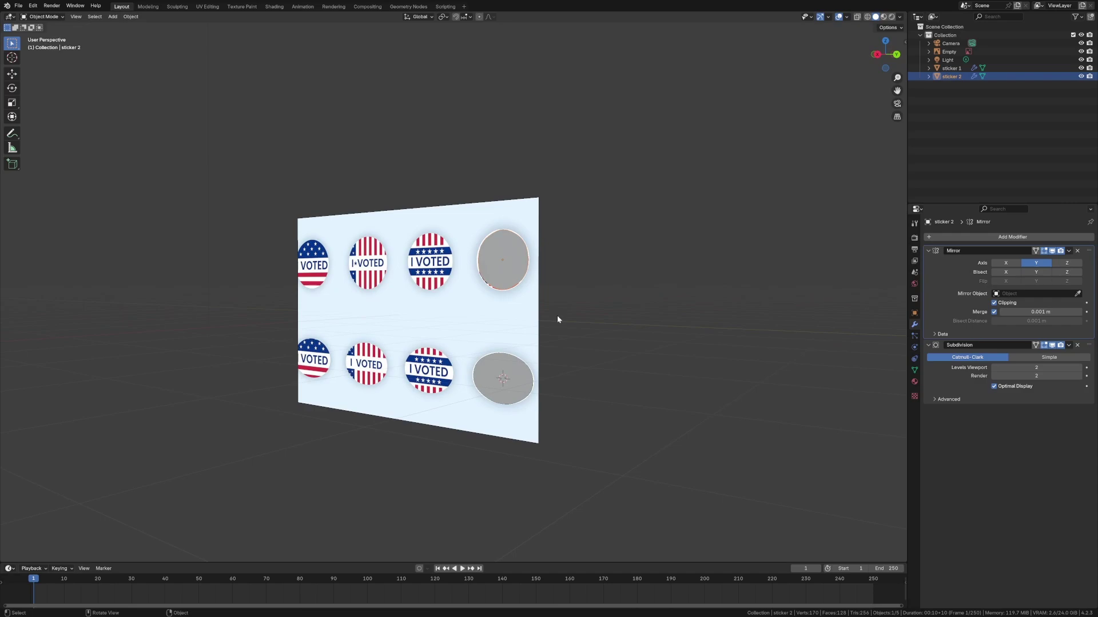
{"action": "left_click", "coordinate": [488, 374]}
{"action": "left_click", "coordinate": [274, 7]}
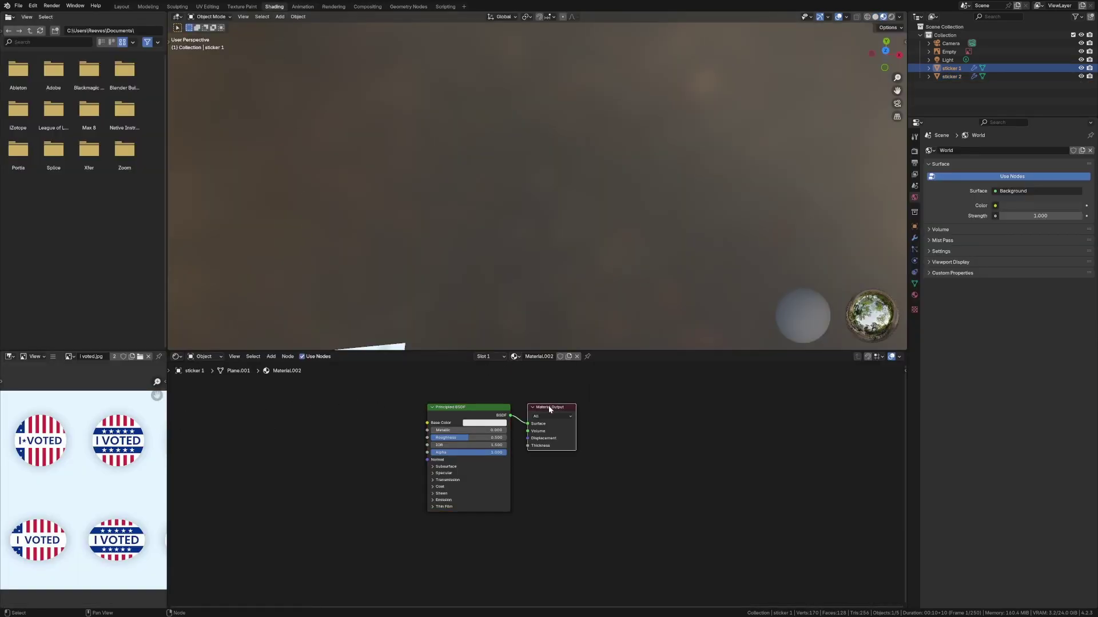
{"action": "left_click_drag", "start_coordinate": [548, 406], "coordinate": [602, 402]}
{"action": "left_click_drag", "start_coordinate": [472, 413], "coordinate": [454, 416]}
{"action": "middle_click_drag", "start_coordinate": [486, 332], "coordinate": [445, 276]}
Rename the oval sticker's material to "sticker 1" and select the oval again in the viewport
{"action": "left_click", "coordinate": [536, 349]}
{"action": "left_click", "coordinate": [538, 356]}
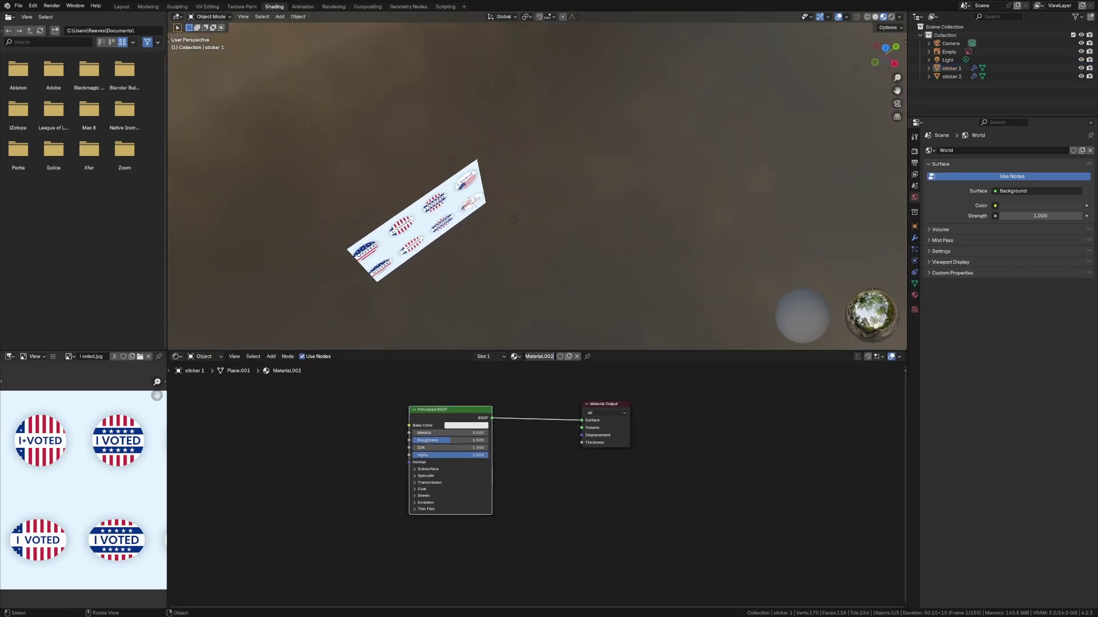
{"action": "type", "text": "sticker 1"}
{"action": "key", "text": "Return"}
{"action": "middle_click_drag", "start_coordinate": [489, 234], "coordinate": [489, 203]}
{"action": "left_click", "coordinate": [489, 203]}
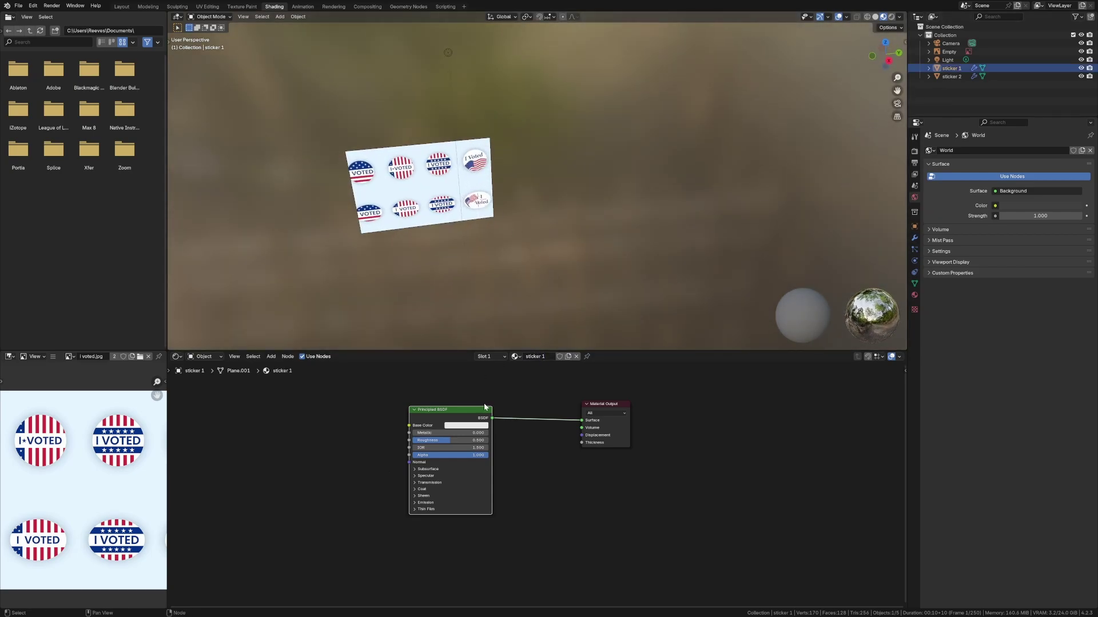
Add Texture Coordinate, Mapping and Image Texture nodes feeding the Principled BSDF's Base Color, and load I voted.jpg from Downloads
{"action": "left_click_drag", "start_coordinate": [485, 407], "coordinate": [531, 398]}
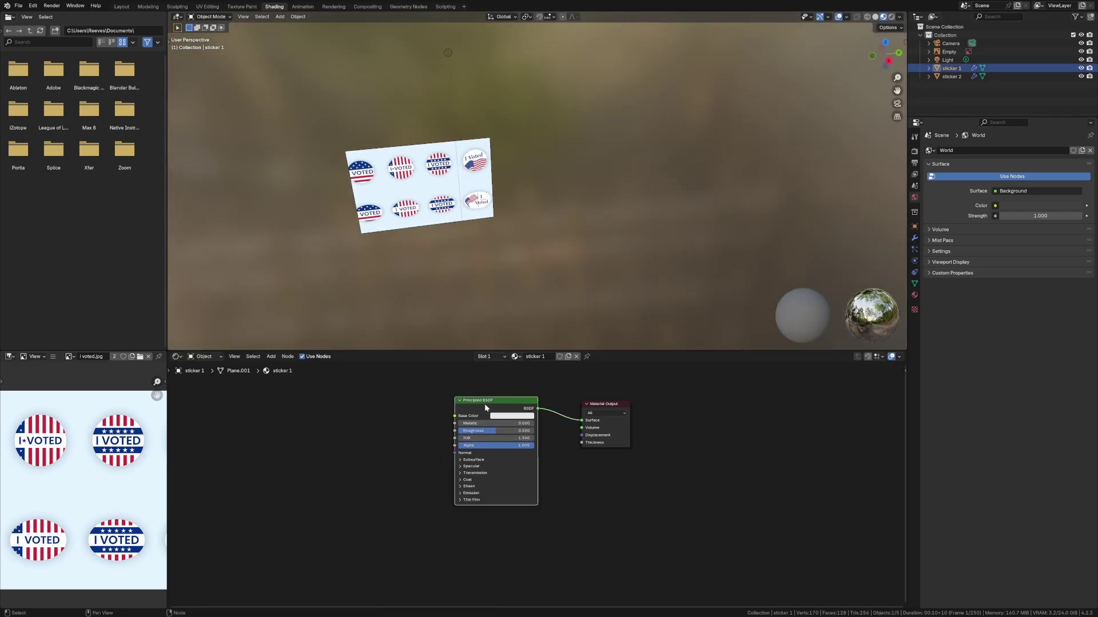
{"action": "key", "text": "ctrl+t"}
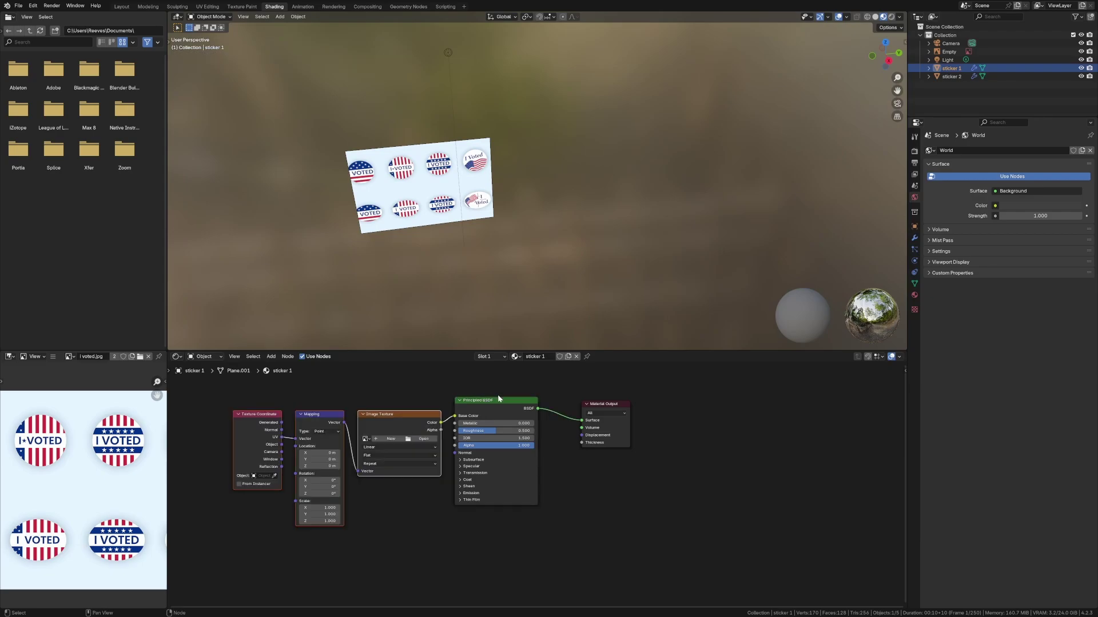
{"action": "left_click", "coordinate": [422, 439]}
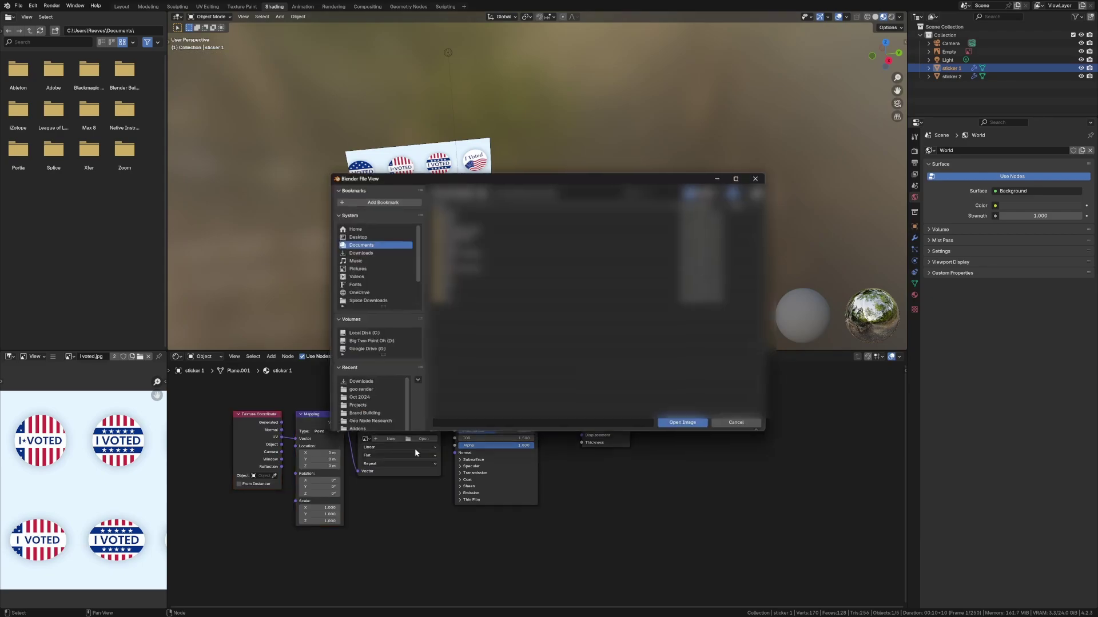
{"action": "left_click", "coordinate": [346, 252]}
{"action": "scroll", "coordinate": [482, 320], "scroll_direction": "down", "scroll_amount": 9}
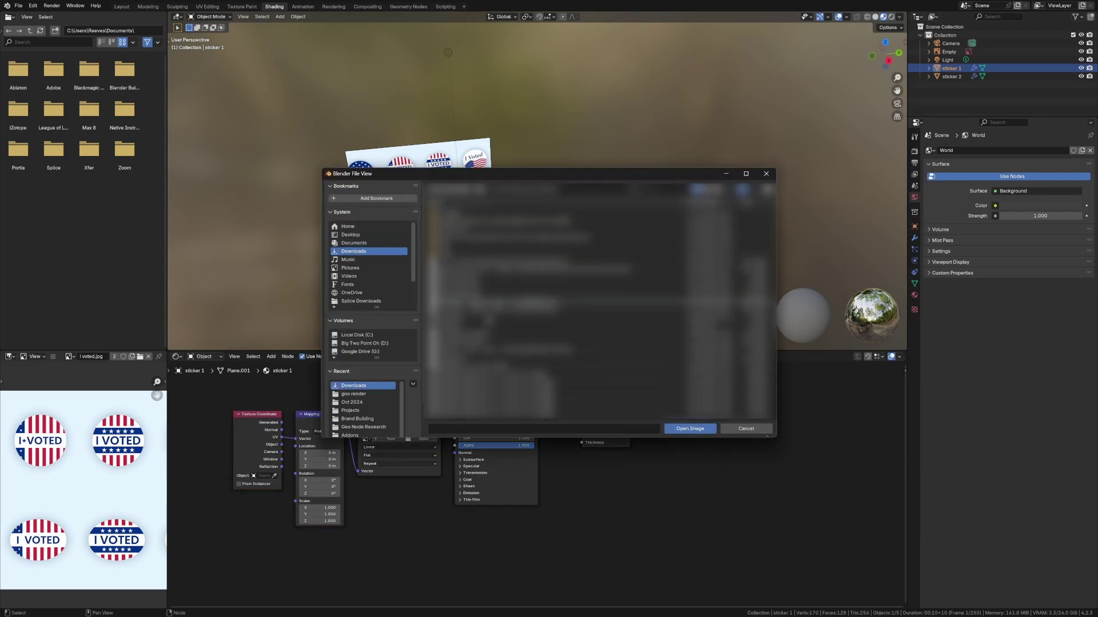
{"action": "left_click", "coordinate": [449, 310]}
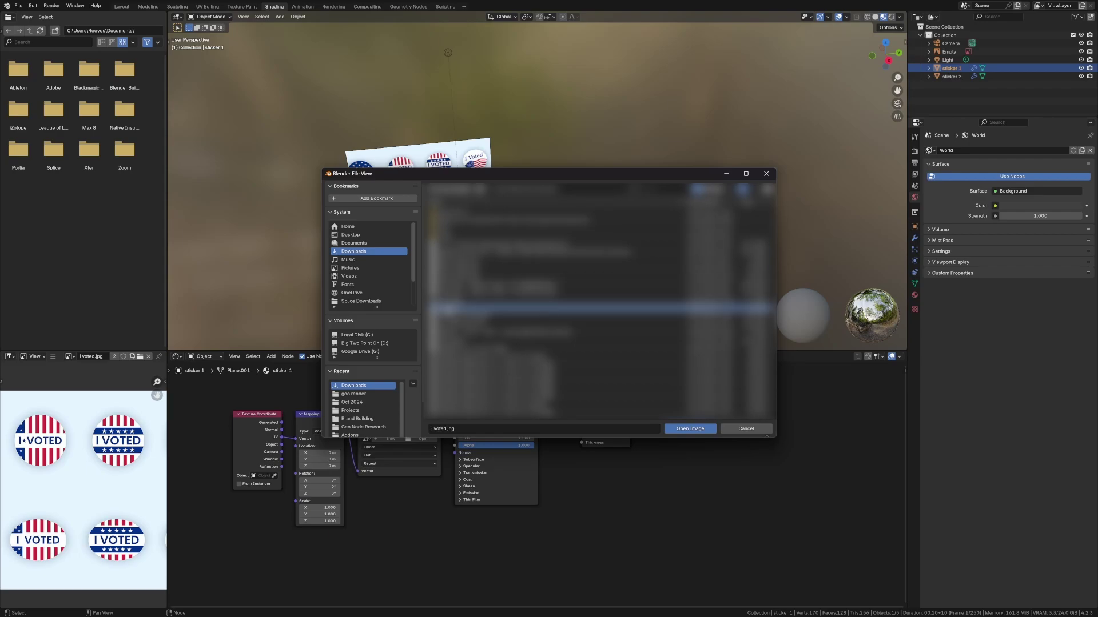
{"action": "double_click", "coordinate": [470, 310]}
Move sticker 1 along the X axis to bring it out in front of the reference image
{"action": "key", "text": "g"}
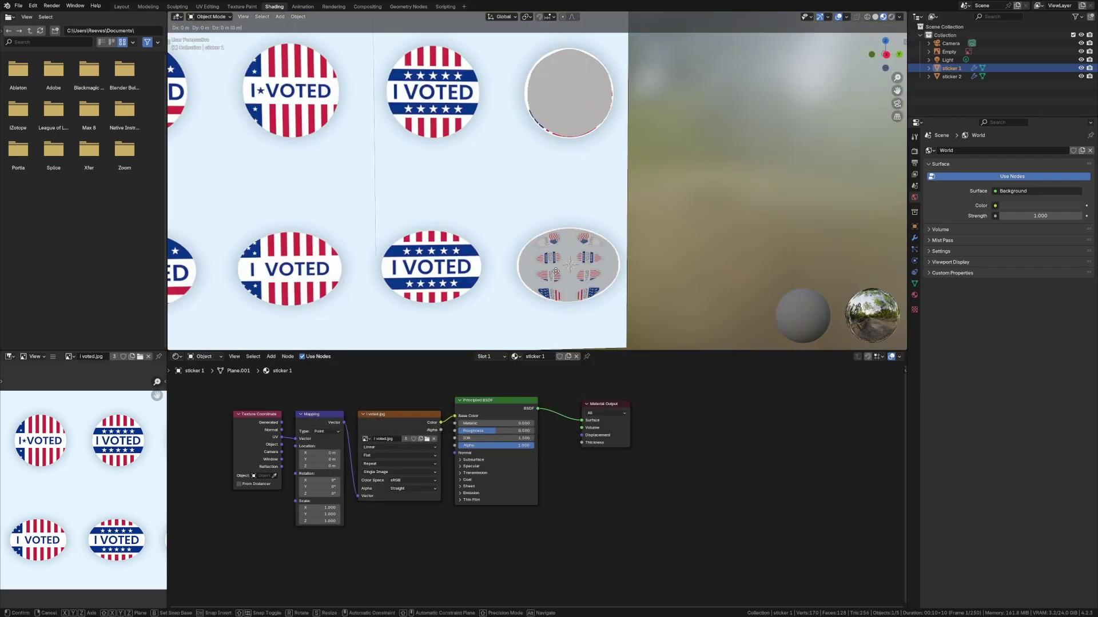
{"action": "key", "text": "x"}
{"action": "left_click", "coordinate": [561, 365]}
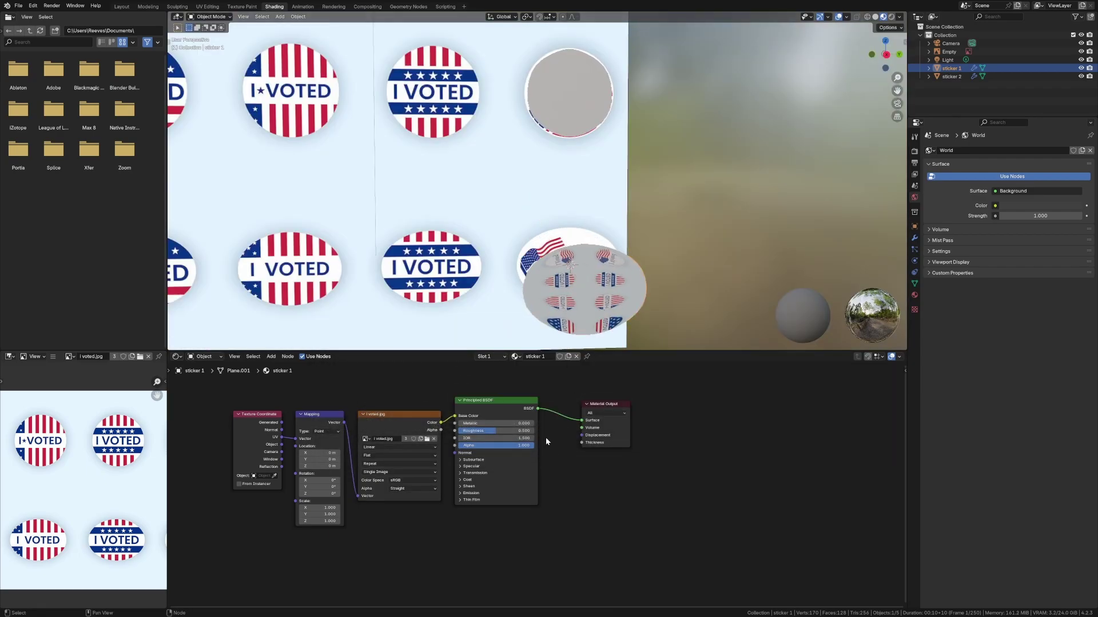
{"action": "left_click", "coordinate": [666, 309]}
{"action": "left_click", "coordinate": [584, 309]}
{"action": "right_click", "coordinate": [583, 311]}
{"action": "left_click", "coordinate": [698, 258]}
{"action": "left_click", "coordinate": [613, 276]}
{"action": "key", "text": "Tab"}
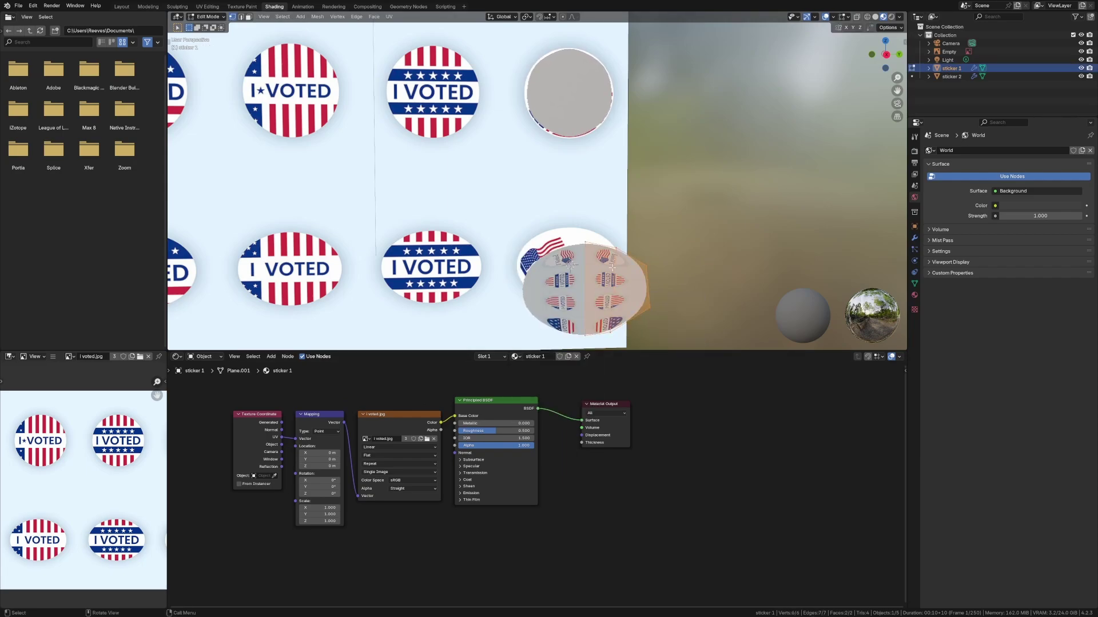
{"action": "key", "text": "Tab"}
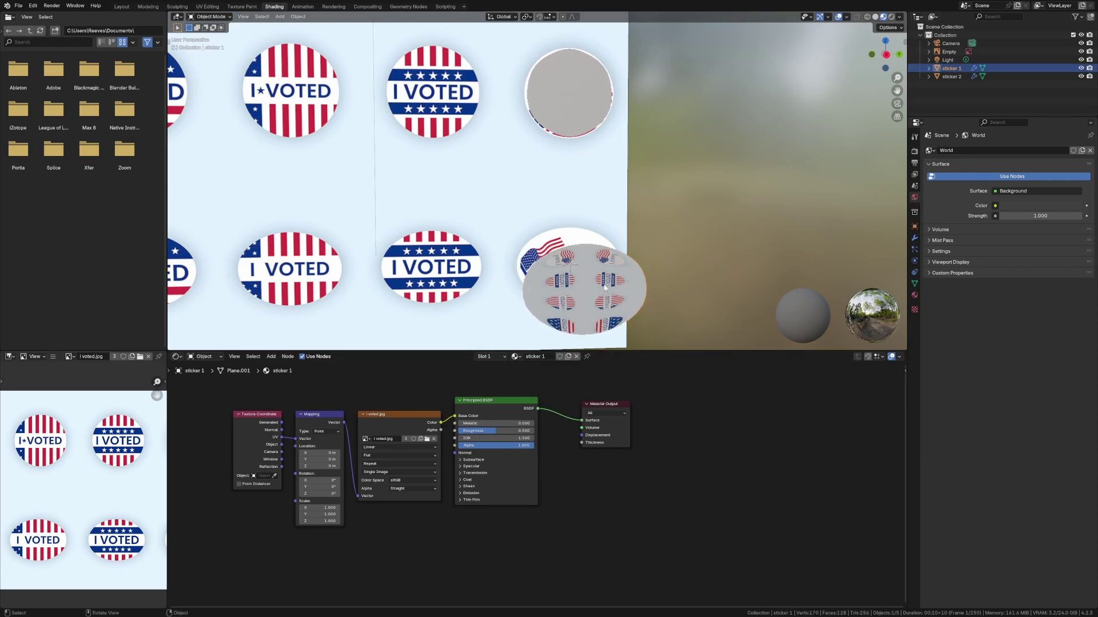
Apply the Mirror modifier on sticker 1, keeping its Subdivision modifier
{"action": "left_click", "coordinate": [915, 297]}
{"action": "left_click", "coordinate": [914, 238]}
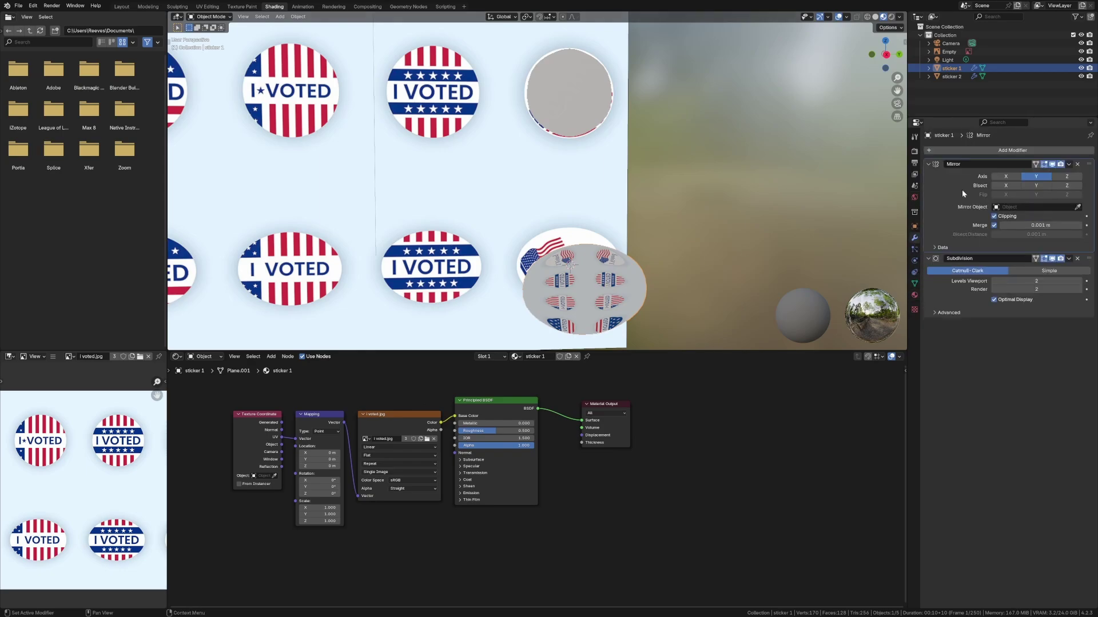
{"action": "left_click", "coordinate": [1068, 164]}
{"action": "left_click", "coordinate": [1030, 175]}
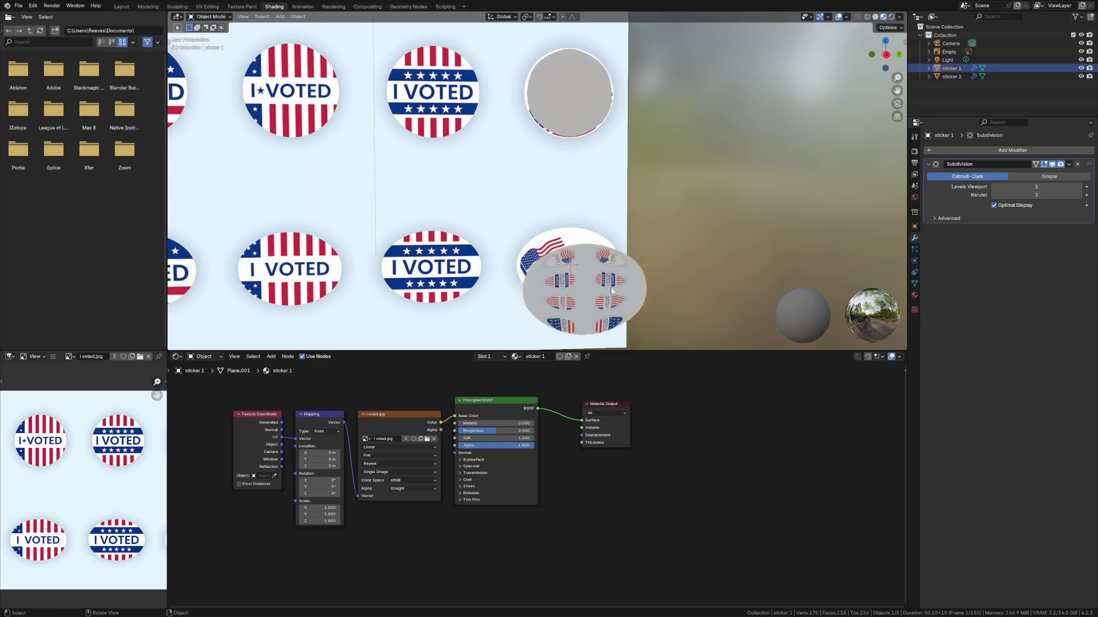
Unwrap all faces of sticker 1 in Edit Mode
{"action": "key", "text": "Tab"}
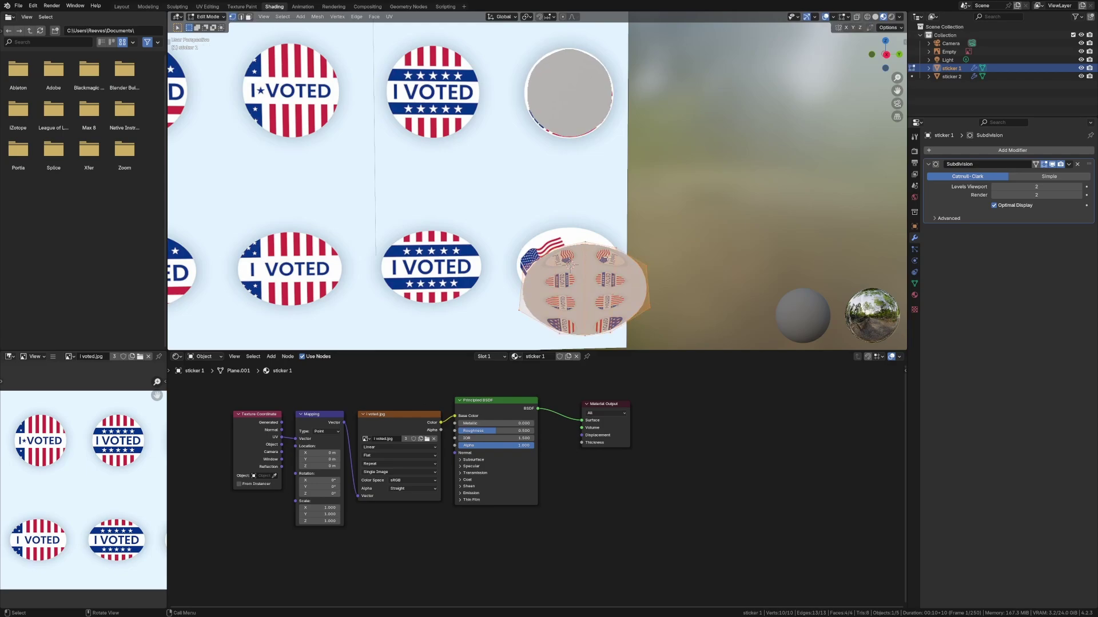
{"action": "key", "text": "u"}
{"action": "left_click", "coordinate": [589, 255]}
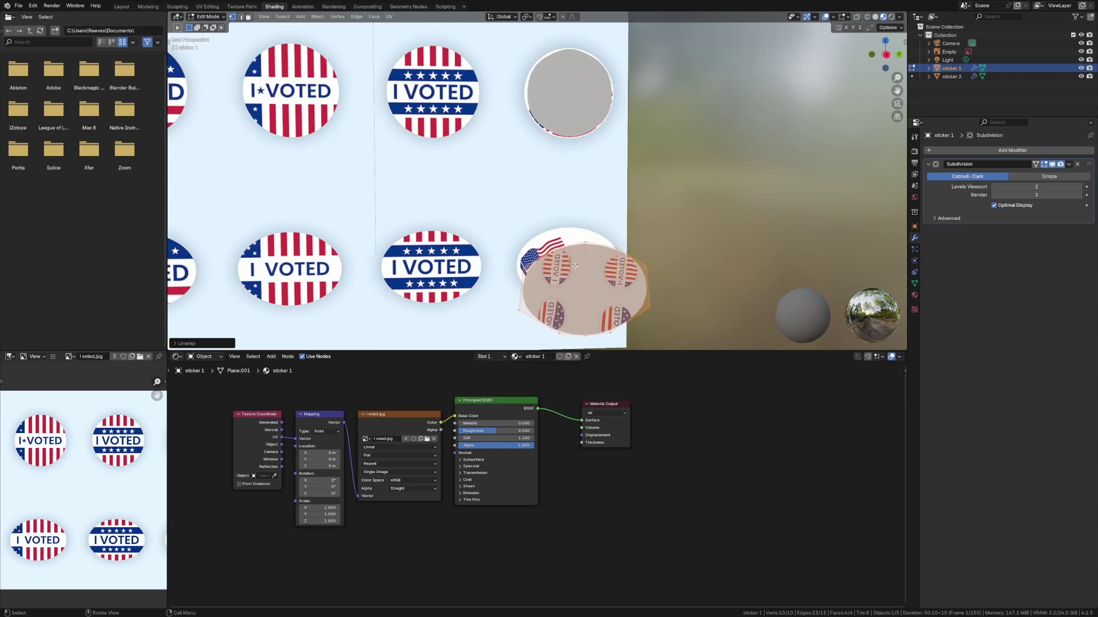
In the UV Editing workspace, scale down sticker 1's whole UV island and move it toward the oval I Voted flag design
{"action": "left_click", "coordinate": [207, 7]}
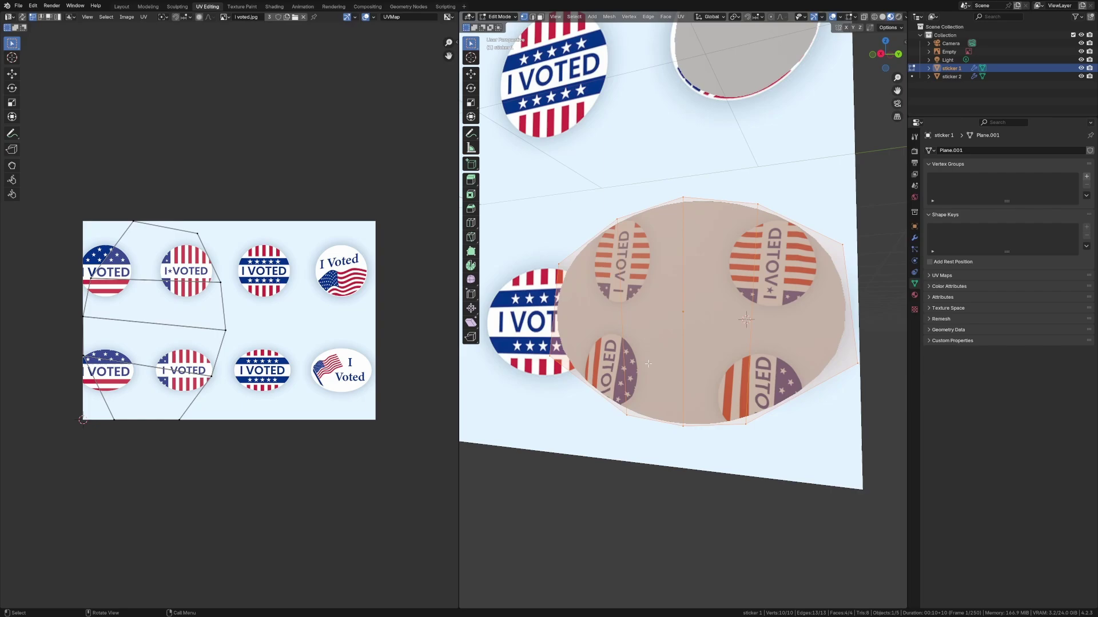
{"action": "middle_click_drag", "start_coordinate": [641, 343], "coordinate": [607, 342]}
{"action": "left_click", "coordinate": [241, 340]}
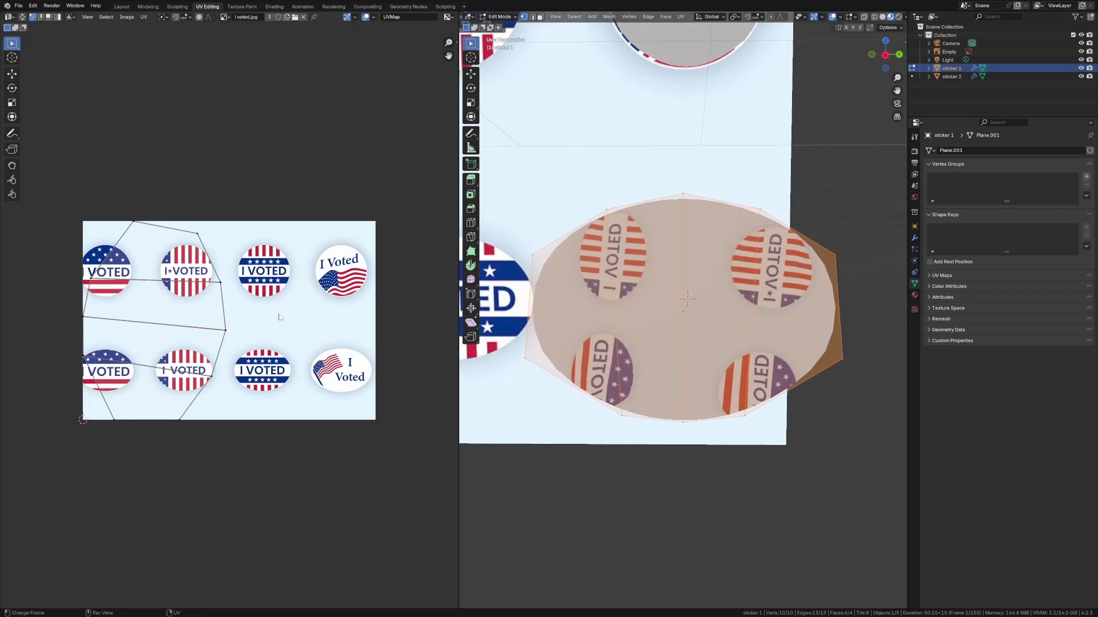
{"action": "key", "text": "a"}
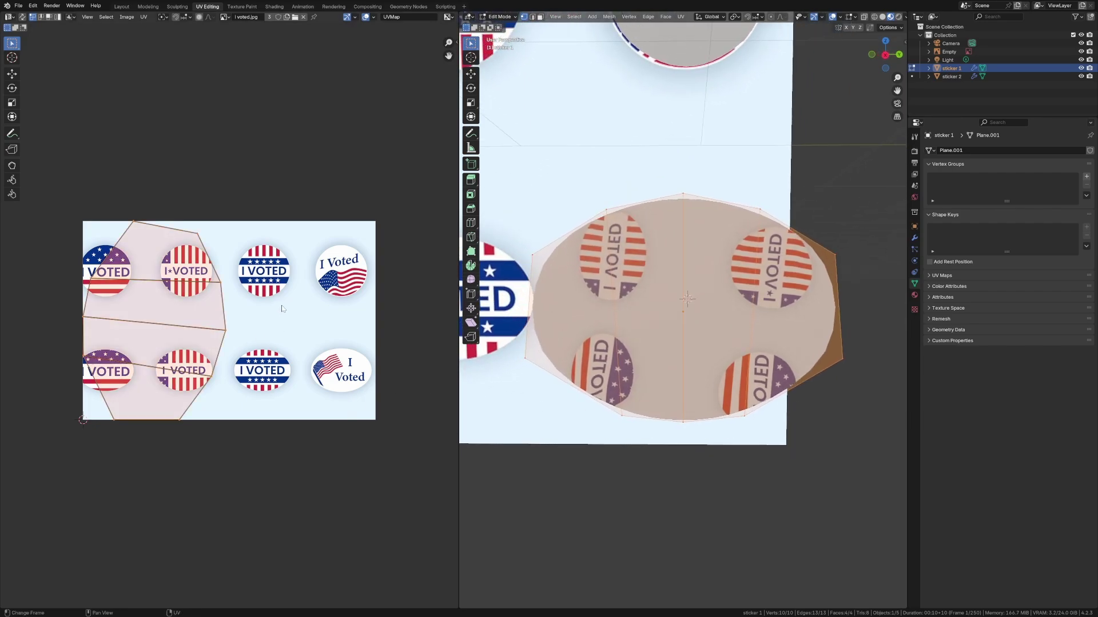
{"action": "key", "text": "s"}
{"action": "left_click", "coordinate": [205, 329]}
{"action": "key", "text": "g"}
{"action": "left_click", "coordinate": [365, 354]}
Rotate sticker 1's UV island to lie horizontally and centre it over the oval I Voted flag design
{"action": "key", "text": "r"}
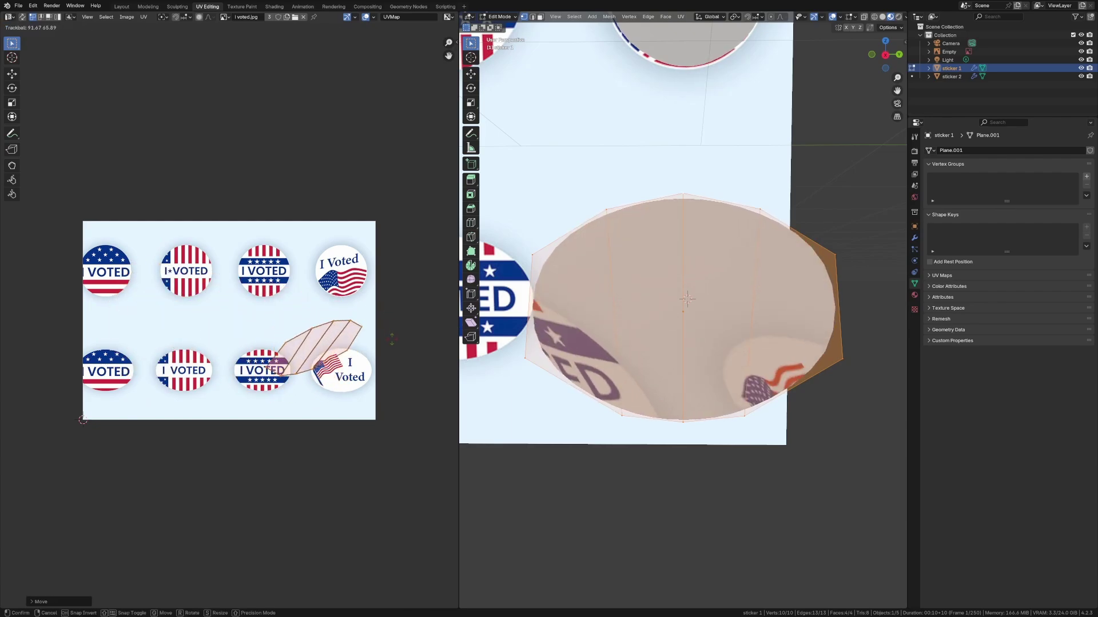
{"action": "right_click", "coordinate": [369, 317]}
{"action": "key", "text": "r"}
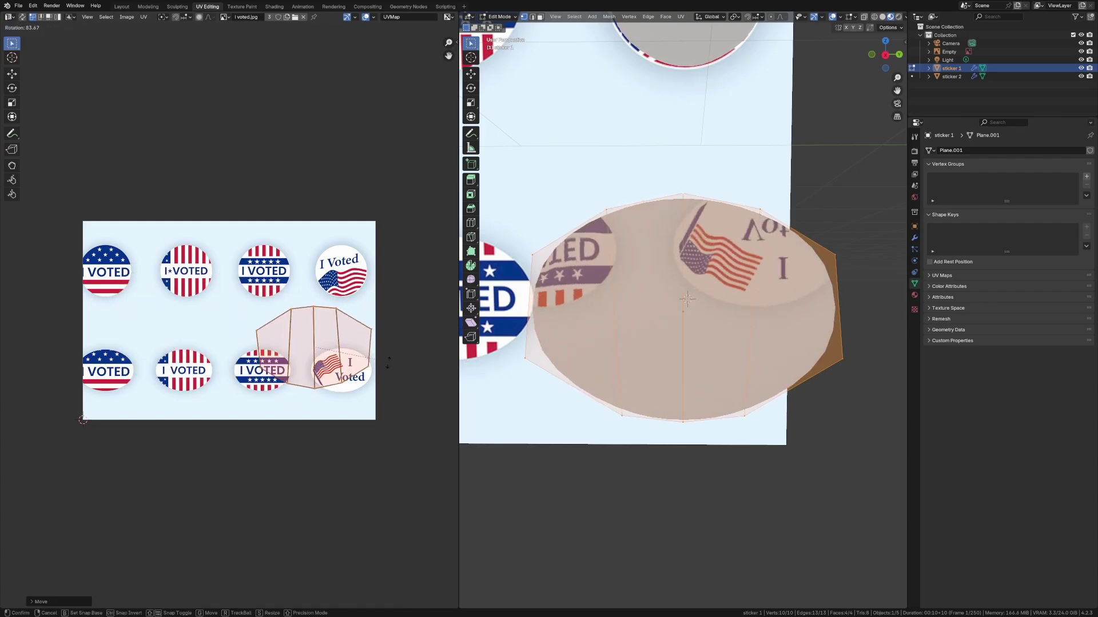
{"action": "left_click", "coordinate": [345, 363]}
{"action": "left_click_drag", "start_coordinate": [345, 362], "coordinate": [369, 386]}
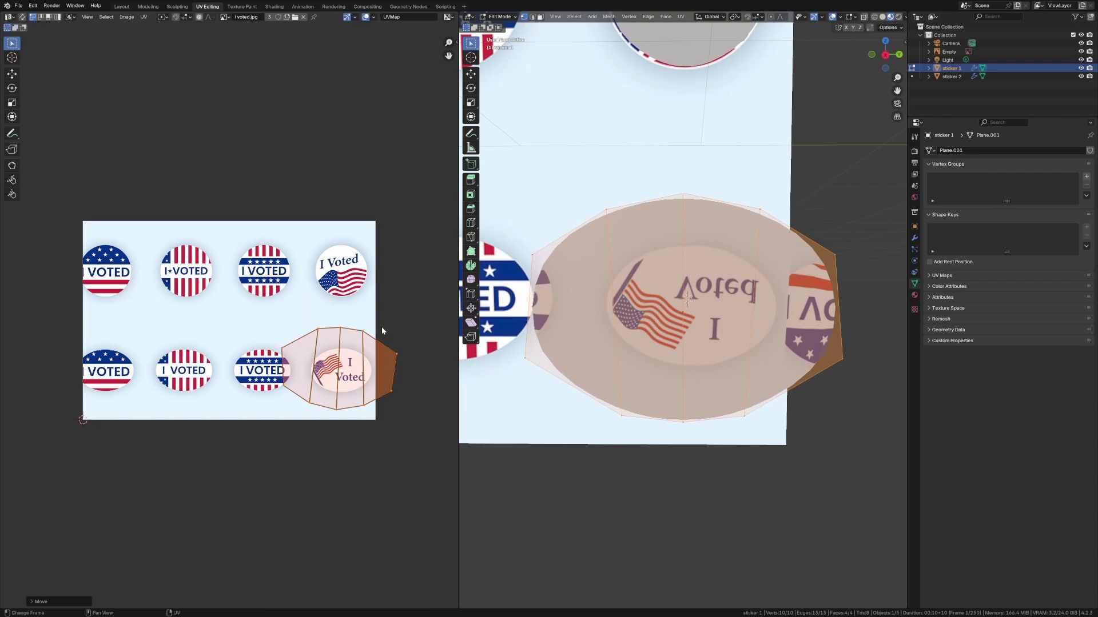
{"action": "key", "text": "r"}
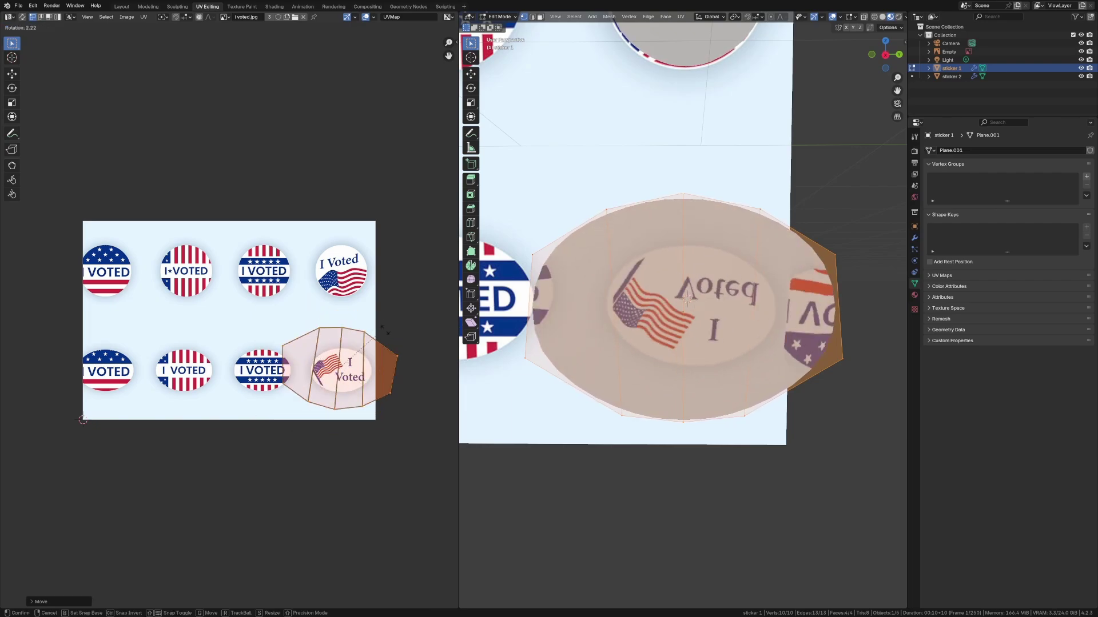
{"action": "left_click", "coordinate": [287, 417]}
Return to Object Mode and rotate sticker 1 by 180 degrees around the Z axis
{"action": "middle_click_drag", "start_coordinate": [649, 451], "coordinate": [623, 426]}
{"action": "left_click", "coordinate": [682, 418]}
{"action": "key", "text": "Tab"}
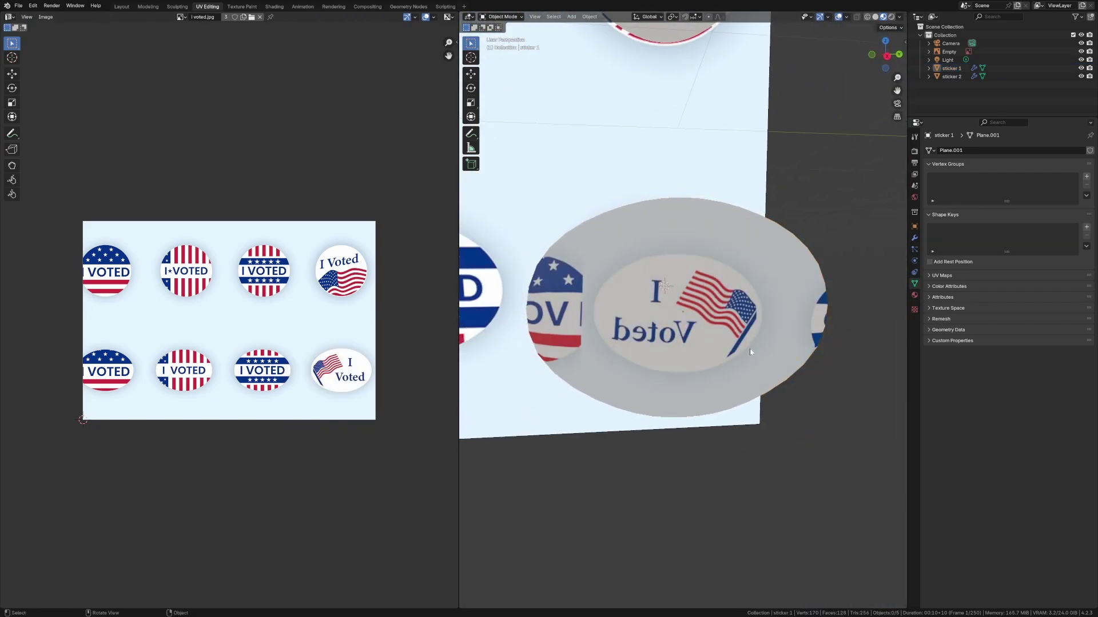
{"action": "key", "text": "r"}
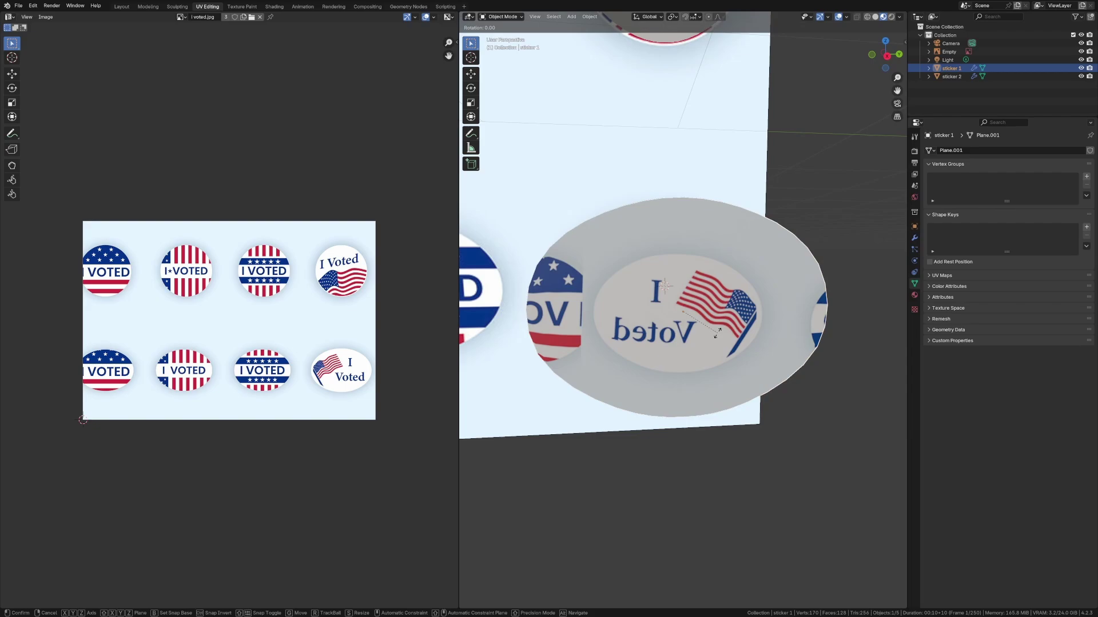
{"action": "type", "text": "z"}
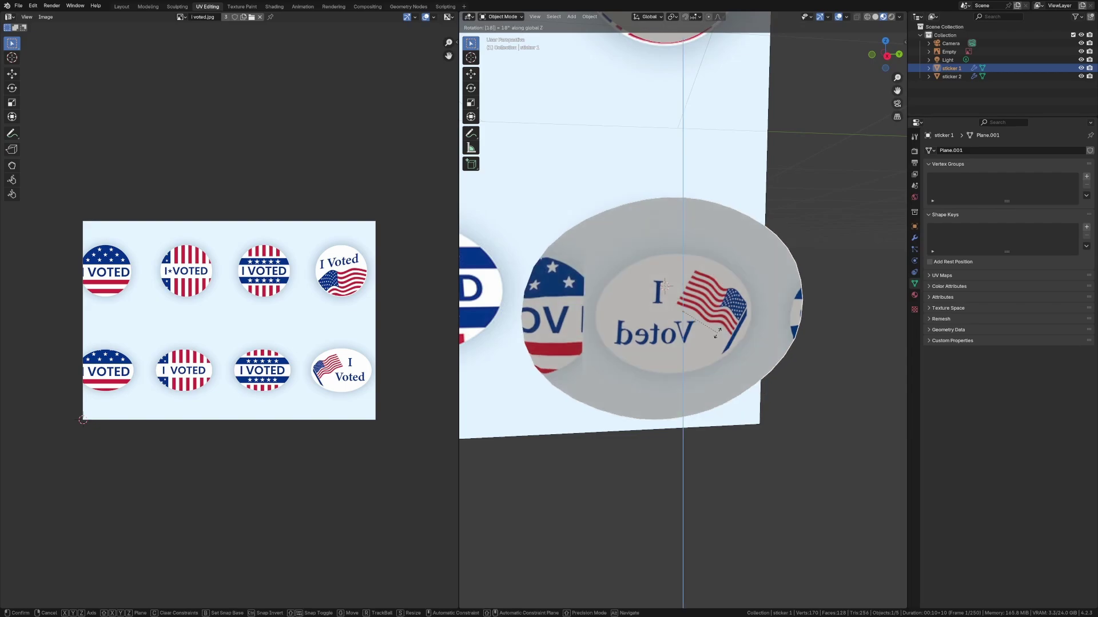
{"action": "type", "text": "180"}
{"action": "key", "text": "Return"}
{"action": "left_click", "coordinate": [693, 326]}
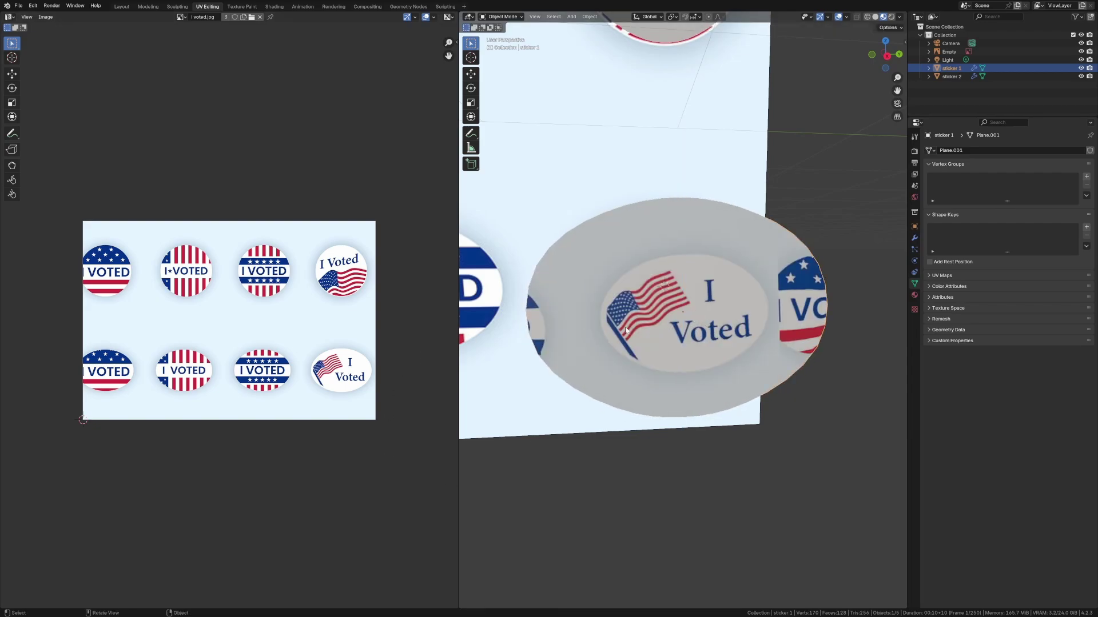
Scale sticker 1's UV island down until it fits inside the oval I Voted flag design
{"action": "key", "text": "Tab"}
{"action": "key", "text": "a"}
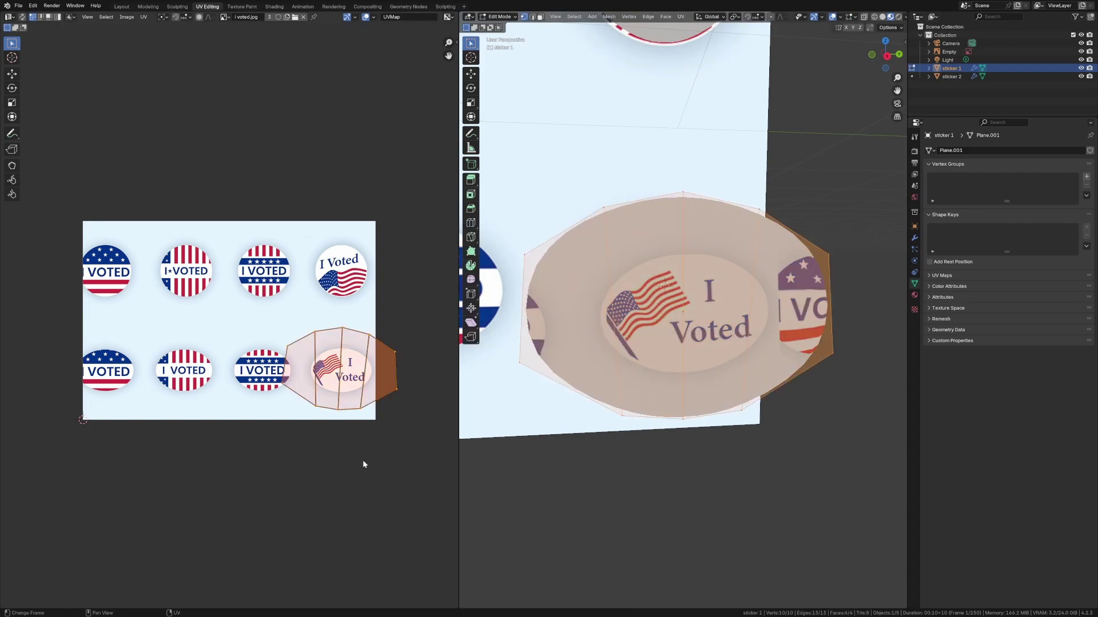
{"action": "left_click", "coordinate": [363, 461]}
{"action": "left_click_drag", "start_coordinate": [258, 279], "coordinate": [438, 444]}
{"action": "key", "text": "s"}
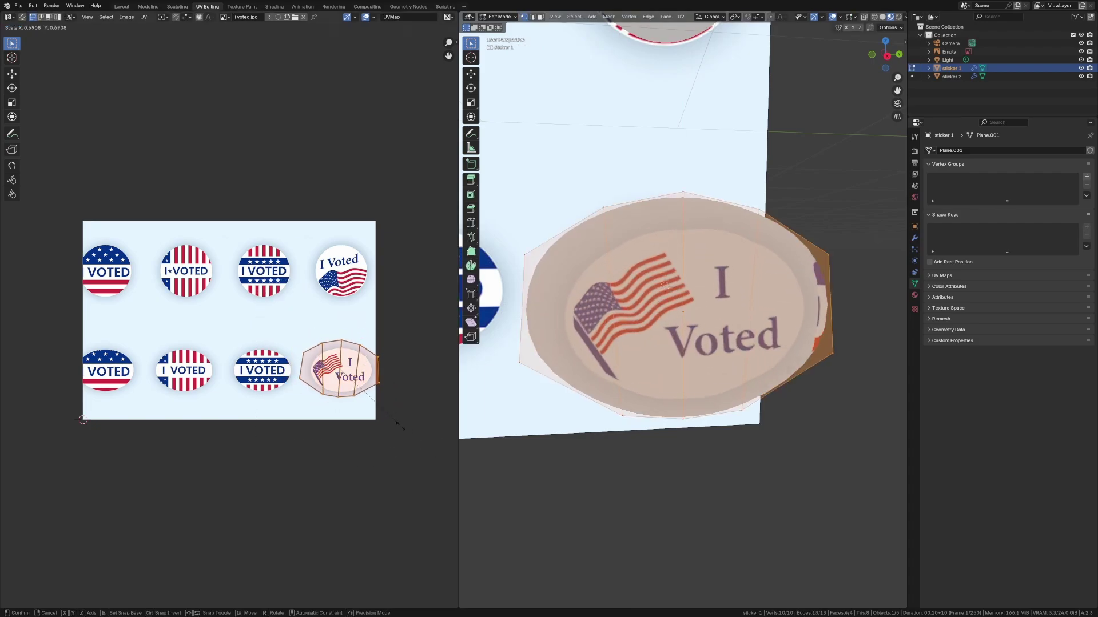
{"action": "left_click", "coordinate": [367, 419]}
{"action": "scroll", "coordinate": [366, 419], "scroll_direction": "up", "scroll_amount": 4}
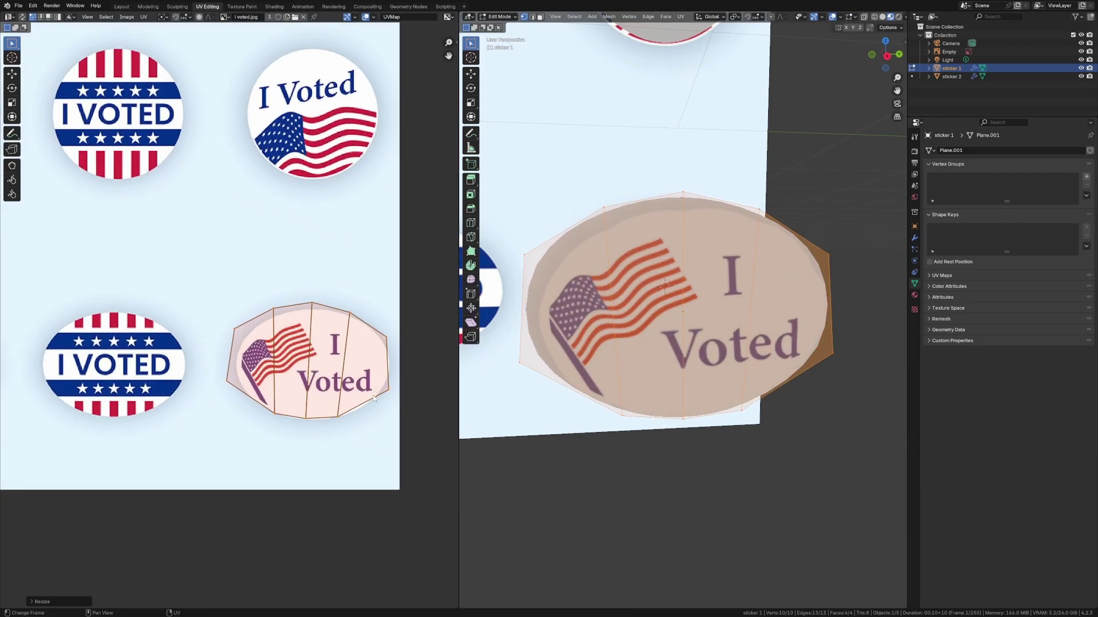
{"action": "scroll", "coordinate": [377, 424], "scroll_direction": "down", "scroll_amount": 7}
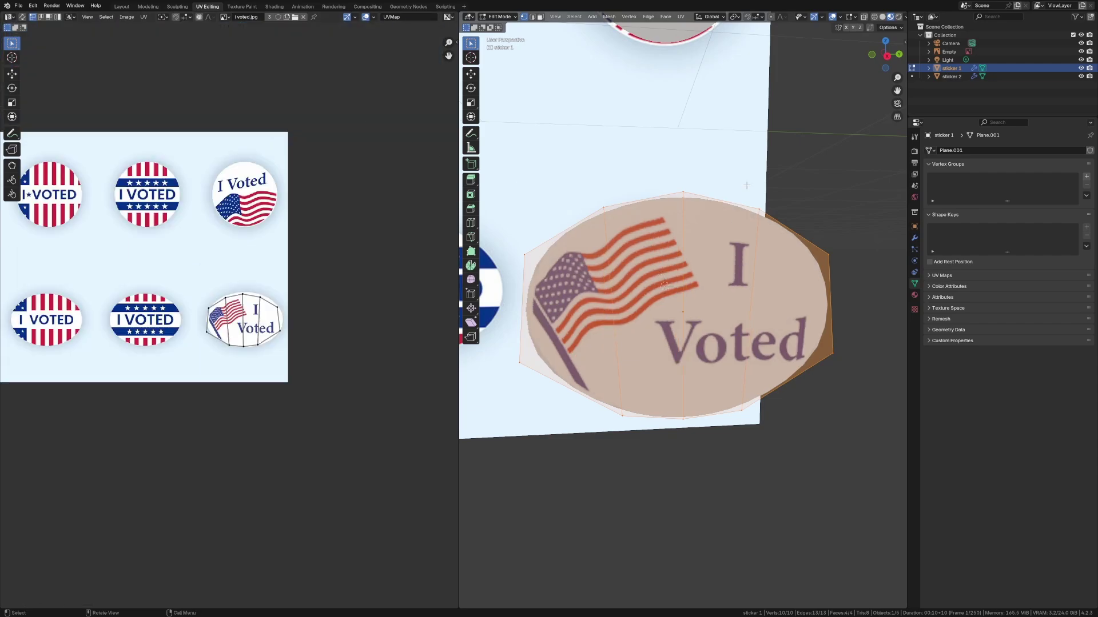
Leave Edit Mode, select the round sticker 2 and assign it the existing sticker 1 material in the Shading workspace
{"action": "key", "text": "Tab"}
{"action": "scroll", "coordinate": [718, 163], "scroll_direction": "down", "scroll_amount": 3}
{"action": "left_click", "coordinate": [647, 80]}
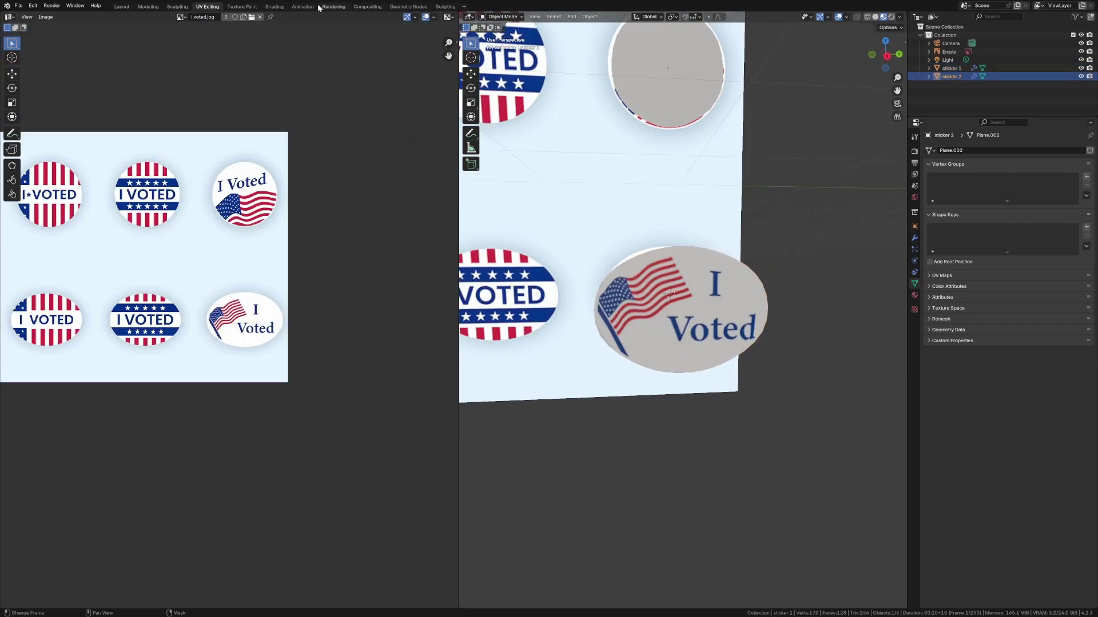
{"action": "left_click", "coordinate": [275, 6]}
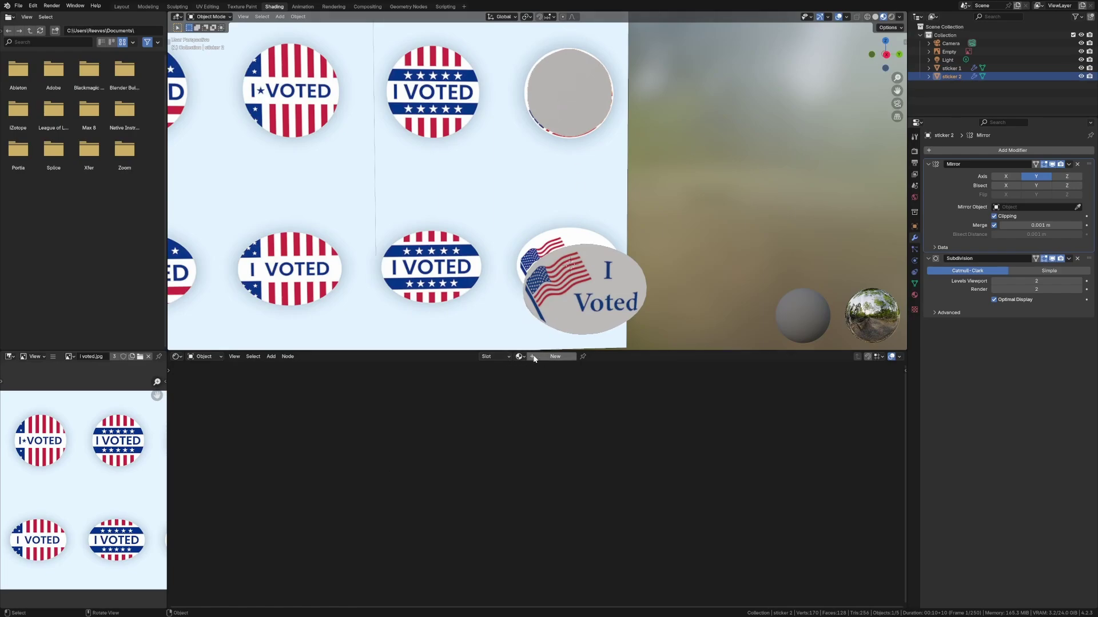
{"action": "left_click", "coordinate": [552, 356]}
{"action": "left_click", "coordinate": [514, 356]}
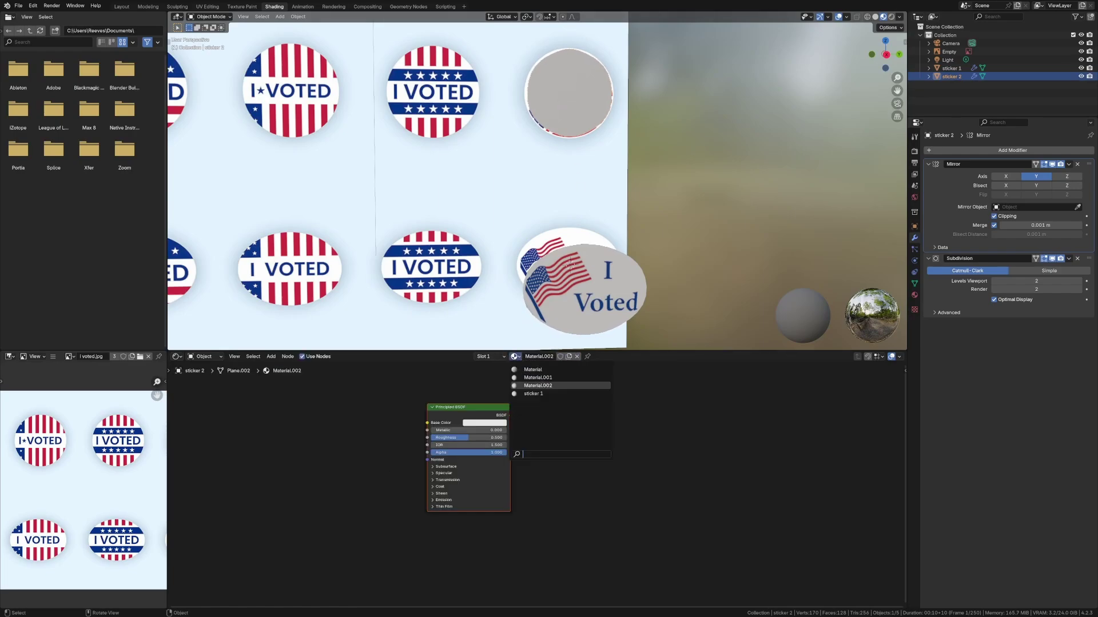
{"action": "left_click", "coordinate": [533, 393]}
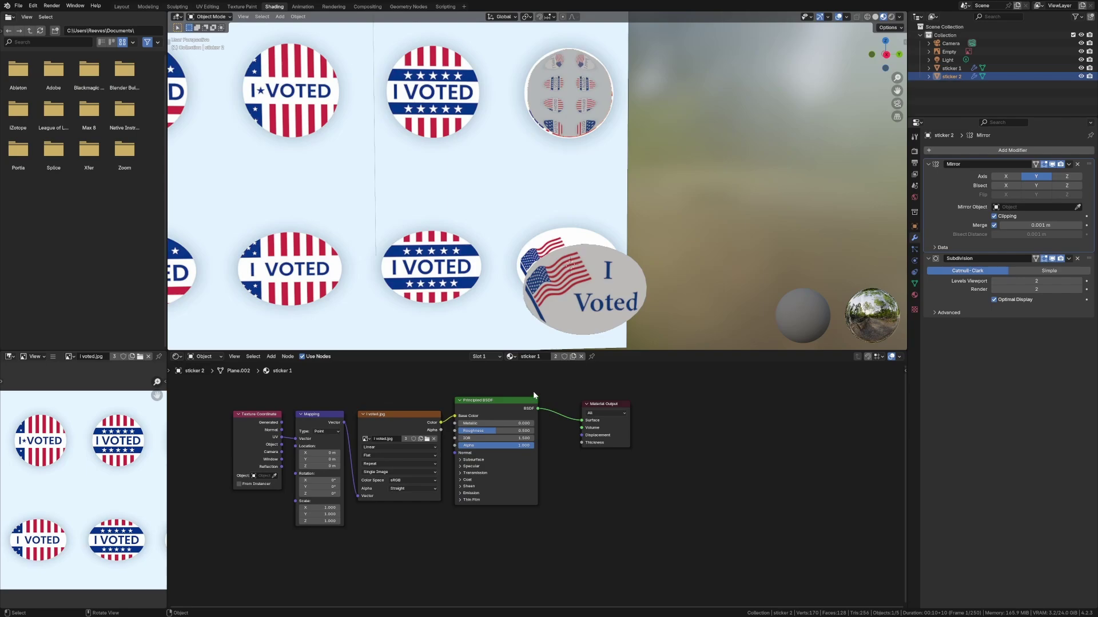
Make the round sticker's material a single-user copy and rename it "sticker 2"
{"action": "left_click", "coordinate": [573, 359]}
{"action": "left_click", "coordinate": [545, 358]}
{"action": "type", "text": "2"}
{"action": "key", "text": "Return"}
{"action": "left_click", "coordinate": [408, 417]}
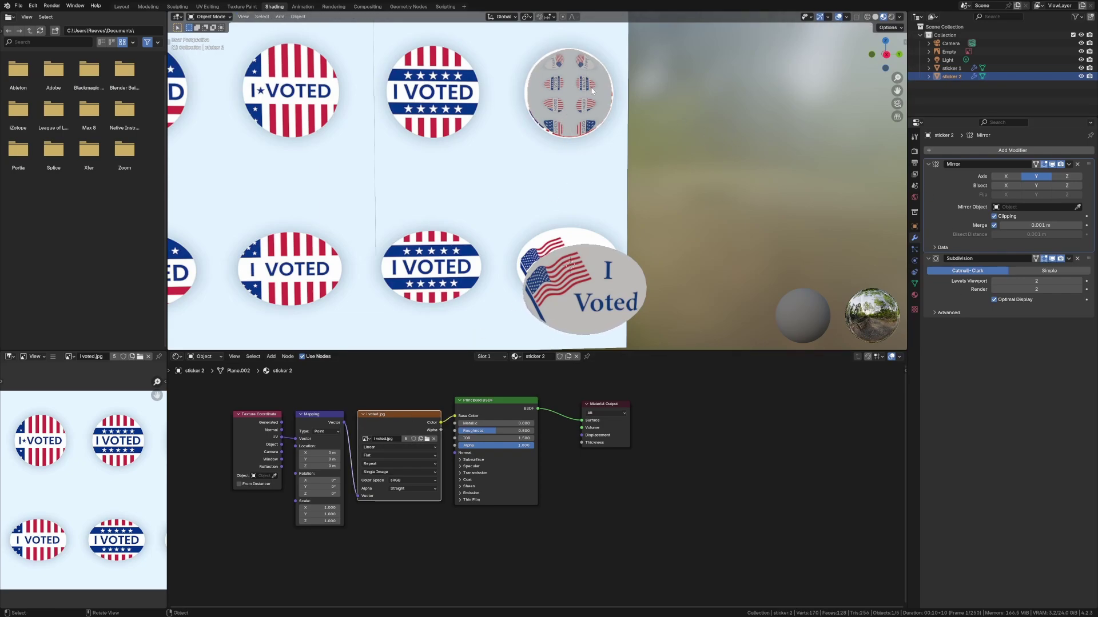
Duplicate sticker 2 in place, leaving the copy at the original position
{"action": "left_click", "coordinate": [1068, 165]}
{"action": "key", "text": "shift+d"}
{"action": "right_click", "coordinate": [522, 134]}
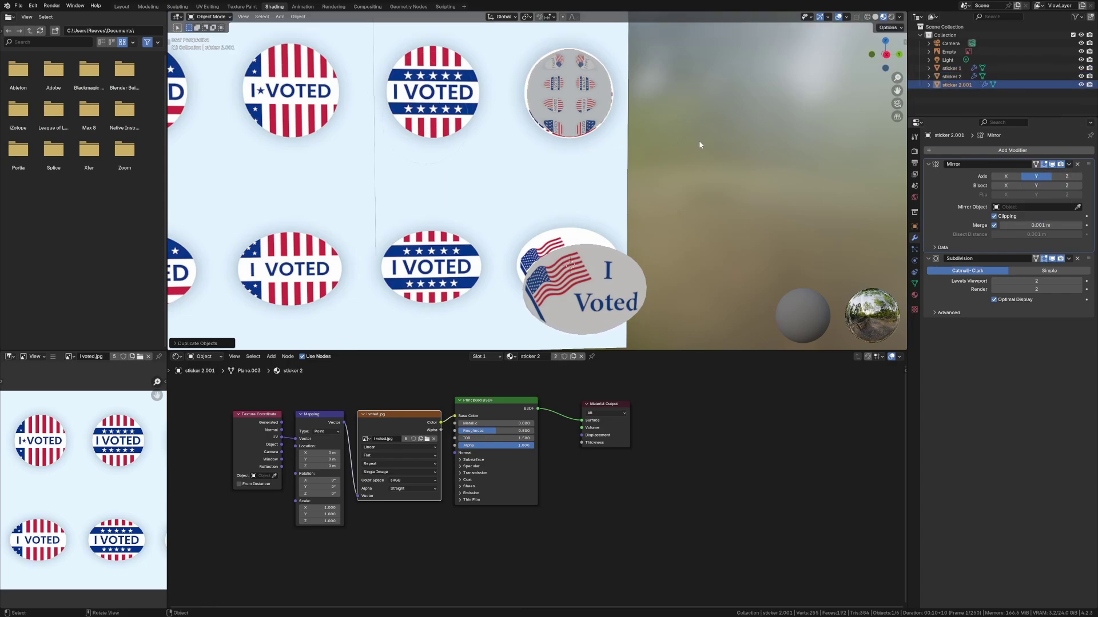
Select the original sticker 2 and apply its Mirror modifier
{"action": "left_click", "coordinate": [565, 88]}
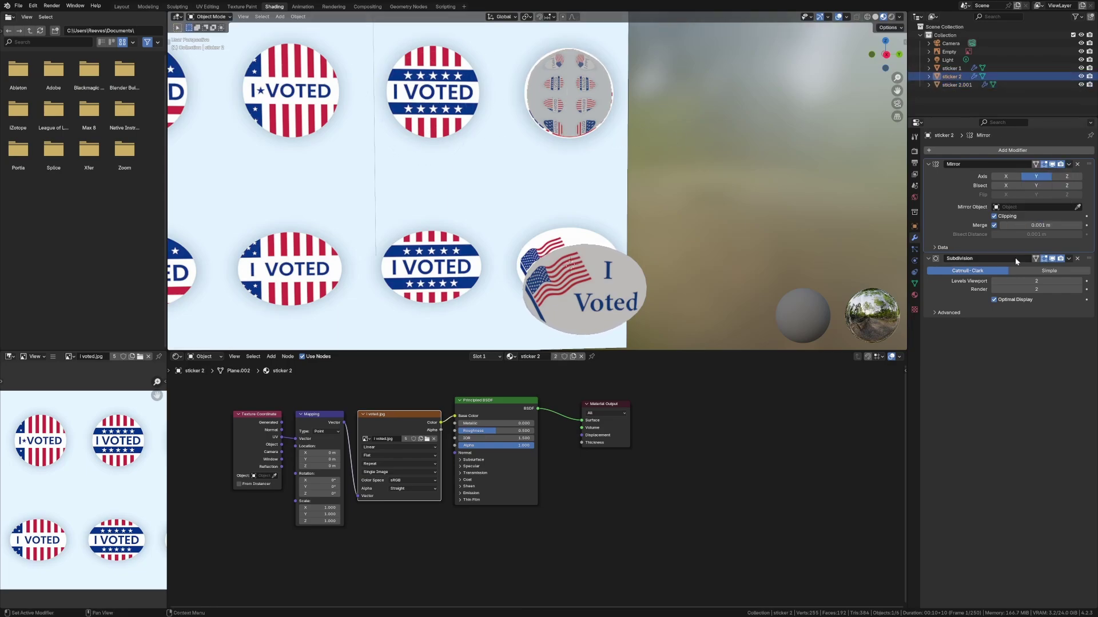
{"action": "left_click", "coordinate": [1068, 164]}
{"action": "left_click", "coordinate": [1057, 172]}
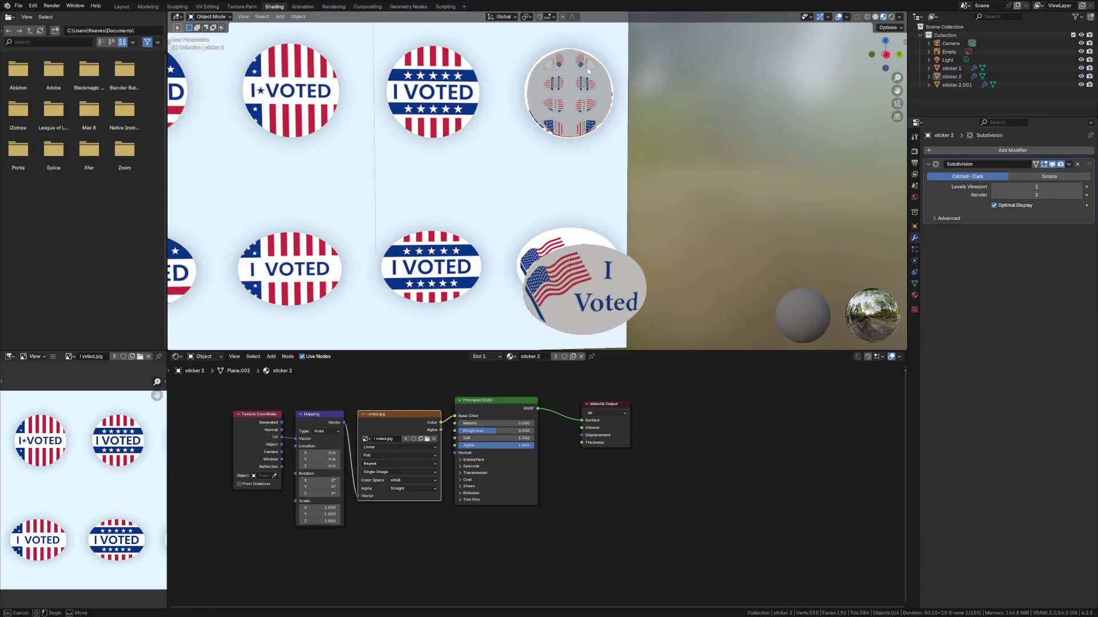
Unwrap all faces of sticker 2 and fit its UV island over the round I Voted flag design in the UV Editing workspace
{"action": "key", "text": "Tab"}
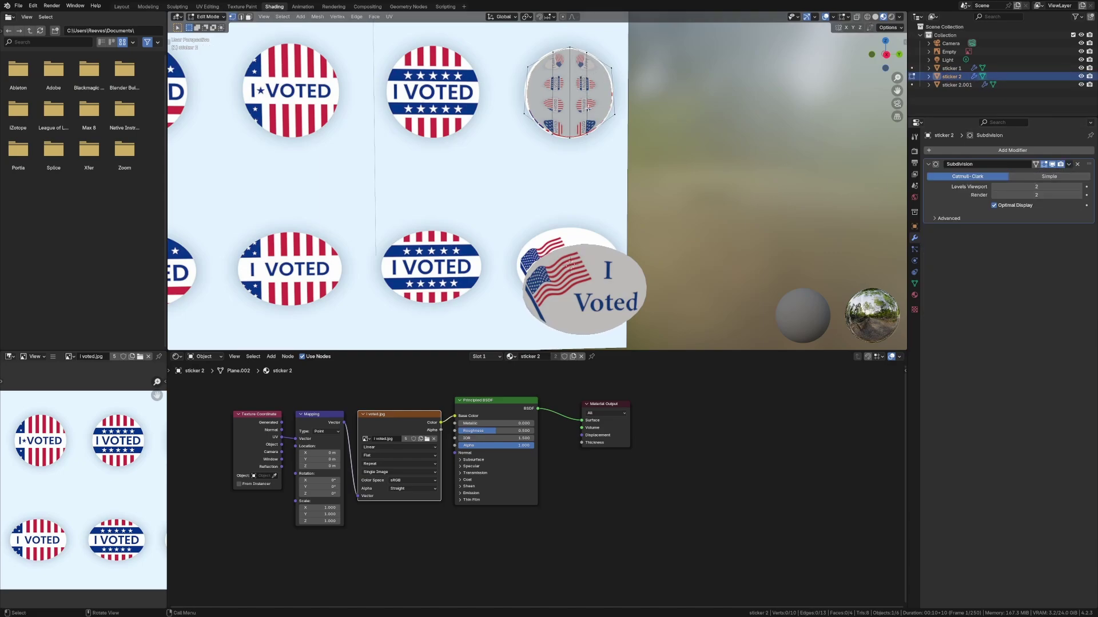
{"action": "key", "text": "a"}
{"action": "key", "text": "u"}
{"action": "left_click", "coordinate": [585, 108]}
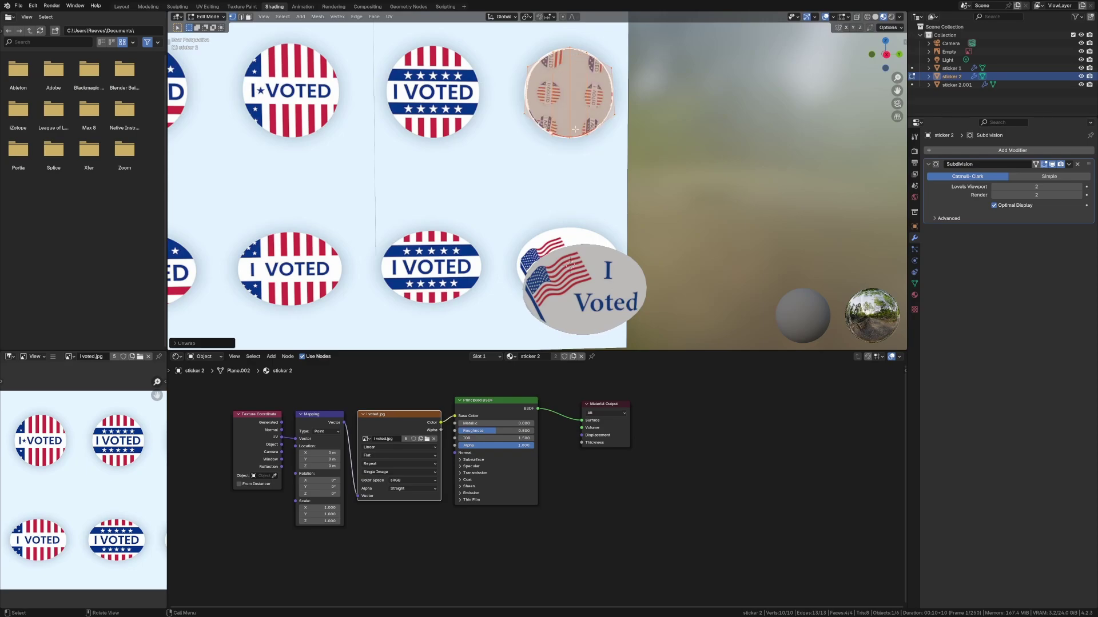
{"action": "left_click", "coordinate": [207, 6]}
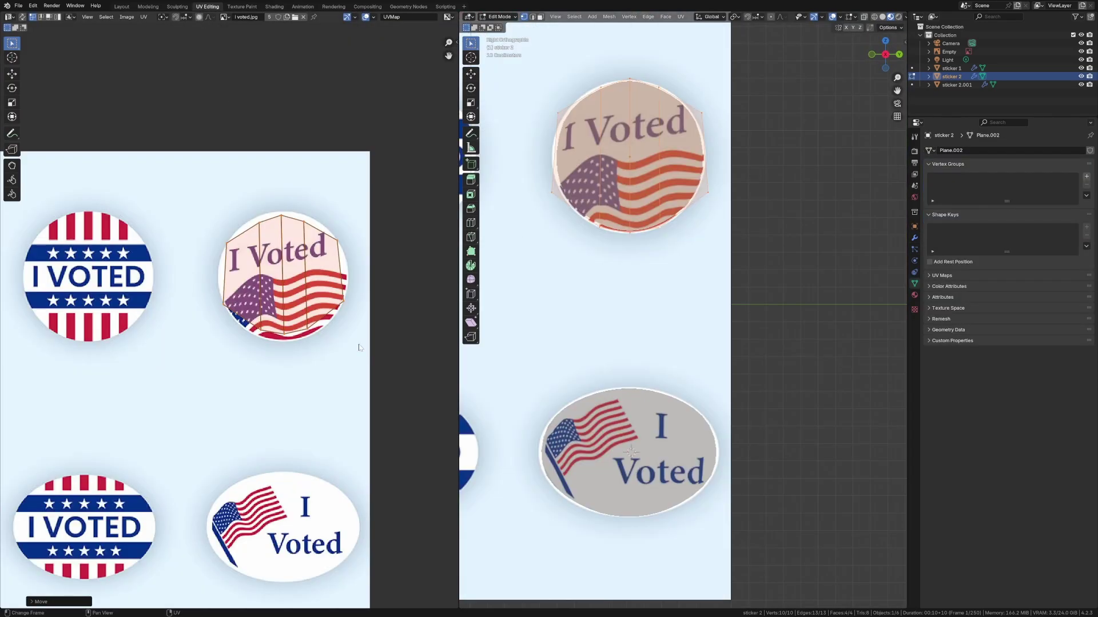
Bring sticker 2 out in front of the reference, shift its duplicate toward the neighbouring round design, and return to the Shading workspace
{"action": "key", "text": "Tab"}
{"action": "scroll", "coordinate": [780, 254], "scroll_direction": "down", "scroll_amount": 1}
{"action": "left_click", "coordinate": [780, 254]}
{"action": "mouse_move", "coordinate": [780, 254]}
{"action": "middle_mouse_down"}
{"action": "mouse_move", "coordinate": [693, 290]}
{"action": "mouse_move", "coordinate": [679, 263]}
{"action": "mouse_move", "coordinate": [657, 280]}
{"action": "middle_mouse_up"}
{"action": "scroll", "coordinate": [721, 263], "scroll_direction": "down", "scroll_amount": 2}
{"action": "left_click", "coordinate": [719, 248]}
{"action": "left_click", "coordinate": [274, 7]}
Space out the Texture Coordinate, Mapping and Image Texture nodes of the sticker 2 material
{"action": "scroll", "coordinate": [531, 476], "scroll_direction": "down", "scroll_amount": 3}
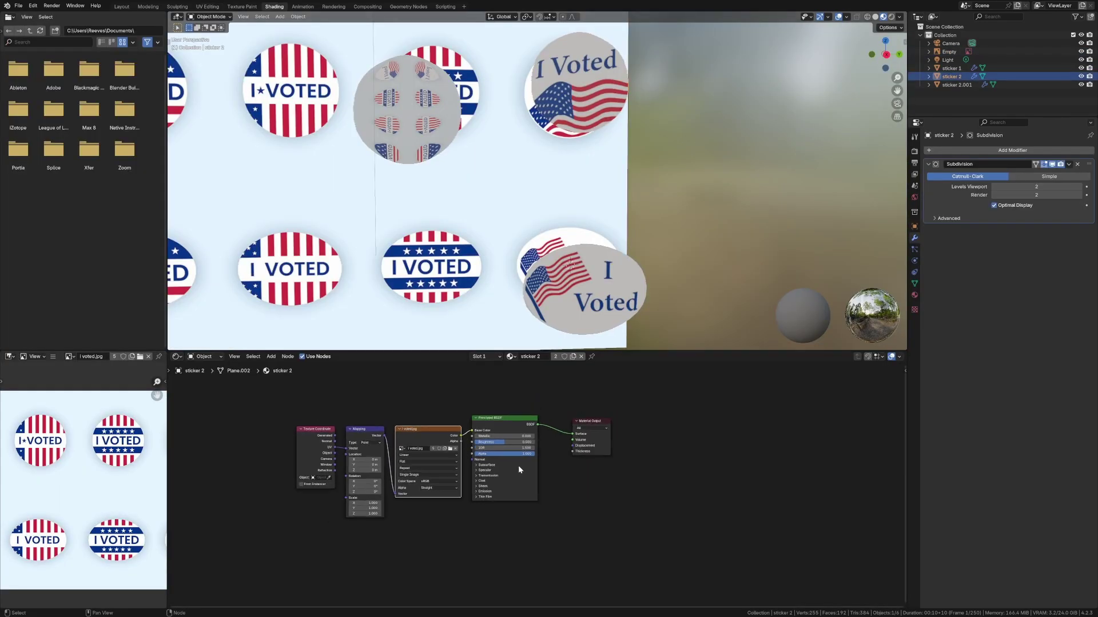
{"action": "left_click_drag", "start_coordinate": [434, 434], "coordinate": [433, 423]}
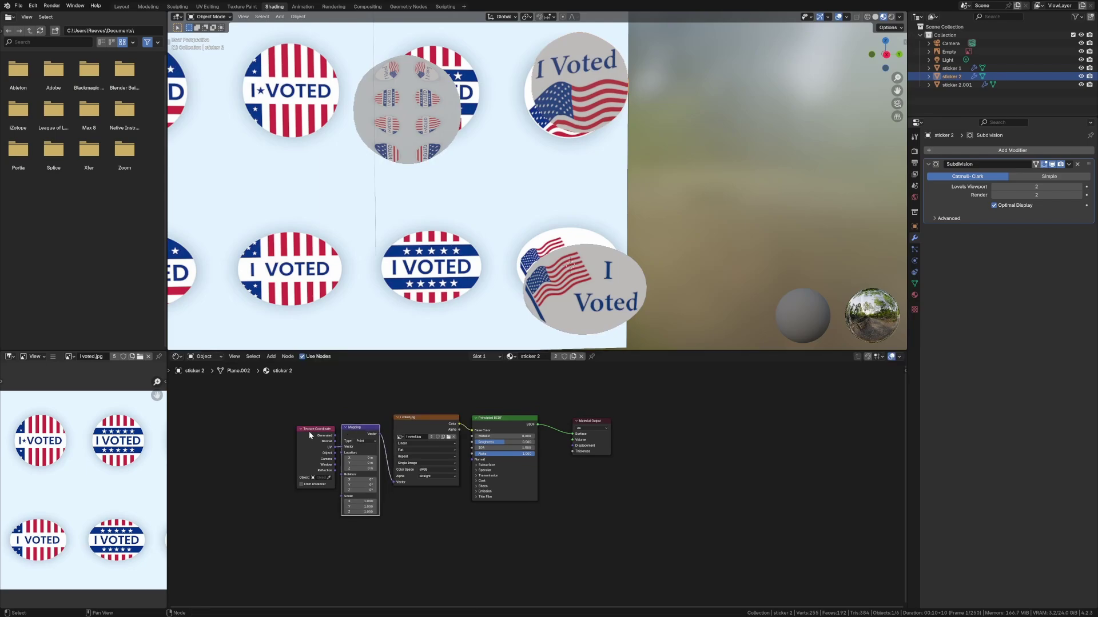
{"action": "left_click_drag", "start_coordinate": [312, 432], "coordinate": [273, 433]}
{"action": "left_click_drag", "start_coordinate": [353, 432], "coordinate": [332, 427]}
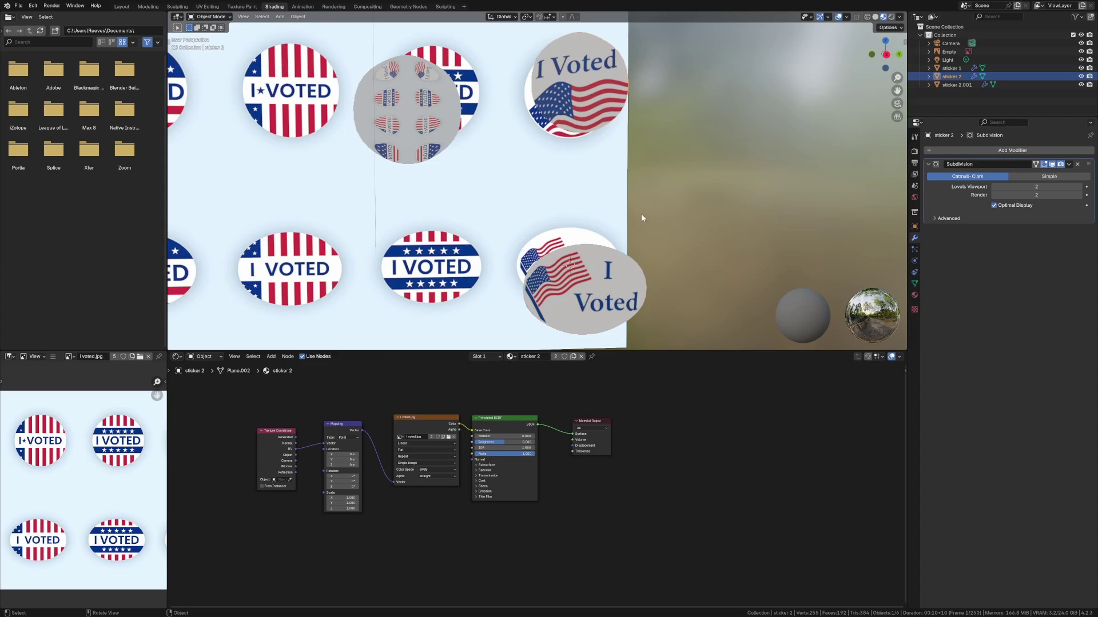
Render the current frame to check how the stickers look, and close the render window
{"action": "key", "text": "F12"}
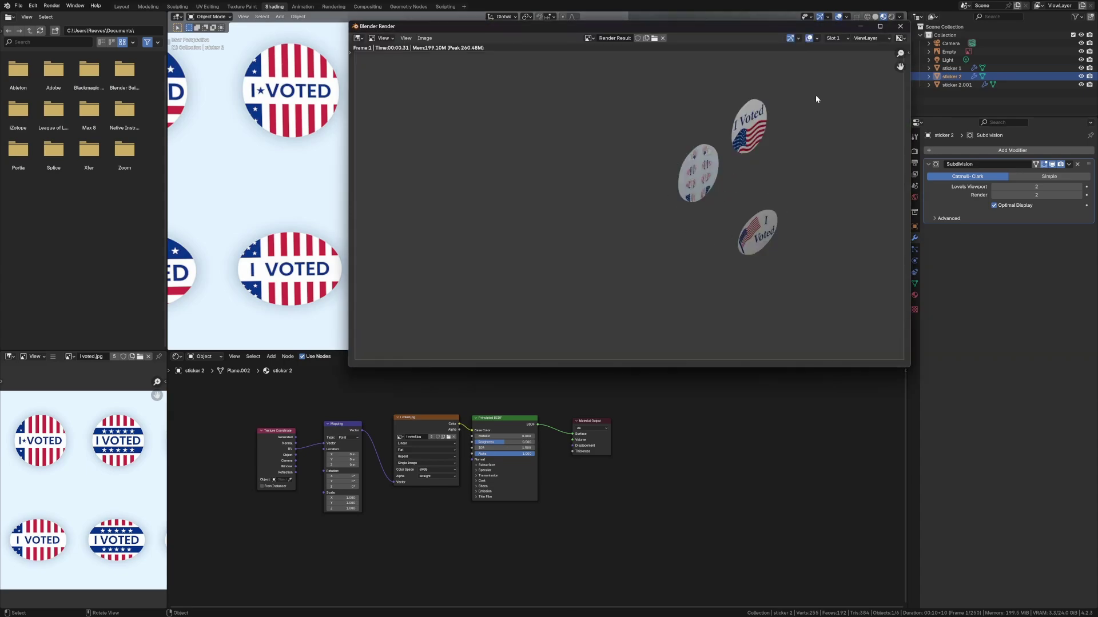
{"action": "left_click", "coordinate": [900, 25]}
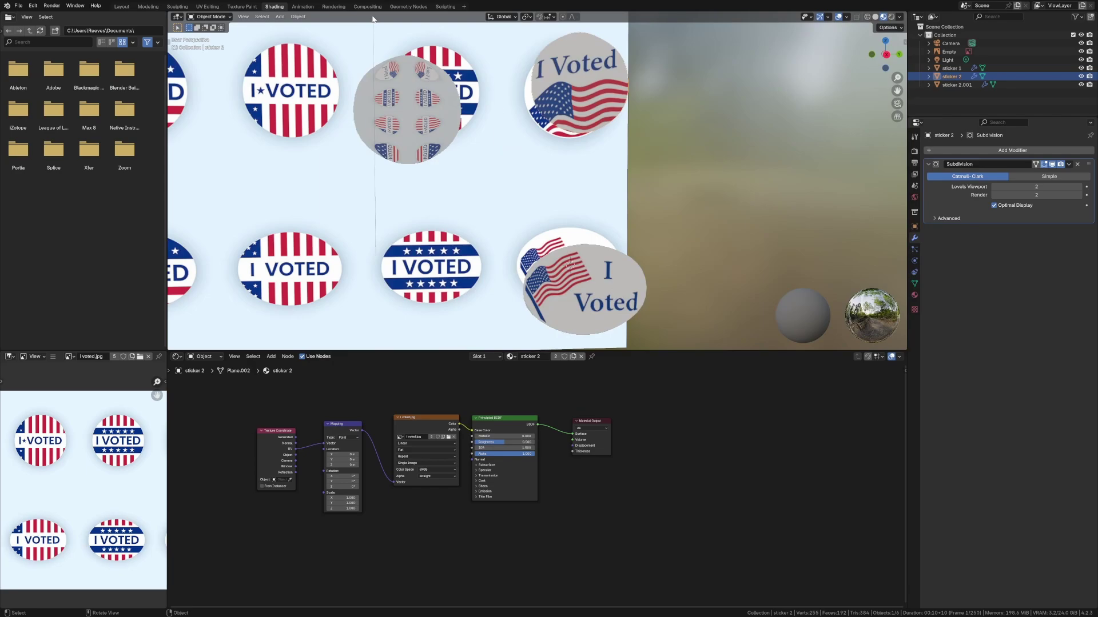
{"action": "scroll", "coordinate": [440, 189], "scroll_direction": "down", "scroll_amount": 5}
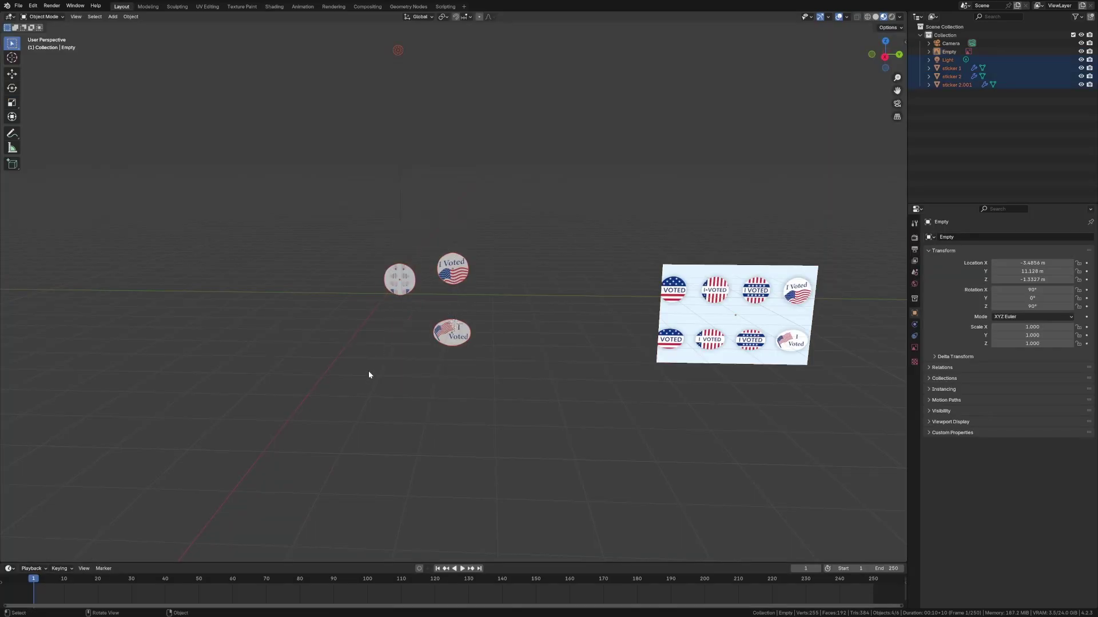
In the Layout workspace, move sticker 1 and sticker 2 into a new collection named "voting stickers"
{"action": "left_click_drag", "start_coordinate": [492, 195], "coordinate": [451, 367]}
{"action": "key", "text": "m"}
{"action": "left_click", "coordinate": [453, 372]}
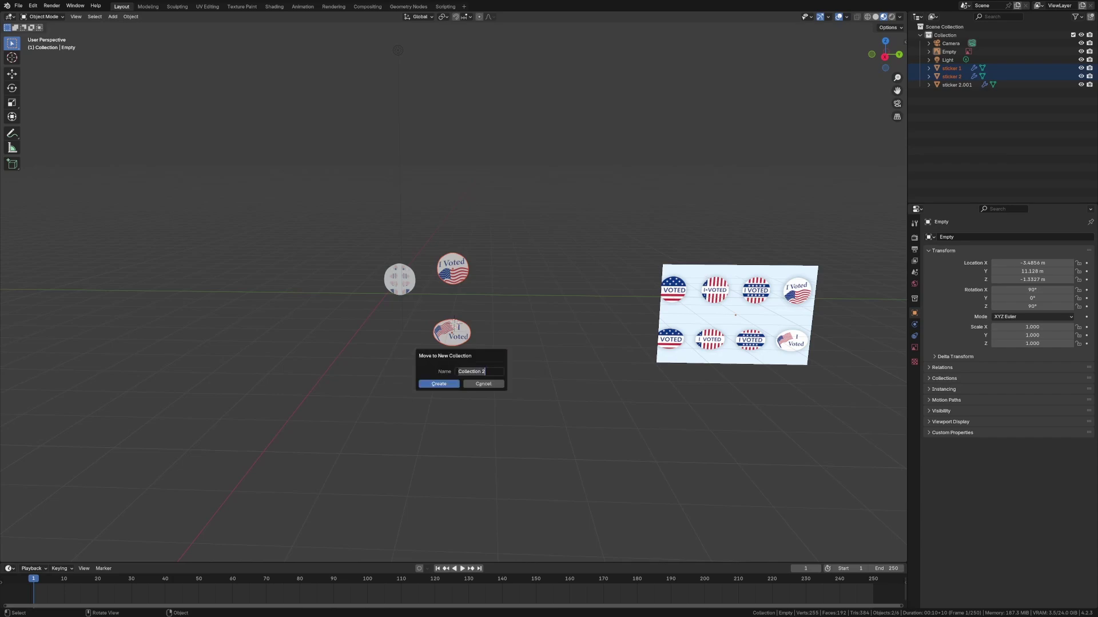
{"action": "type", "text": "voting stickers"}
{"action": "left_click", "coordinate": [440, 383]}
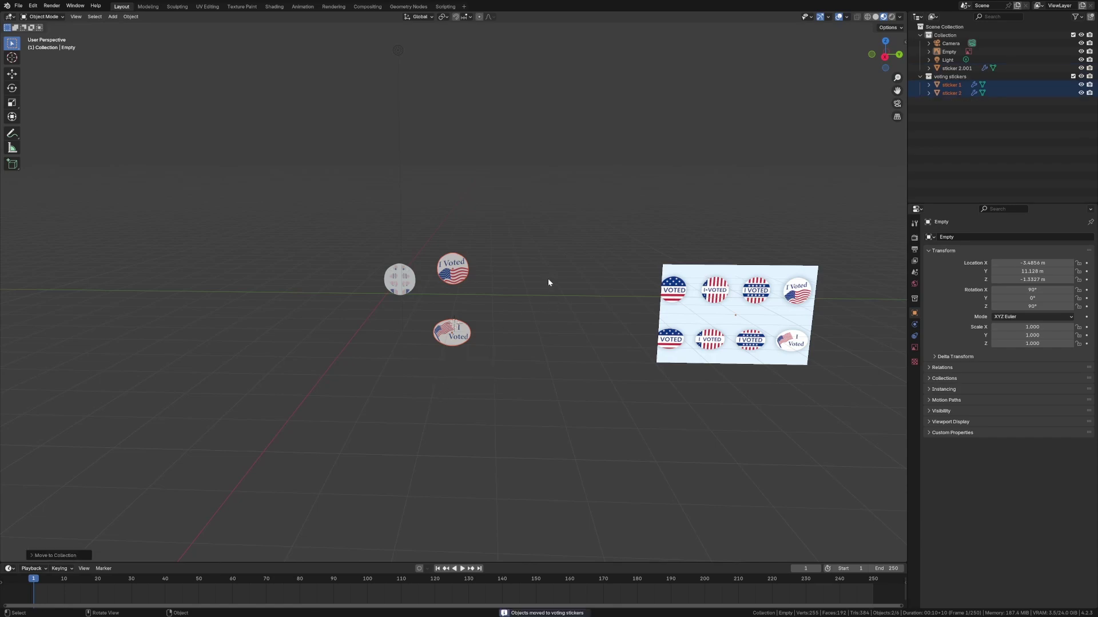
Move sticker 1 and sticker 2 together away from the leftover sticker copy, up beside the reference image
{"action": "key", "text": "g"}
{"action": "left_click", "coordinate": [603, 273]}
{"action": "left_click", "coordinate": [581, 216]}
{"action": "left_click", "coordinate": [621, 189]}
Apply the object transforms of sticker 2 and sticker 1, and clear the selection
{"action": "key", "text": "ctrl+a"}
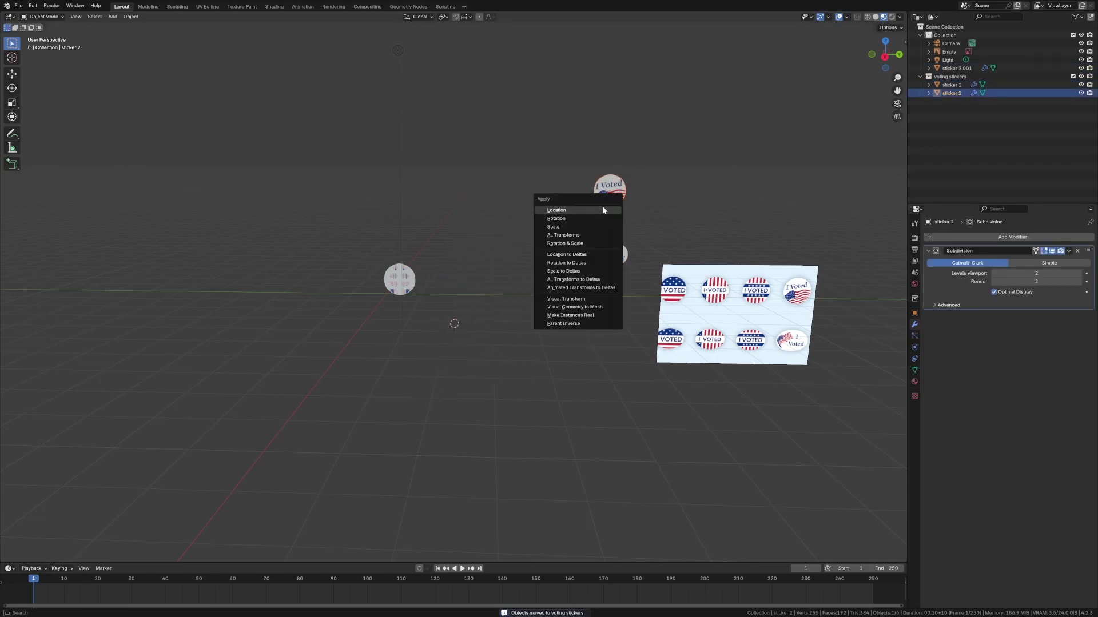
{"action": "left_click", "coordinate": [570, 236]}
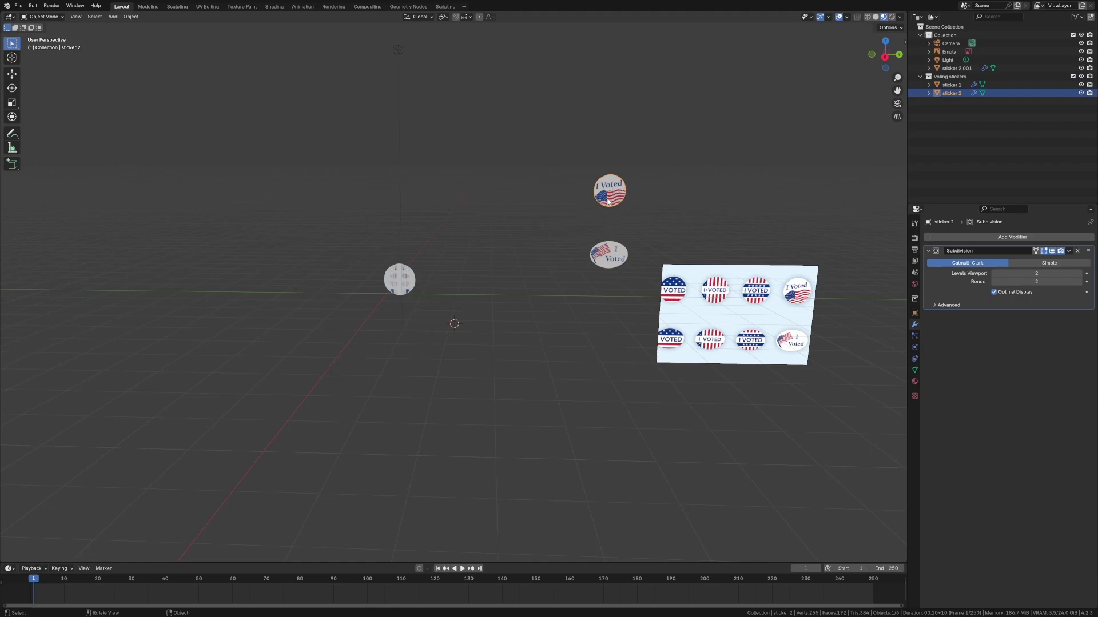
{"action": "key", "text": "ctrl+a"}
{"action": "left_click", "coordinate": [581, 190]}
{"action": "key", "text": "ctrl+a"}
{"action": "left_click", "coordinate": [491, 177]}
{"action": "left_click", "coordinate": [606, 251]}
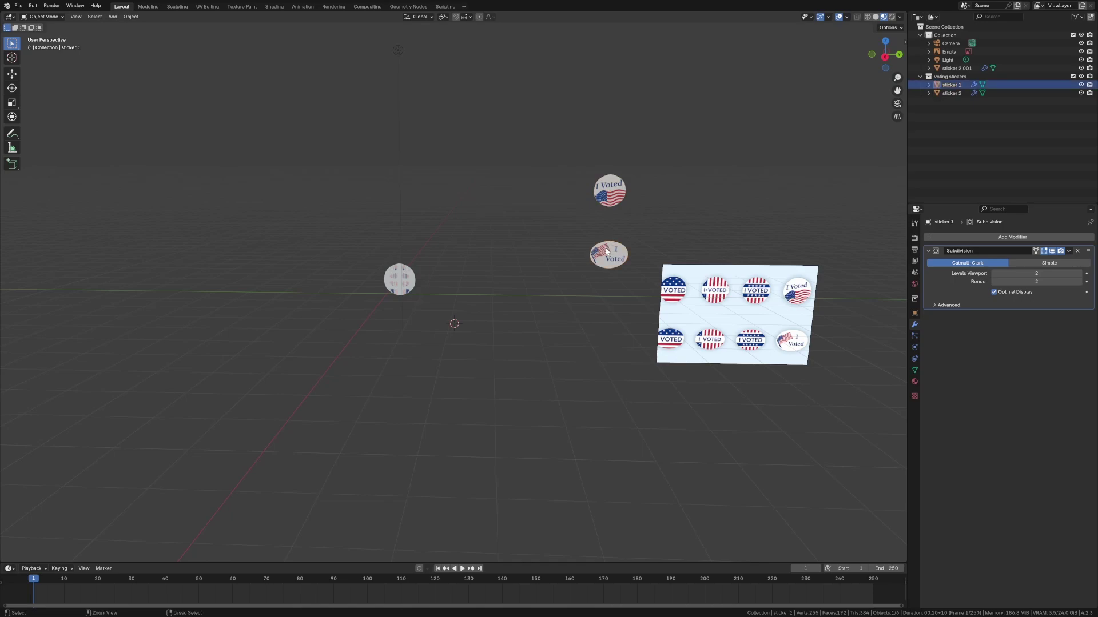
{"action": "key", "text": "ctrl+a"}
{"action": "left_click", "coordinate": [554, 247]}
{"action": "left_click", "coordinate": [577, 206]}
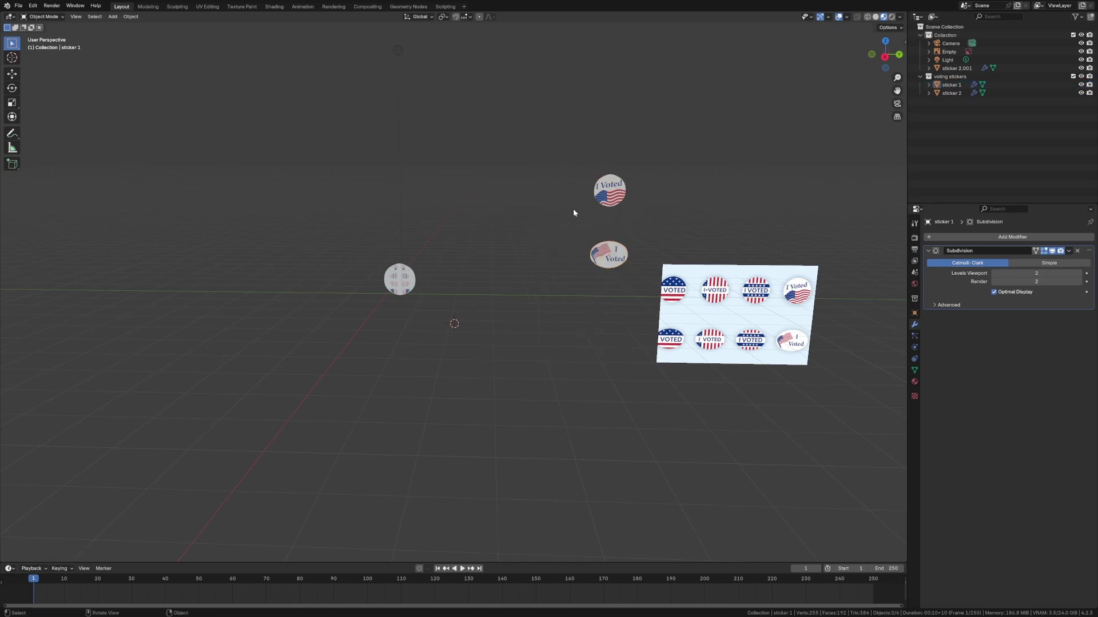
{"action": "left_click", "coordinate": [610, 198]}
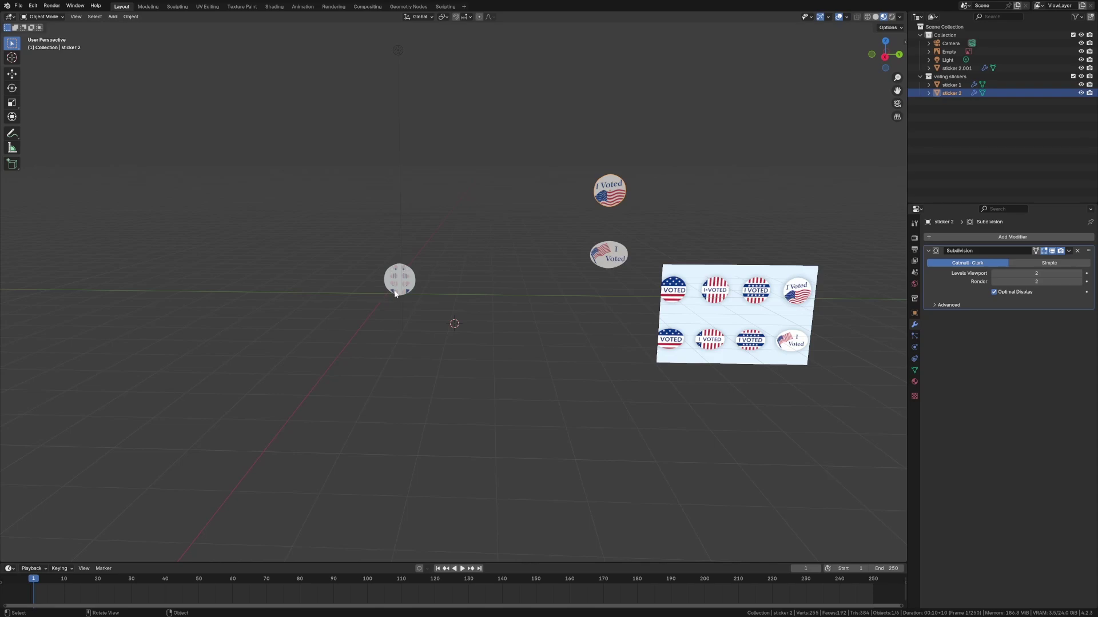
{"action": "left_click", "coordinate": [490, 273]}
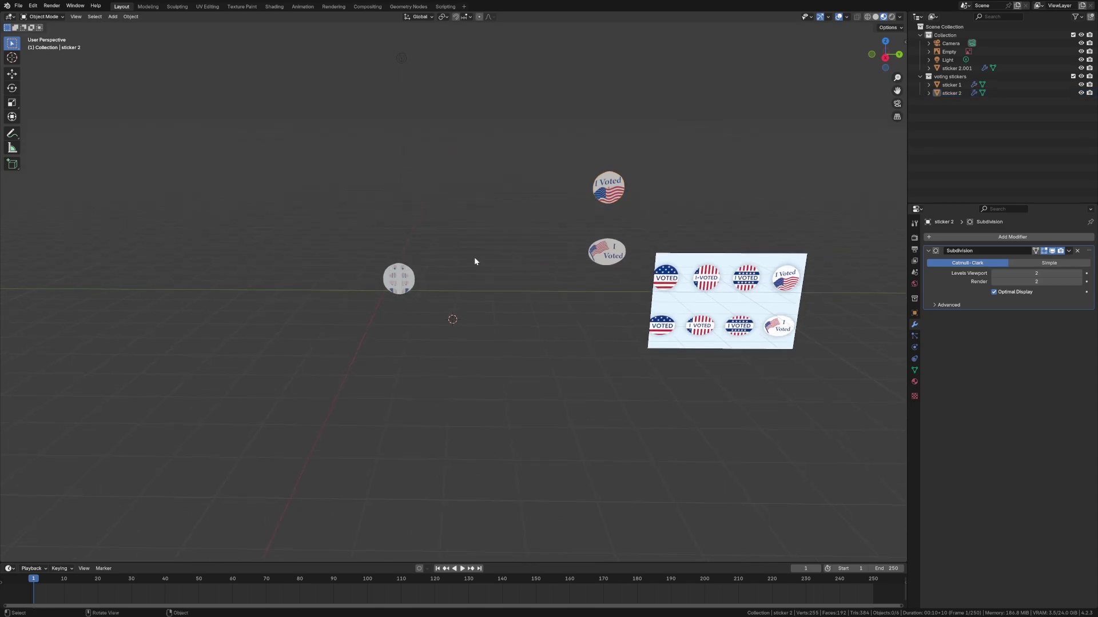
Add a Monkey mesh and move it away from the stickers and the reference image into open space
{"action": "key", "text": "shift+a"}
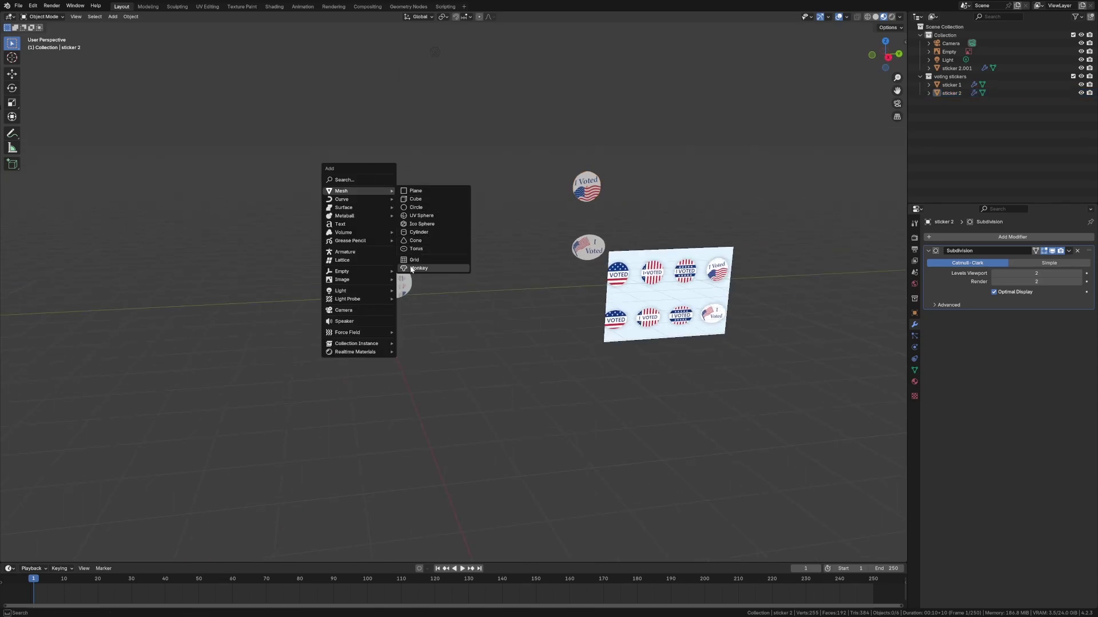
{"action": "left_click", "coordinate": [423, 270]}
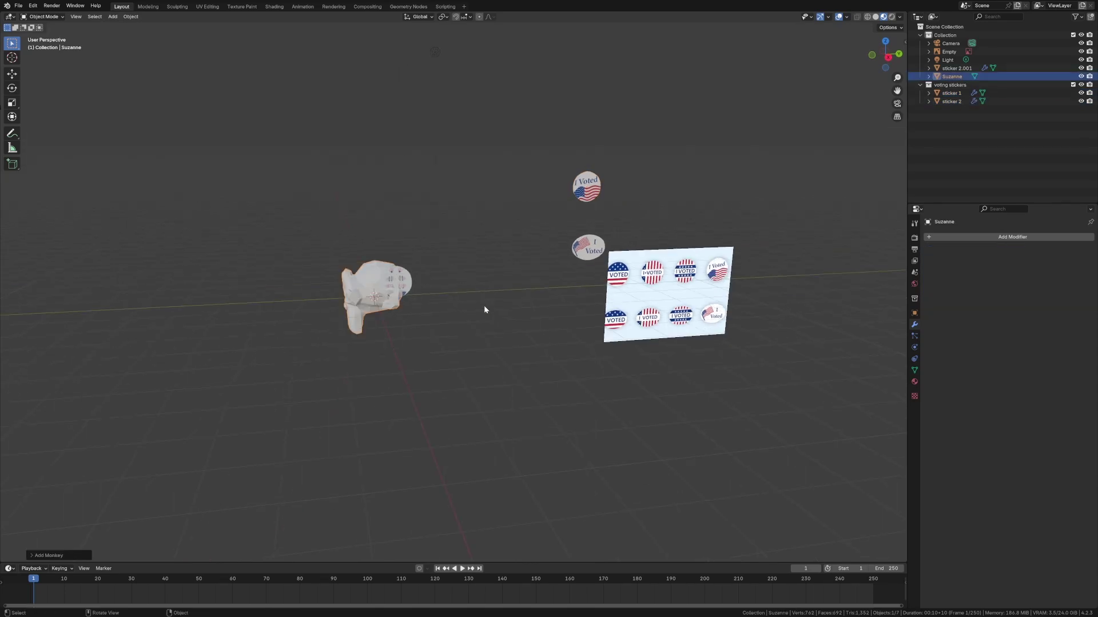
{"action": "key", "text": "g"}
{"action": "left_click", "coordinate": [377, 311]}
{"action": "left_click", "coordinate": [321, 320]}
{"action": "middle_click_drag", "start_coordinate": [321, 321], "coordinate": [400, 306]}
{"action": "left_click", "coordinate": [246, 318]}
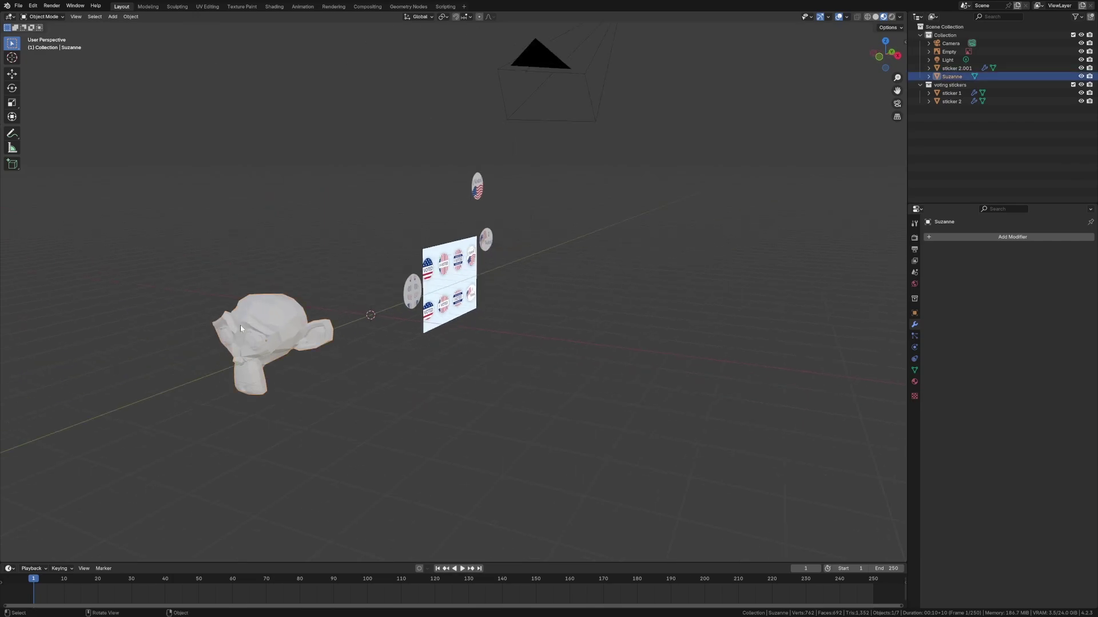
Create a new geometry node tree on the monkey in the Geometry Nodes workspace and spread Group Input and Group Output apart
{"action": "left_click", "coordinate": [408, 6]}
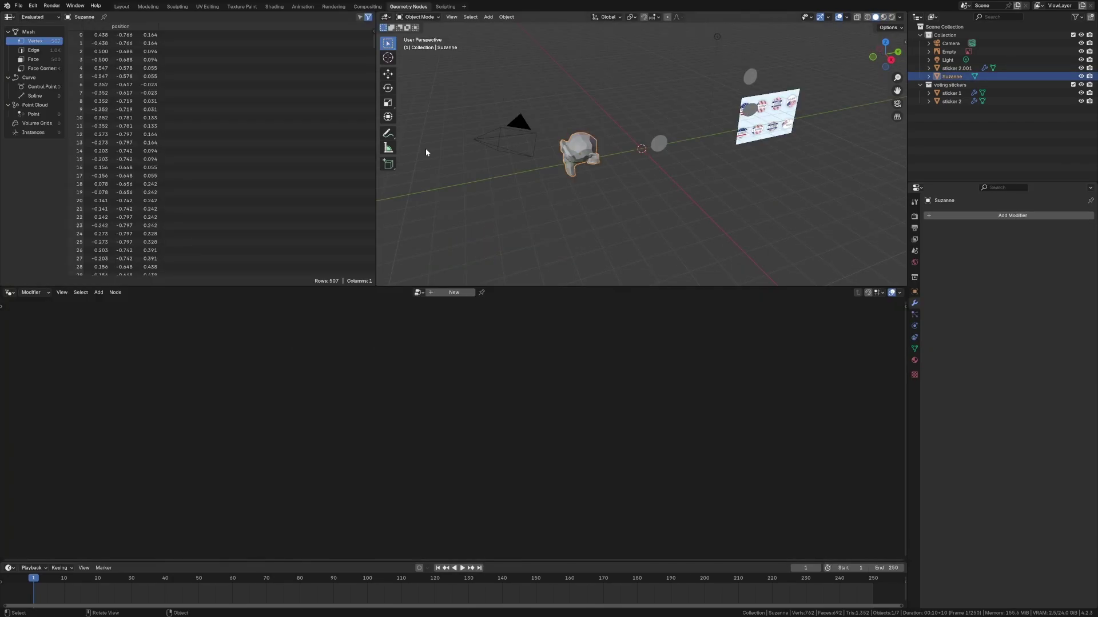
{"action": "left_click", "coordinate": [452, 292]}
{"action": "left_click_drag", "start_coordinate": [687, 450], "coordinate": [717, 432]}
{"action": "left_click_drag", "start_coordinate": [244, 459], "coordinate": [186, 427]}
{"action": "left_click_drag", "start_coordinate": [716, 436], "coordinate": [734, 415]}
Add a Distribute Points on Faces node below the link between Group Input and Group Output
{"action": "left_click", "coordinate": [416, 430]}
{"action": "key", "text": "shift+a"}
{"action": "mouse_move", "coordinate": [402, 447]}
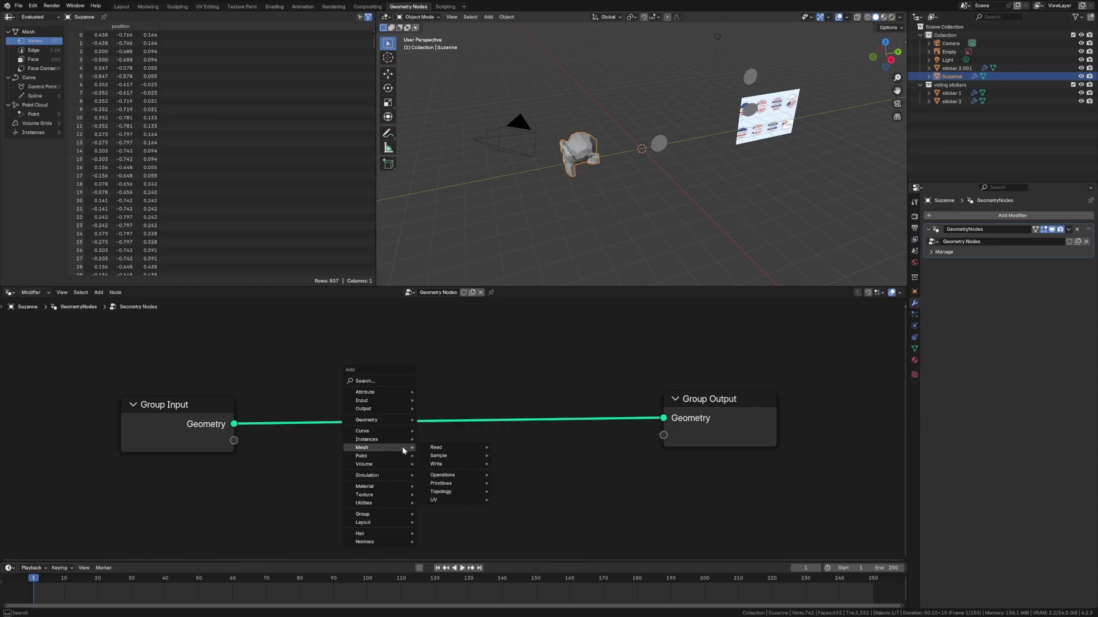
{"action": "type", "text": "distribut"}
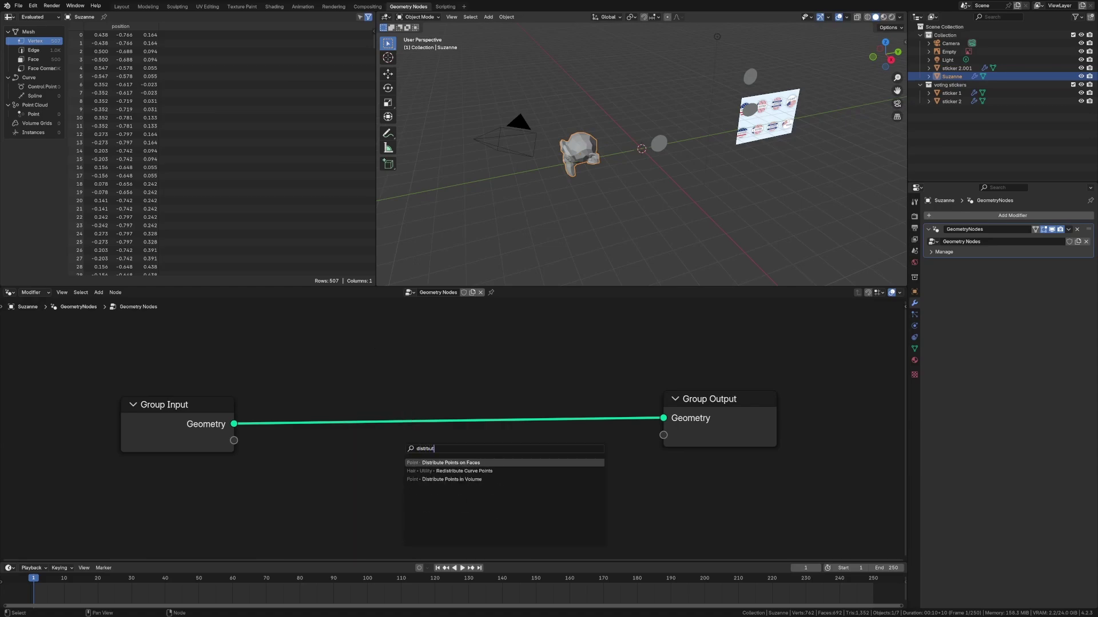
{"action": "type", "text": "rbut"}
{"action": "key", "text": "Return"}
{"action": "left_click", "coordinate": [437, 452]}
{"action": "scroll", "coordinate": [571, 428], "scroll_direction": "down", "scroll_amount": 2}
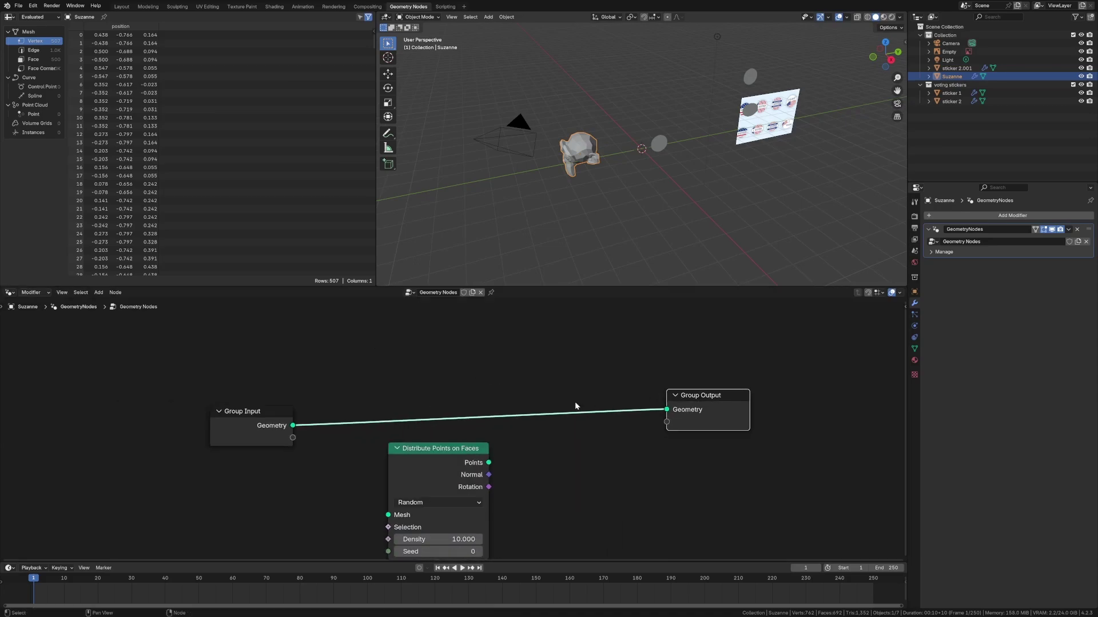
{"action": "left_click_drag", "start_coordinate": [268, 420], "coordinate": [215, 386]}
{"action": "left_click_drag", "start_coordinate": [434, 475], "coordinate": [385, 458]}
Insert Join Geometry before Group Output and route the input geometry through Distribute Points on Faces into it
{"action": "left_click", "coordinate": [496, 461]}
{"action": "key", "text": "shift+a"}
{"action": "type", "text": "join"}
{"action": "key", "text": "Return"}
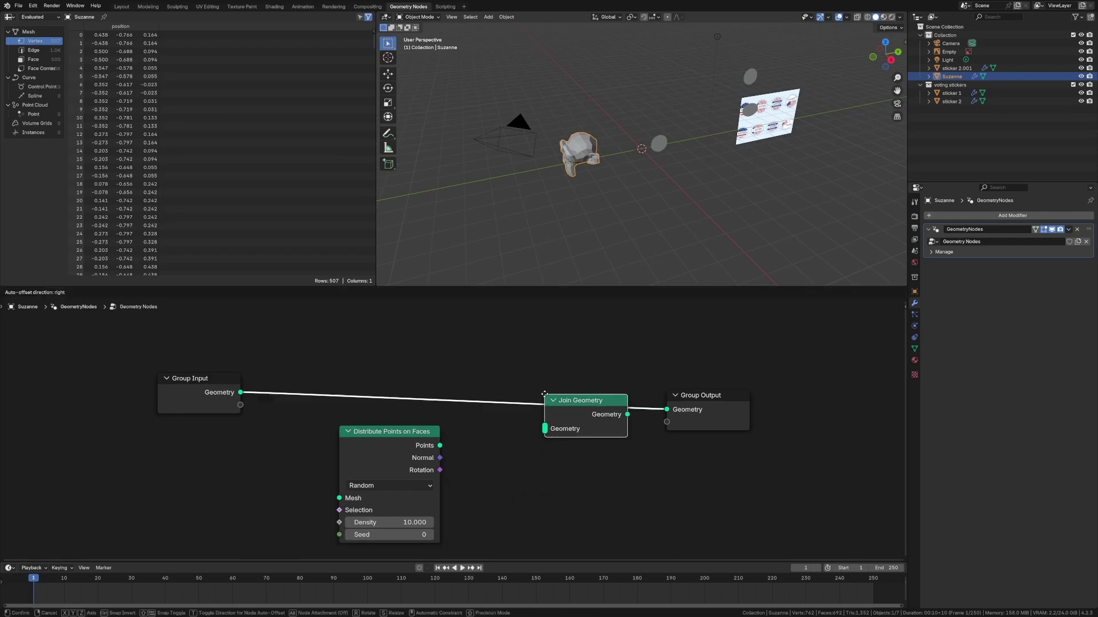
{"action": "left_click", "coordinate": [545, 396]}
{"action": "left_click_drag", "start_coordinate": [240, 392], "coordinate": [339, 498]}
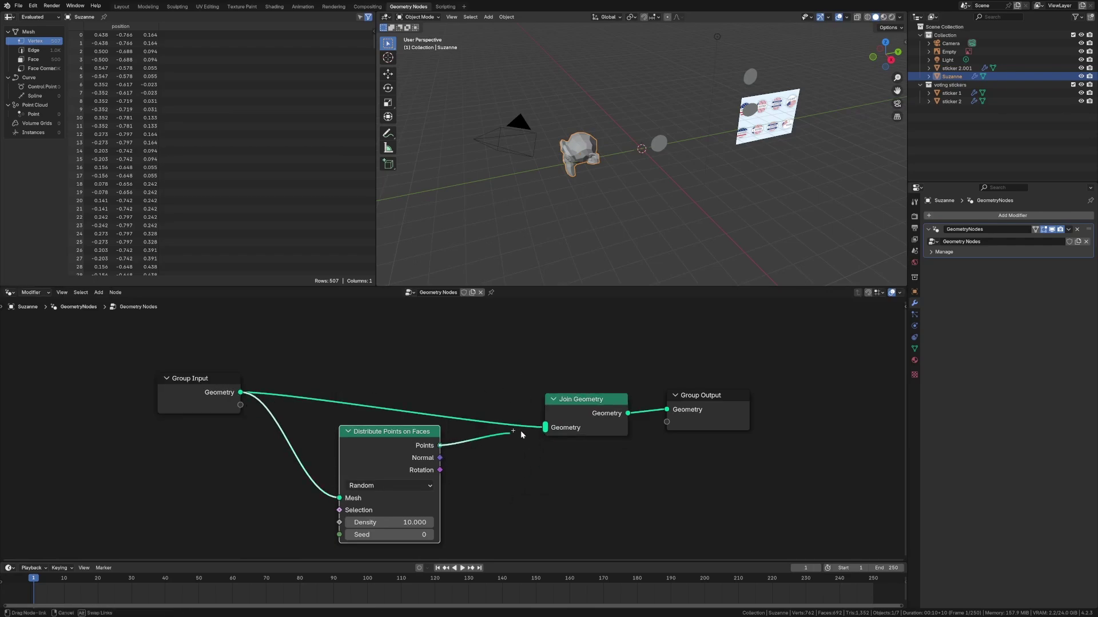
{"action": "left_click_drag", "start_coordinate": [525, 434], "coordinate": [542, 428]}
Bring the voting stickers collection into the node tree as a Collection Info node and rearrange the nodes around it
{"action": "left_click_drag", "start_coordinate": [950, 85], "coordinate": [163, 475]}
{"action": "middle_click_drag", "start_coordinate": [257, 465], "coordinate": [277, 397]}
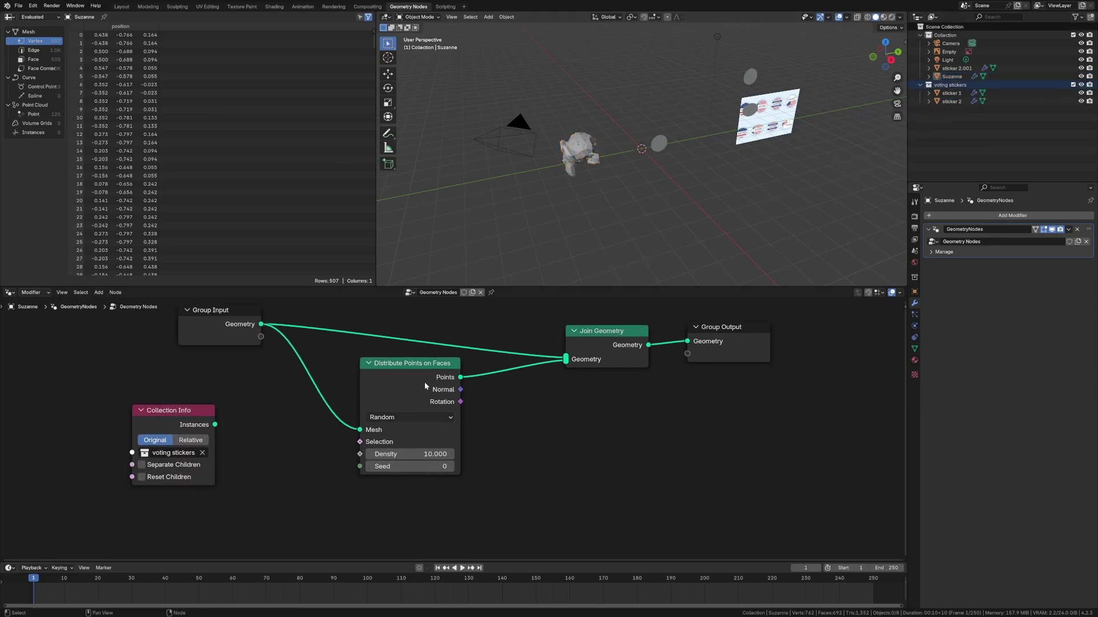
{"action": "left_click_drag", "start_coordinate": [424, 387], "coordinate": [362, 410]}
{"action": "left_click_drag", "start_coordinate": [595, 357], "coordinate": [599, 339]}
{"action": "left_click_drag", "start_coordinate": [706, 349], "coordinate": [747, 325]}
{"action": "left_click_drag", "start_coordinate": [637, 342], "coordinate": [675, 340]}
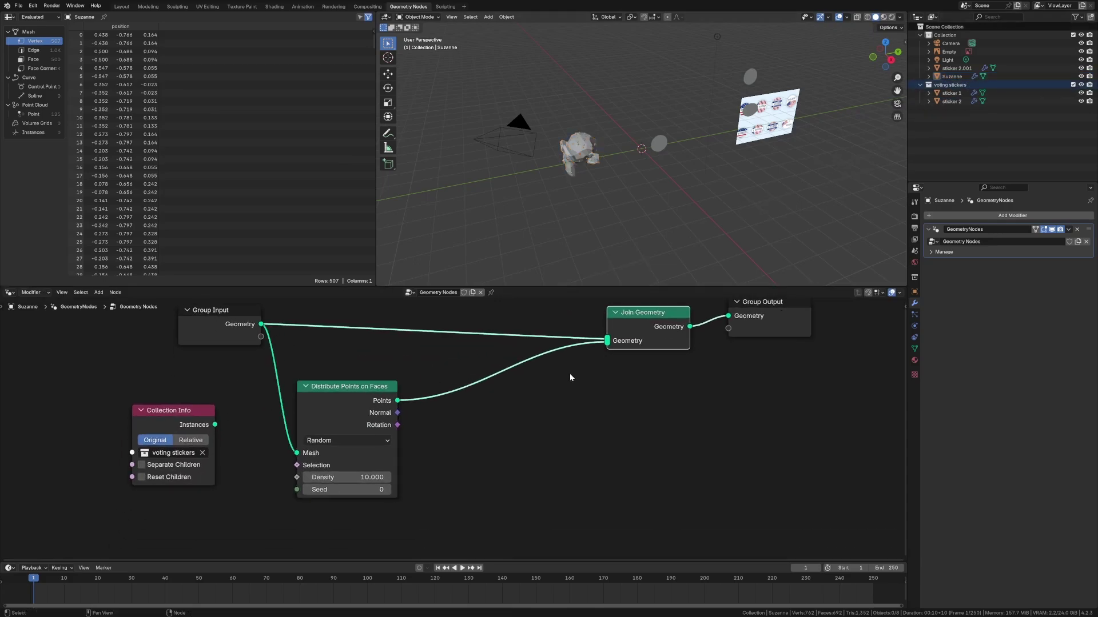
{"action": "scroll", "coordinate": [566, 379], "scroll_direction": "down", "scroll_amount": 1}
{"action": "left_click_drag", "start_coordinate": [281, 340], "coordinate": [250, 334]}
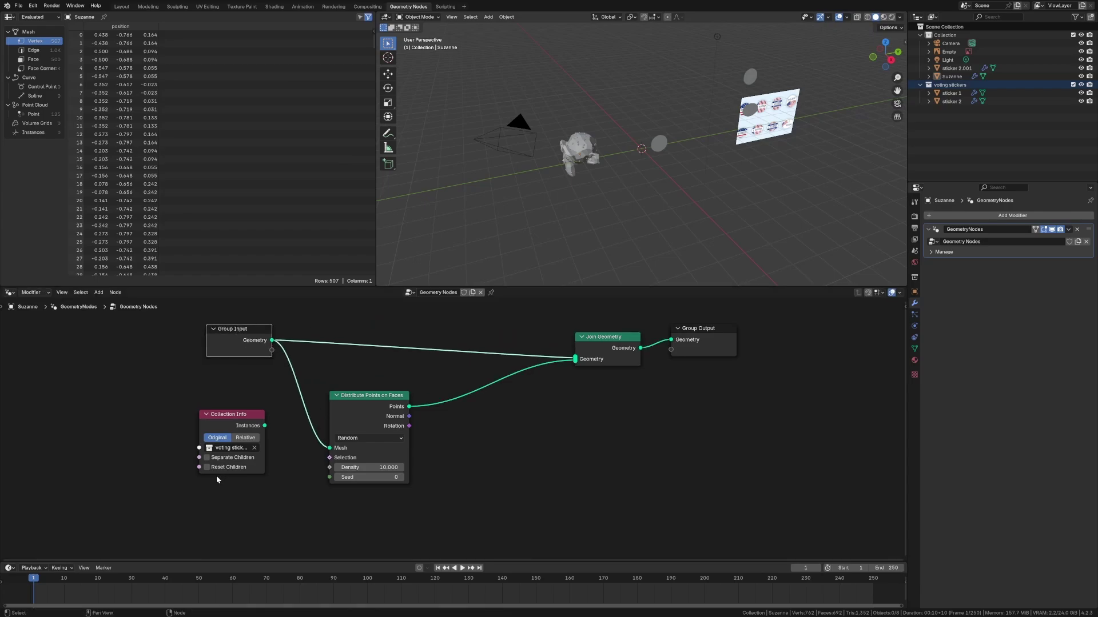
Enable Separate Children on the Collection Info node, keep its transform space Original, and spread the nodes further apart
{"action": "left_click", "coordinate": [241, 438]}
{"action": "left_click_drag", "start_coordinate": [247, 337], "coordinate": [197, 328]}
{"action": "left_click_drag", "start_coordinate": [646, 337], "coordinate": [607, 325]}
{"action": "left_click_drag", "start_coordinate": [692, 329], "coordinate": [736, 328]}
{"action": "left_click_drag", "start_coordinate": [351, 421], "coordinate": [337, 434]}
{"action": "left_click_drag", "start_coordinate": [240, 424], "coordinate": [222, 423]}
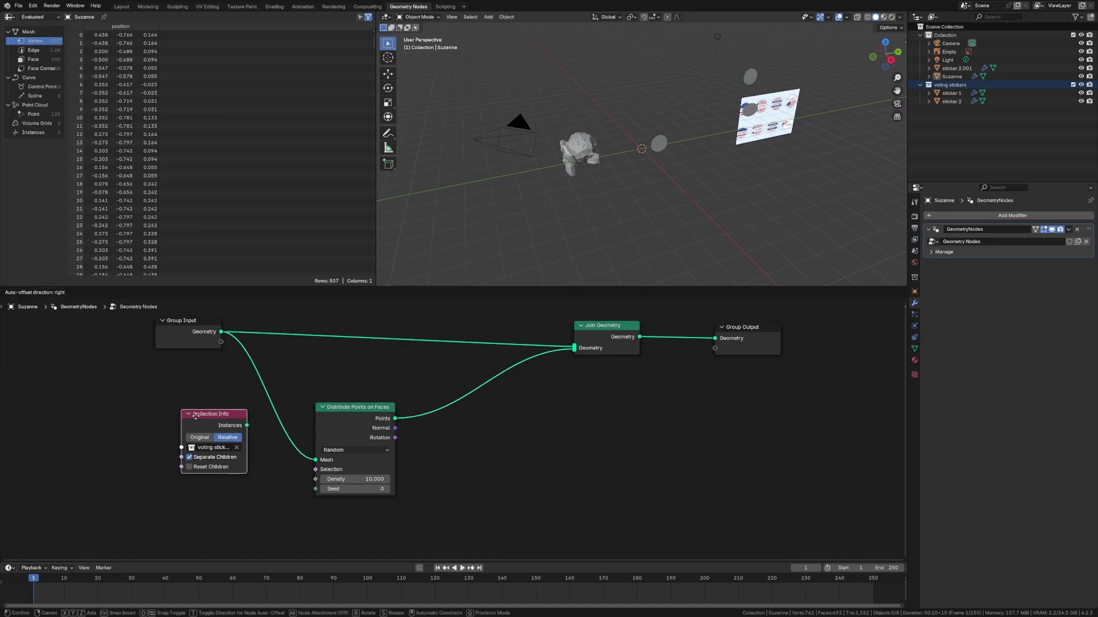
{"action": "left_click", "coordinate": [202, 438]}
Insert an Instance on Points node between Distribute Points on Faces and Join Geometry, making room by shifting the output nodes
{"action": "left_click_drag", "start_coordinate": [607, 337], "coordinate": [625, 320]}
{"action": "left_click_drag", "start_coordinate": [739, 356], "coordinate": [765, 347]}
{"action": "key", "text": "shift+a"}
{"action": "type", "text": "instance"}
{"action": "key", "text": "Return"}
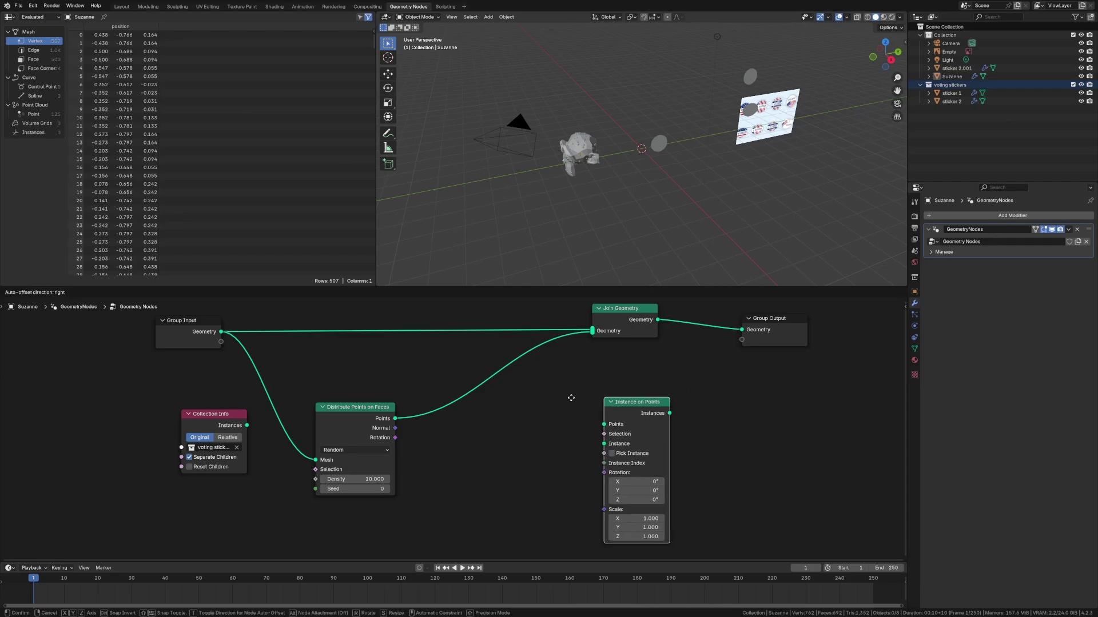
{"action": "left_click", "coordinate": [474, 386]}
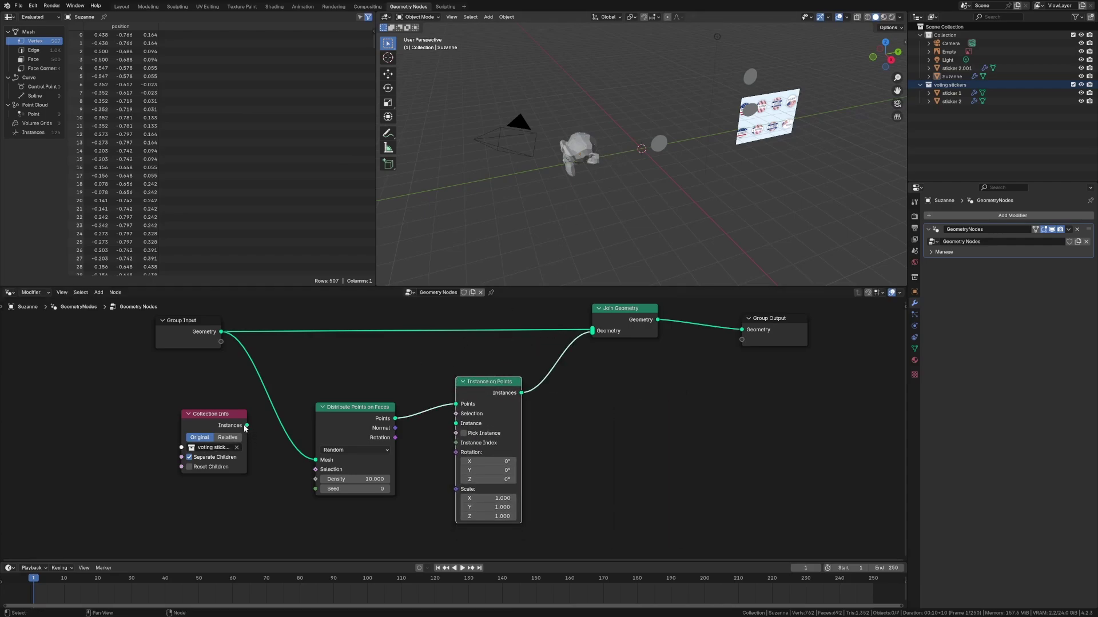
Feed Collection Info into the Instance input of Instance on Points, with Reset Children enabled and the transform space Original
{"action": "left_click_drag", "start_coordinate": [246, 425], "coordinate": [455, 424]}
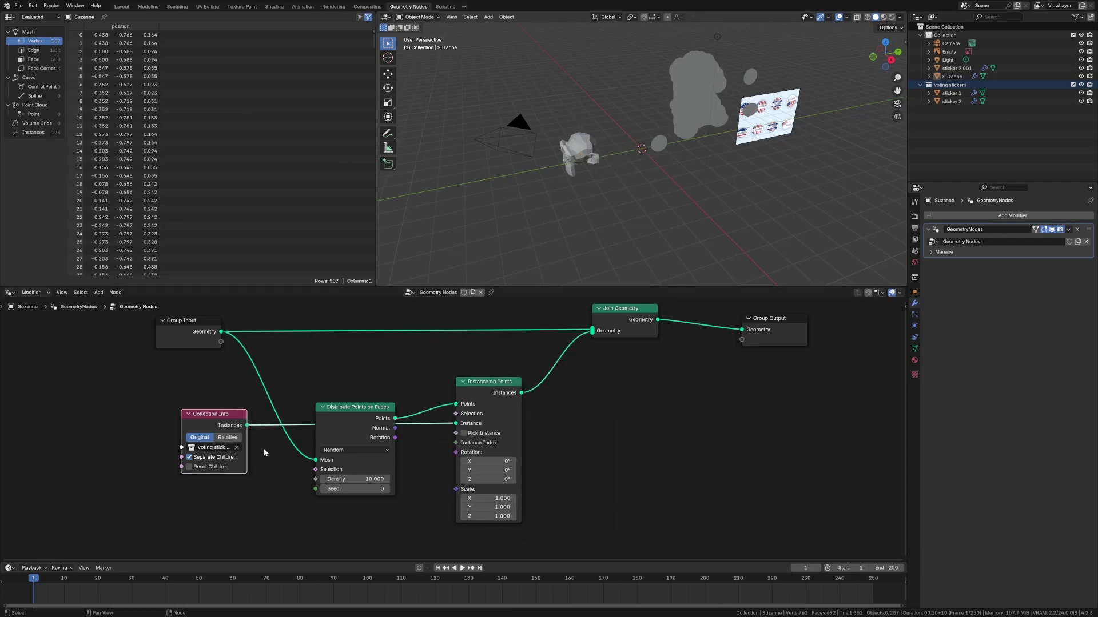
{"action": "left_click", "coordinate": [227, 437]}
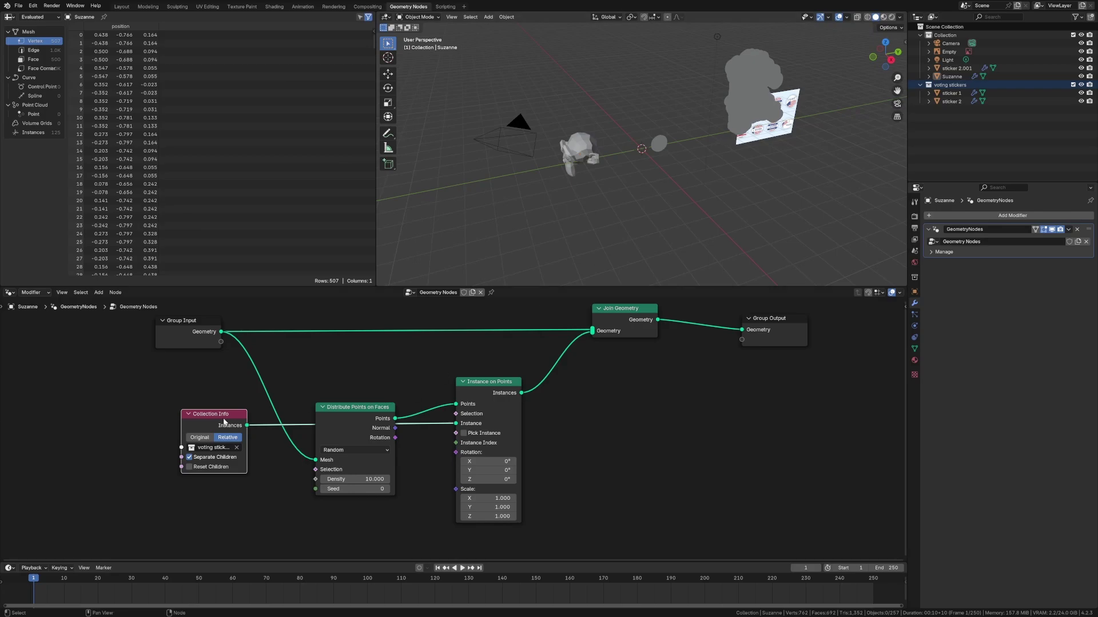
{"action": "left_click_drag", "start_coordinate": [221, 416], "coordinate": [412, 468]}
{"action": "left_click", "coordinate": [290, 534]}
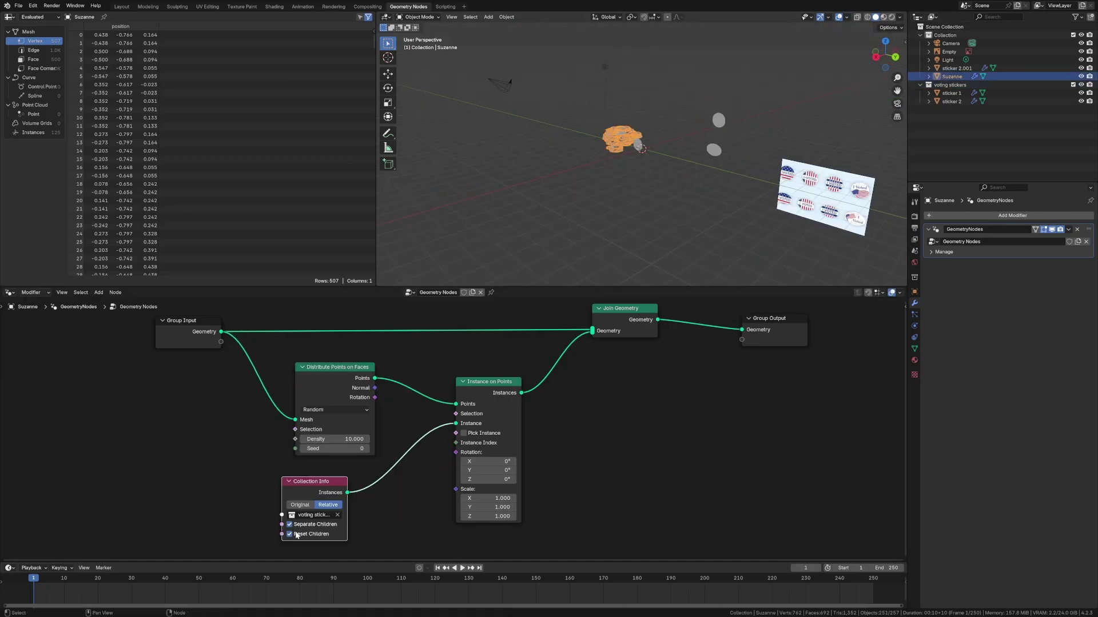
{"action": "middle_click_drag", "start_coordinate": [595, 158], "coordinate": [614, 169]}
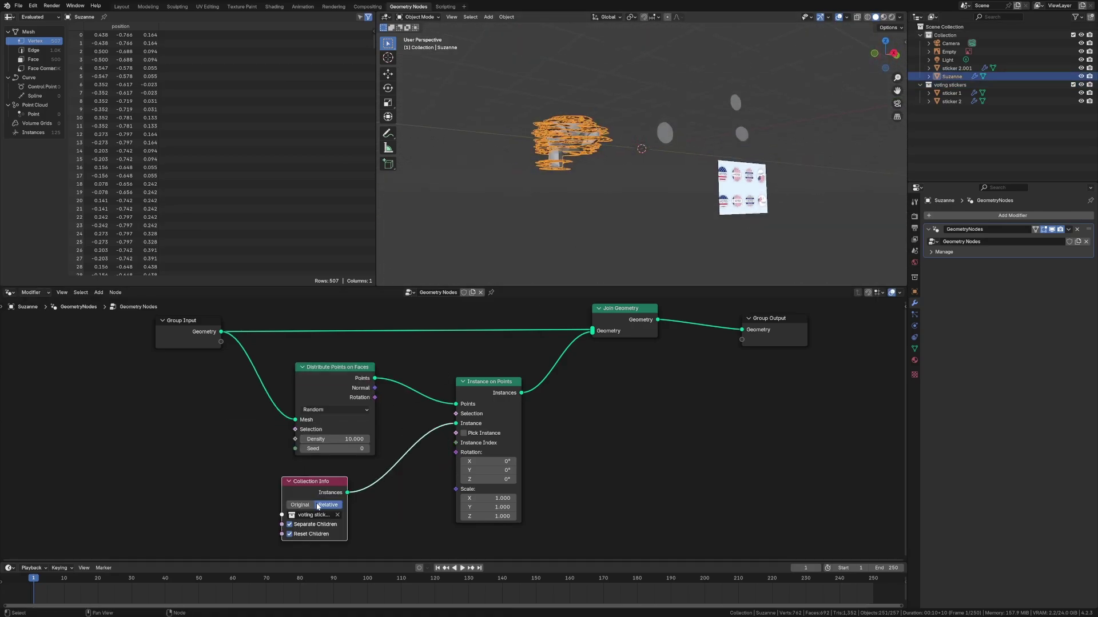
{"action": "left_click", "coordinate": [299, 504]}
{"action": "middle_click_drag", "start_coordinate": [576, 175], "coordinate": [594, 224]}
{"action": "left_click", "coordinate": [594, 225]}
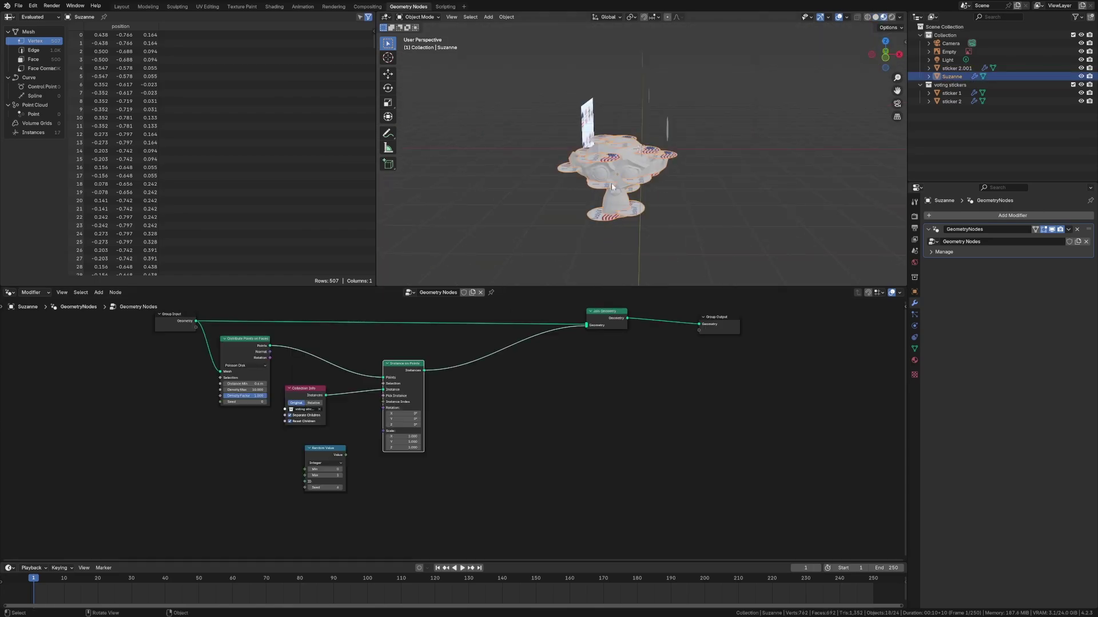
Reposition the Collection Info and Random Value nodes and connect the random integer to the Instance Index of Instance on Points
{"action": "middle_click_drag", "start_coordinate": [625, 179], "coordinate": [640, 203]}
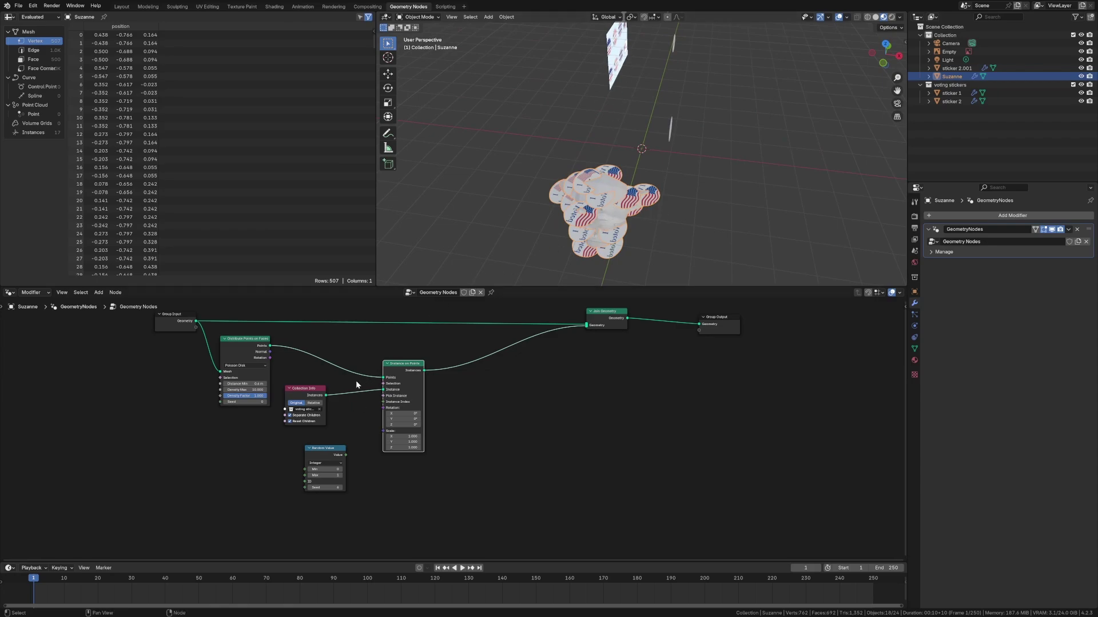
{"action": "left_click_drag", "start_coordinate": [303, 422], "coordinate": [310, 419]}
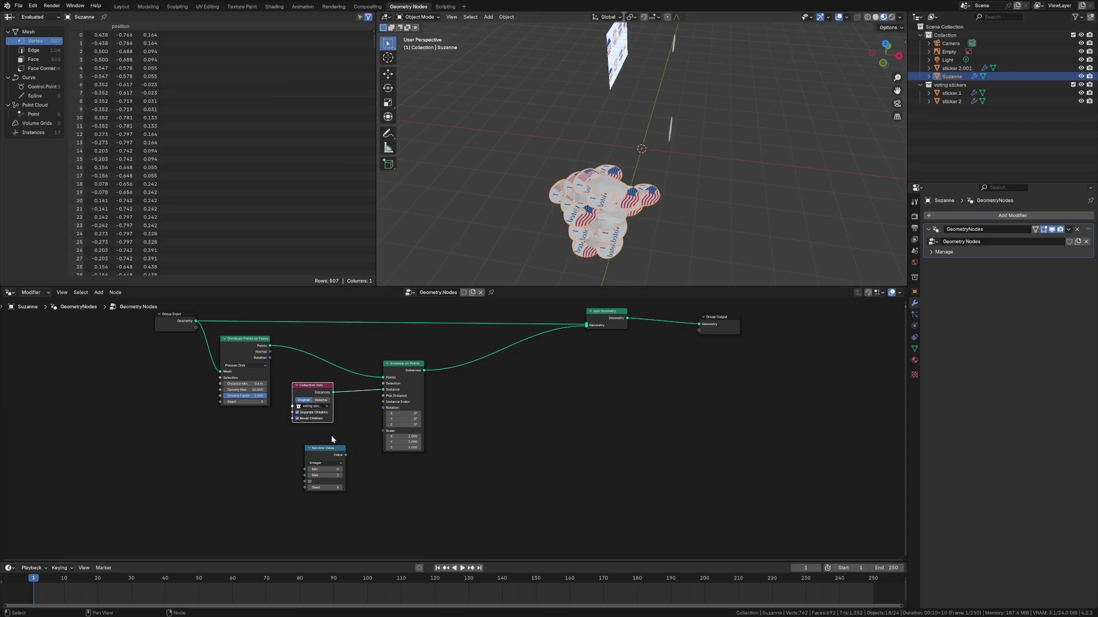
{"action": "left_click_drag", "start_coordinate": [333, 450], "coordinate": [372, 478]}
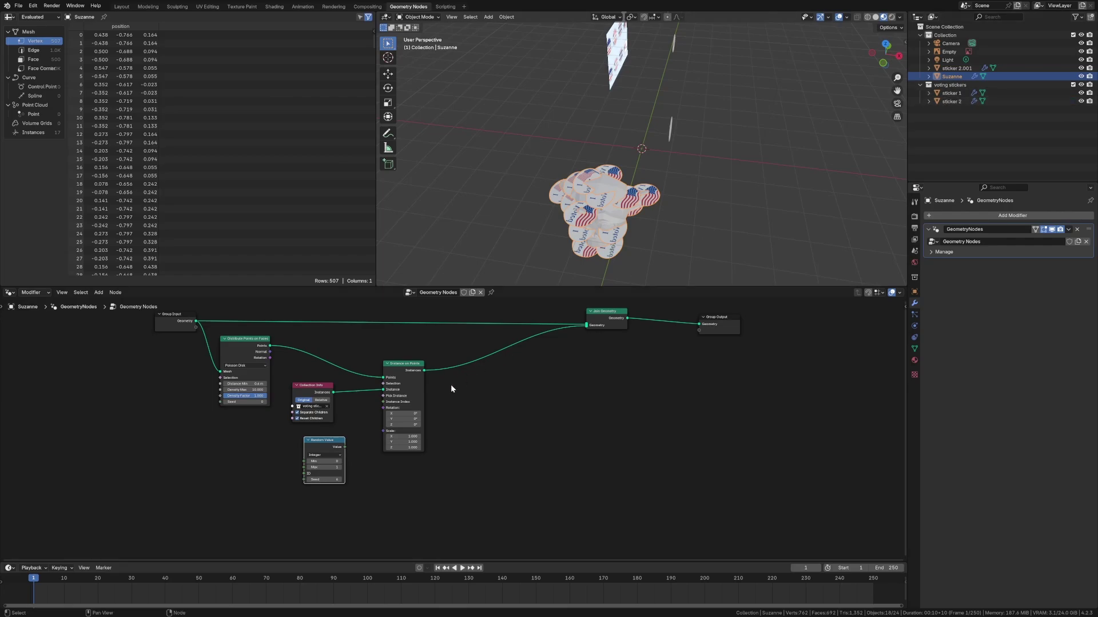
{"action": "left_click_drag", "start_coordinate": [338, 439], "coordinate": [383, 402]}
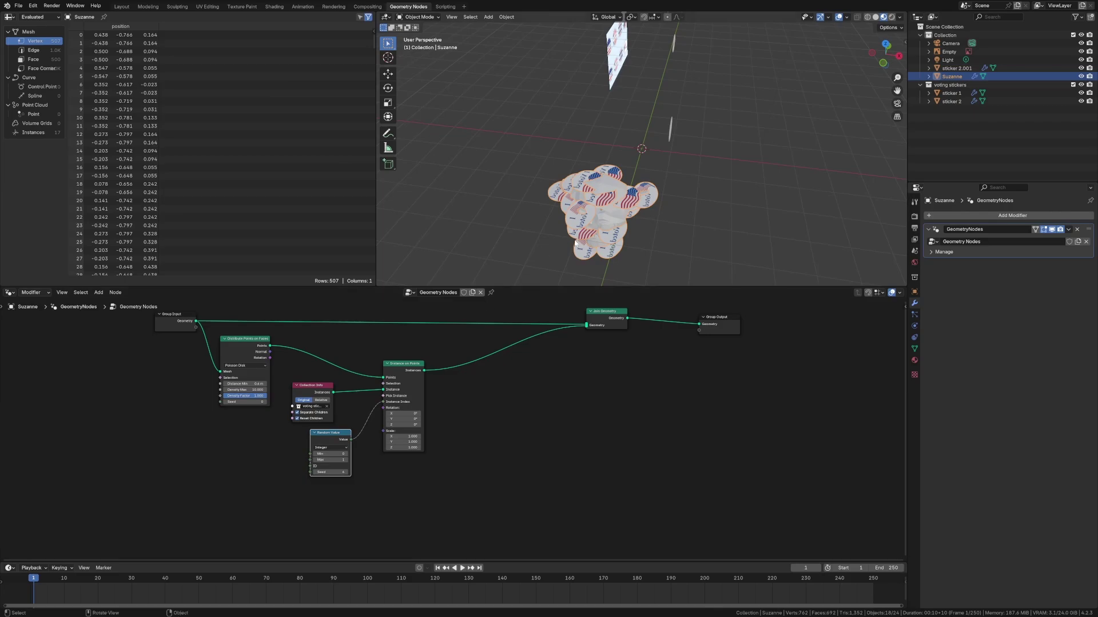
Try other Min and Max values on the Random Value node and return the range to Min 0 and Max 1
{"action": "middle_click_drag", "start_coordinate": [686, 189], "coordinate": [696, 158]}
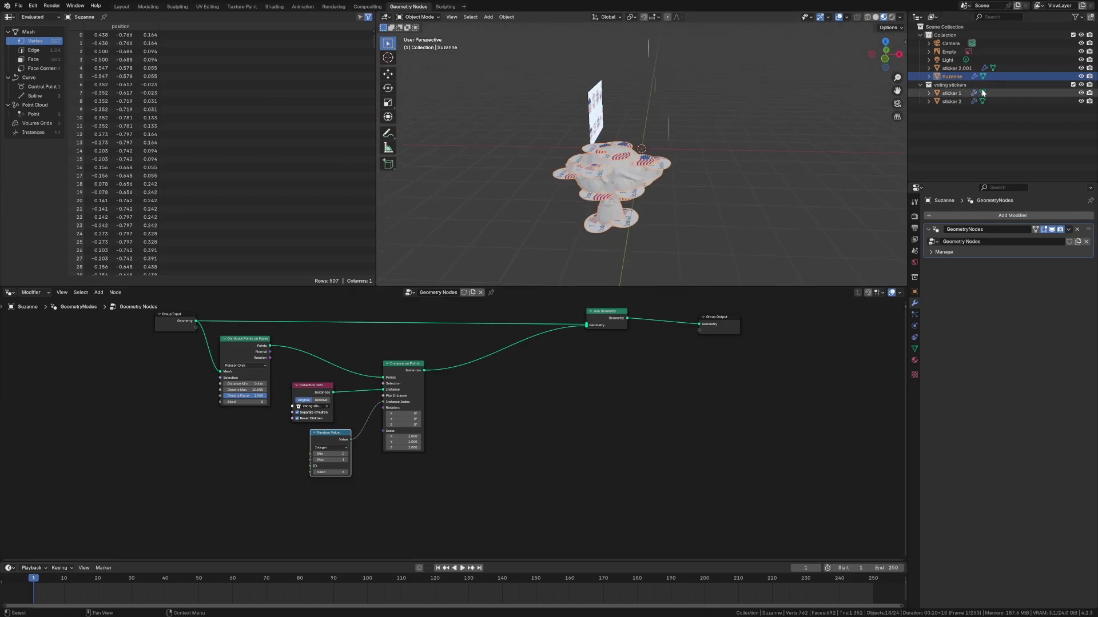
{"action": "left_click", "coordinate": [314, 460]}
{"action": "middle_click_drag", "start_coordinate": [572, 200], "coordinate": [557, 228]}
{"action": "left_click", "coordinate": [345, 455]}
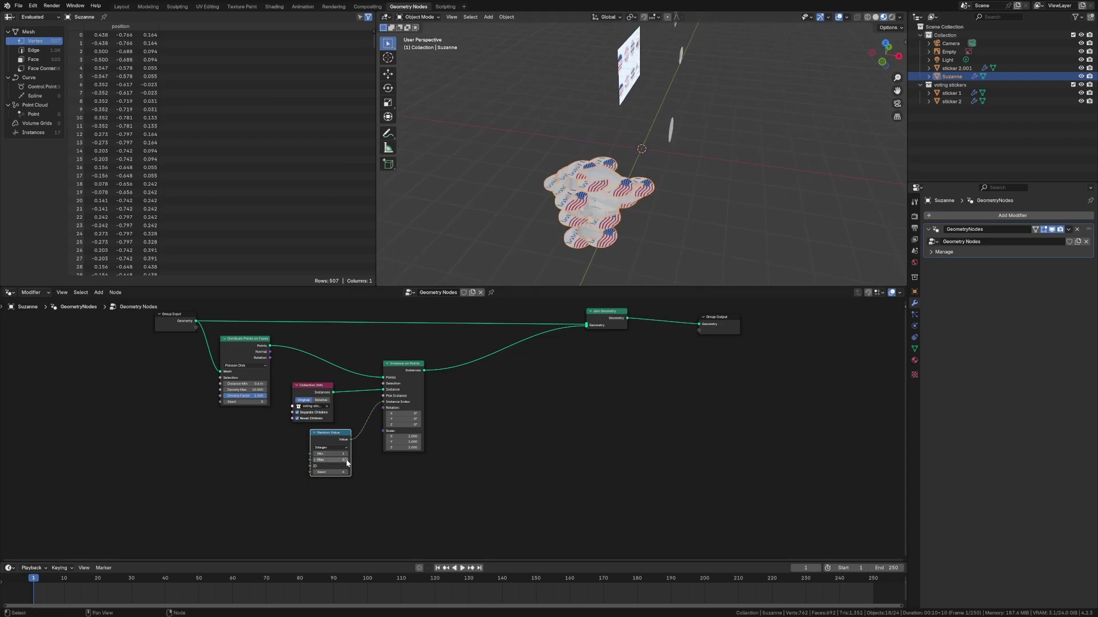
{"action": "left_click", "coordinate": [345, 460]}
{"action": "middle_click_drag", "start_coordinate": [620, 249], "coordinate": [601, 212]}
{"action": "left_click", "coordinate": [314, 454]}
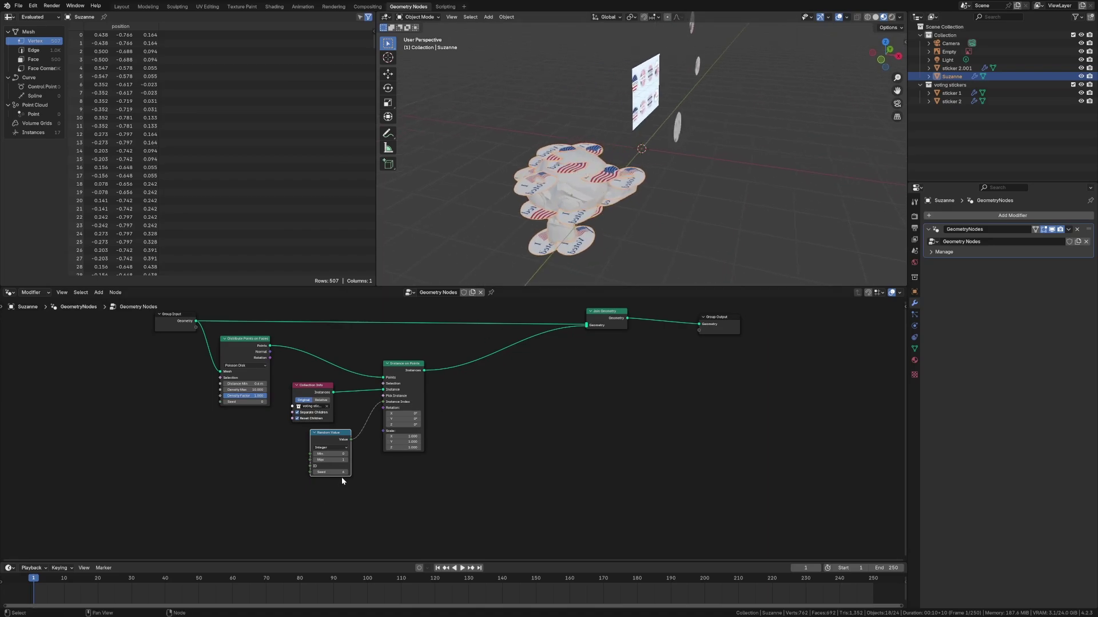
Set the Random Value node's Seed to 1
{"action": "left_click_drag", "start_coordinate": [342, 472], "coordinate": [334, 473]}
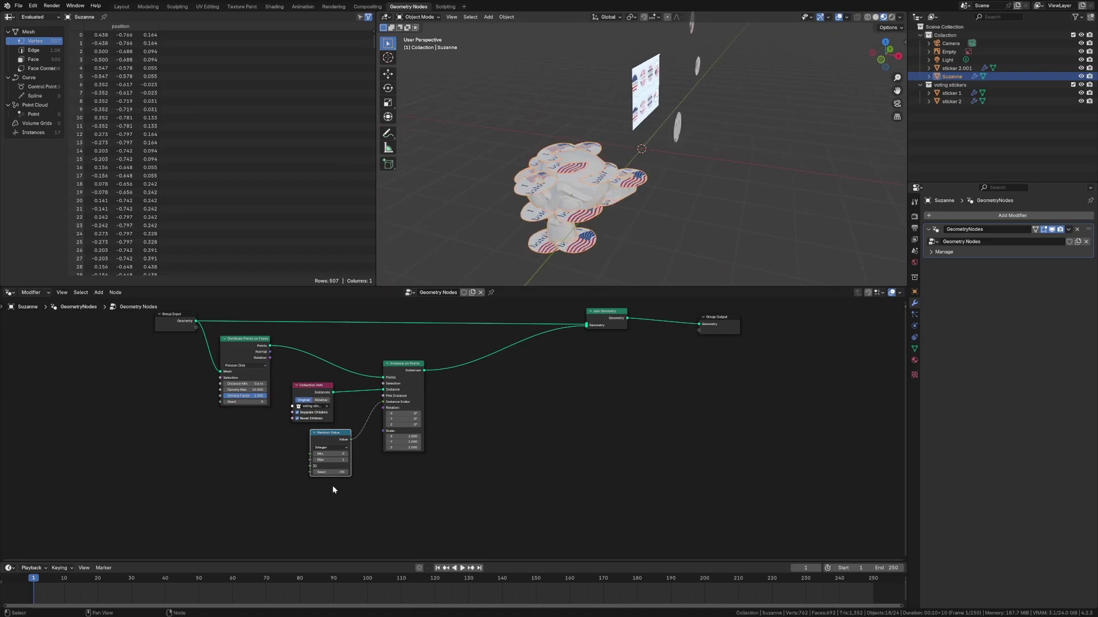
{"action": "left_click", "coordinate": [331, 472]}
{"action": "key", "text": "Return"}
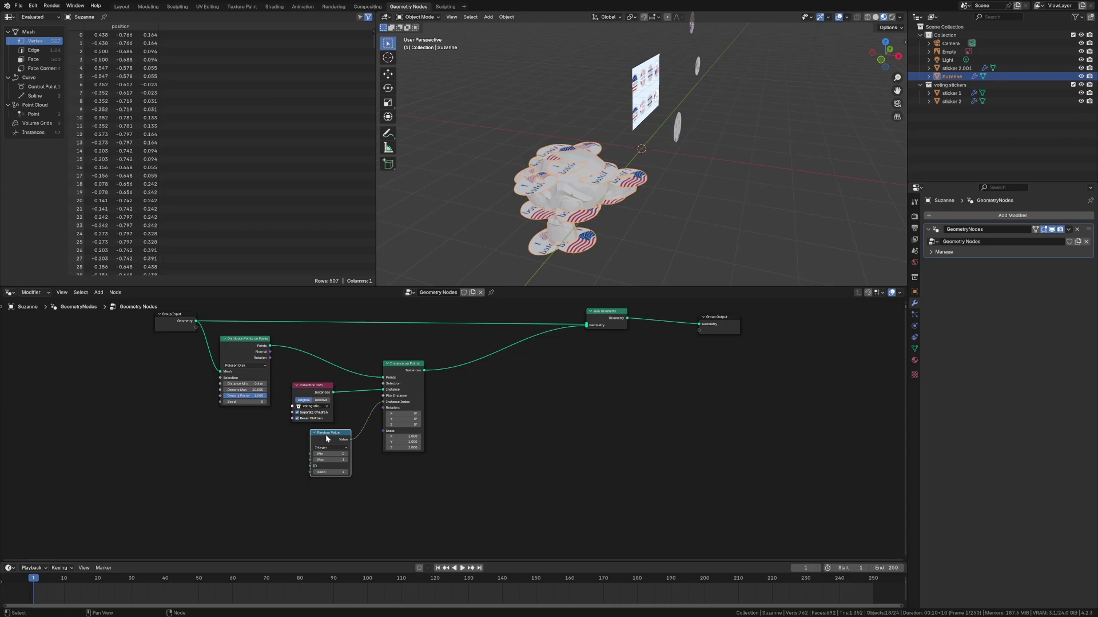
Reposition the Random Value and Collection Info nodes, then cut and reconnect the random integer's link to Instance Index
{"action": "left_click_drag", "start_coordinate": [309, 438], "coordinate": [289, 453]}
{"action": "left_click_drag", "start_coordinate": [325, 387], "coordinate": [334, 381]}
{"action": "left_click_drag", "start_coordinate": [414, 373], "coordinate": [415, 372]}
{"action": "right_click_drag", "start_coordinate": [363, 409], "coordinate": [378, 421], "text": "ctrl"}
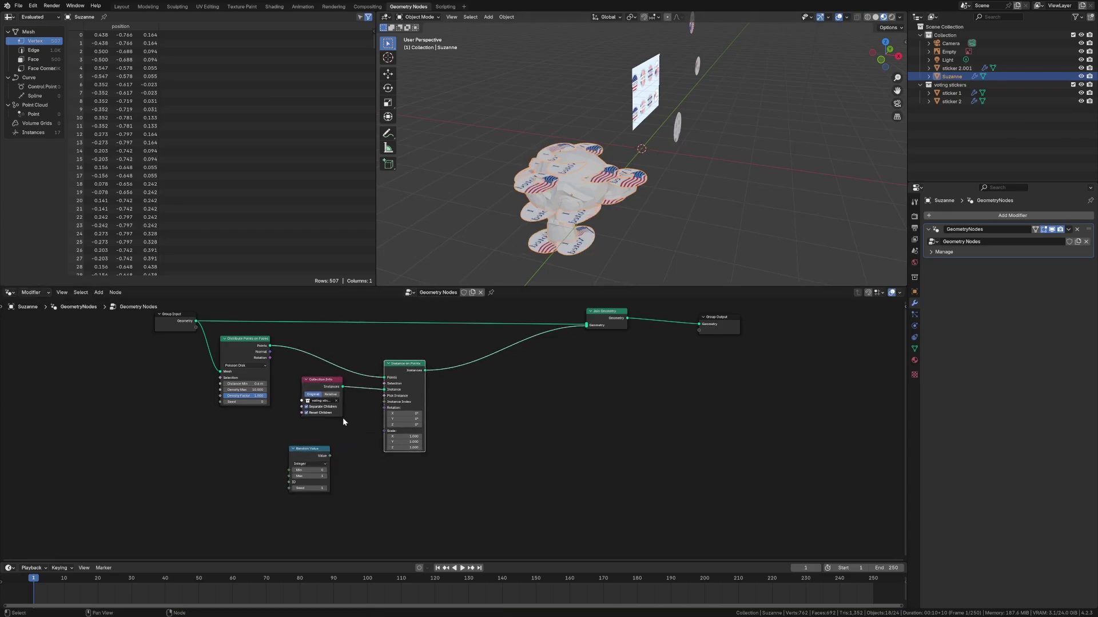
{"action": "mouse_move", "coordinate": [330, 456]}
{"action": "left_mouse_down"}
{"action": "mouse_move", "coordinate": [383, 402]}
{"action": "mouse_move", "coordinate": [333, 438]}
{"action": "left_mouse_up"}
Spread the Group Input, Join Geometry and Group Output nodes further apart to make room in the node tree
{"action": "left_click_drag", "start_coordinate": [606, 311], "coordinate": [609, 310]}
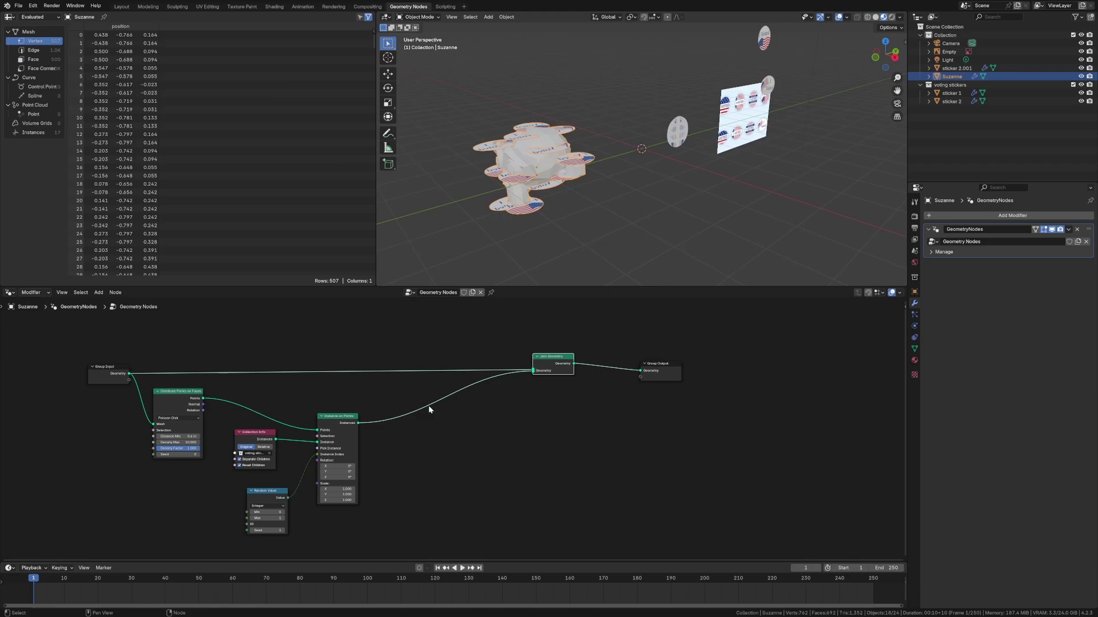
{"action": "left_click_drag", "start_coordinate": [670, 378], "coordinate": [692, 365]}
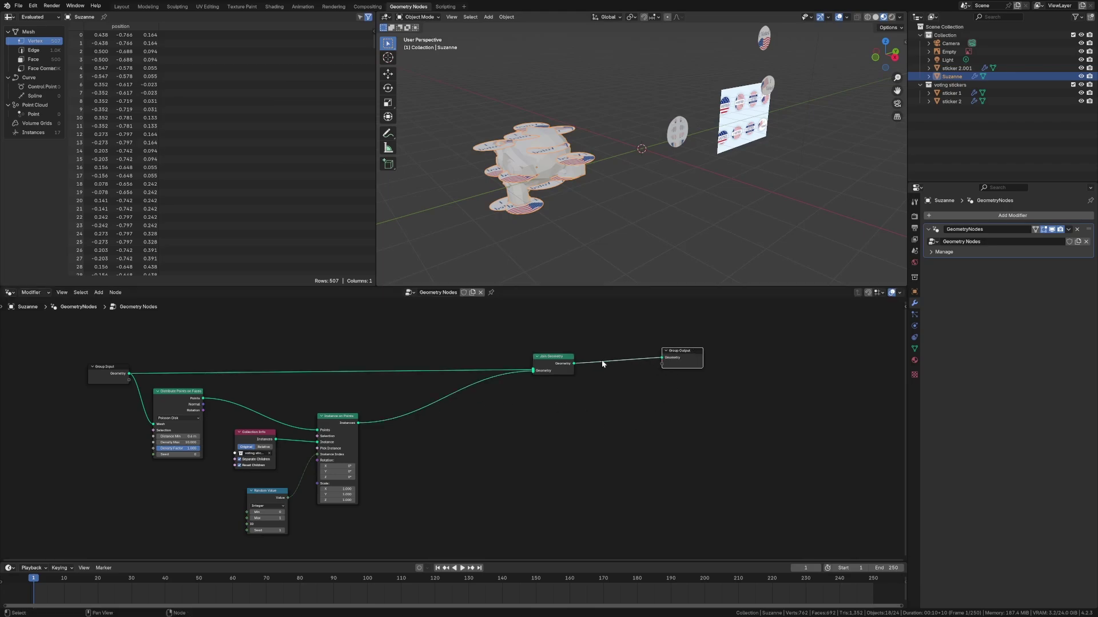
{"action": "left_click_drag", "start_coordinate": [561, 362], "coordinate": [574, 357]}
{"action": "left_click_drag", "start_coordinate": [92, 373], "coordinate": [68, 366]}
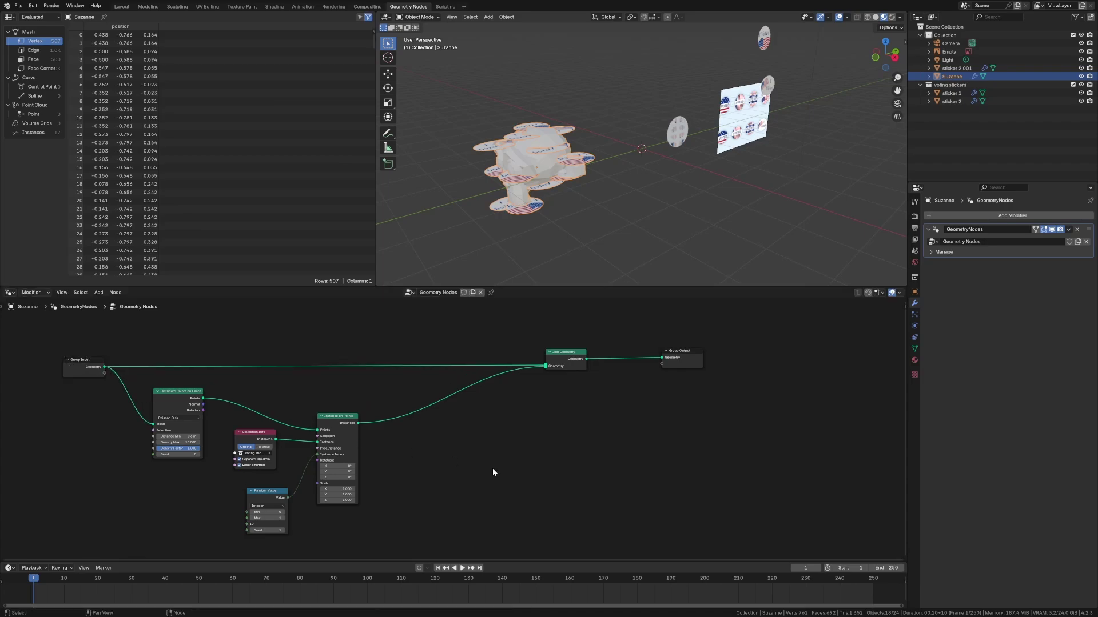
Insert a Set Position node between Instance on Points and Join Geometry, shifting it and the output nodes away to leave space
{"action": "key", "text": "shift+a"}
{"action": "mouse_move", "coordinate": [493, 470]}
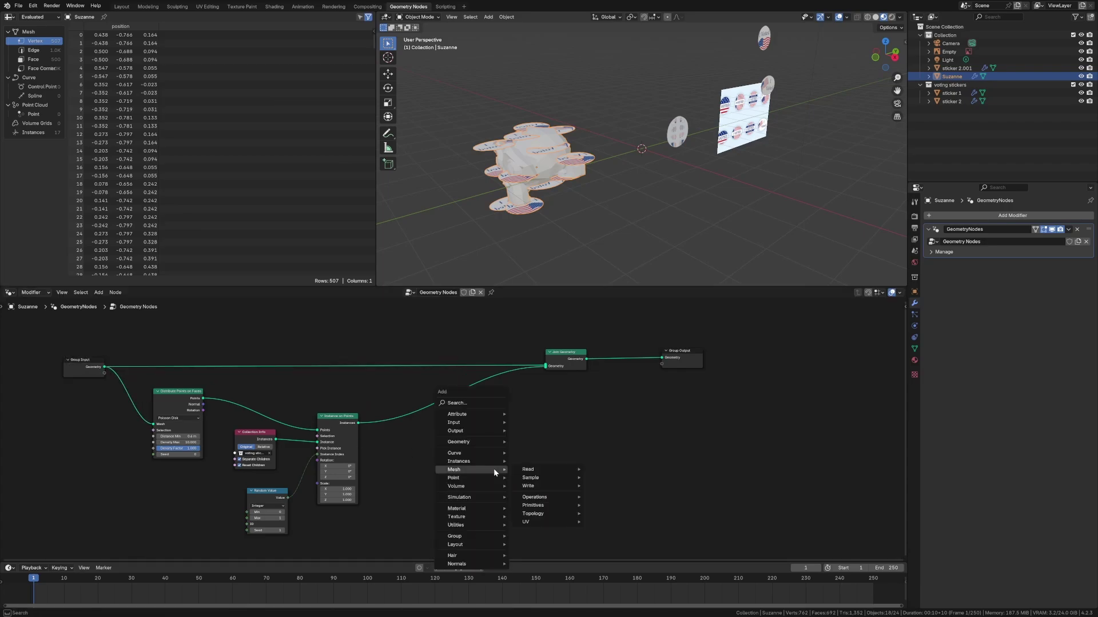
{"action": "type", "text": "set pos"}
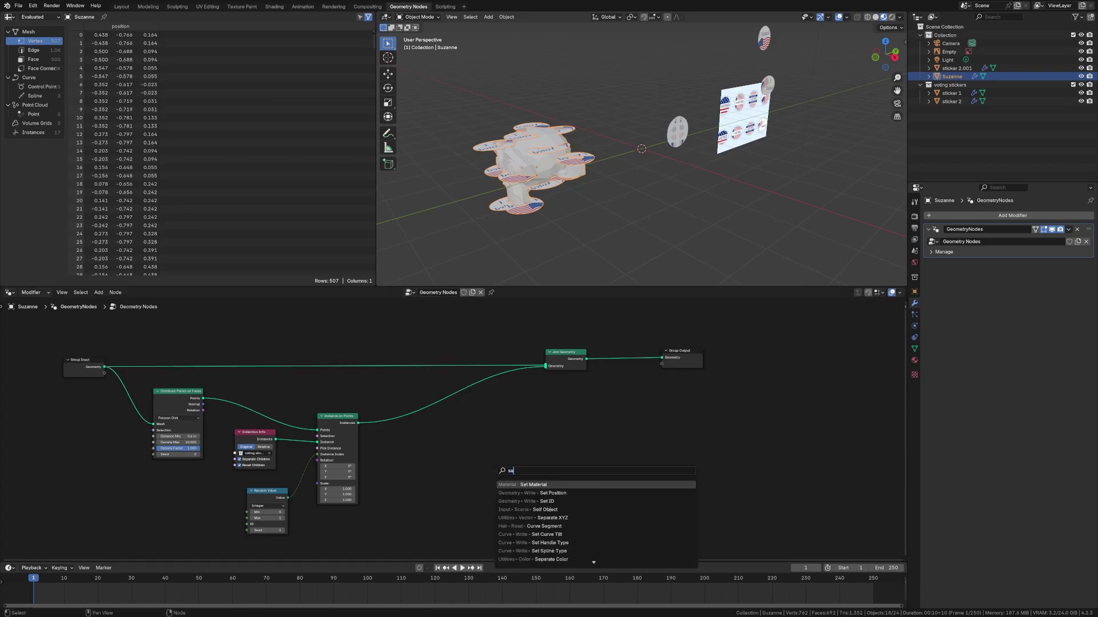
{"action": "key", "text": "Return"}
{"action": "left_click", "coordinate": [440, 395]}
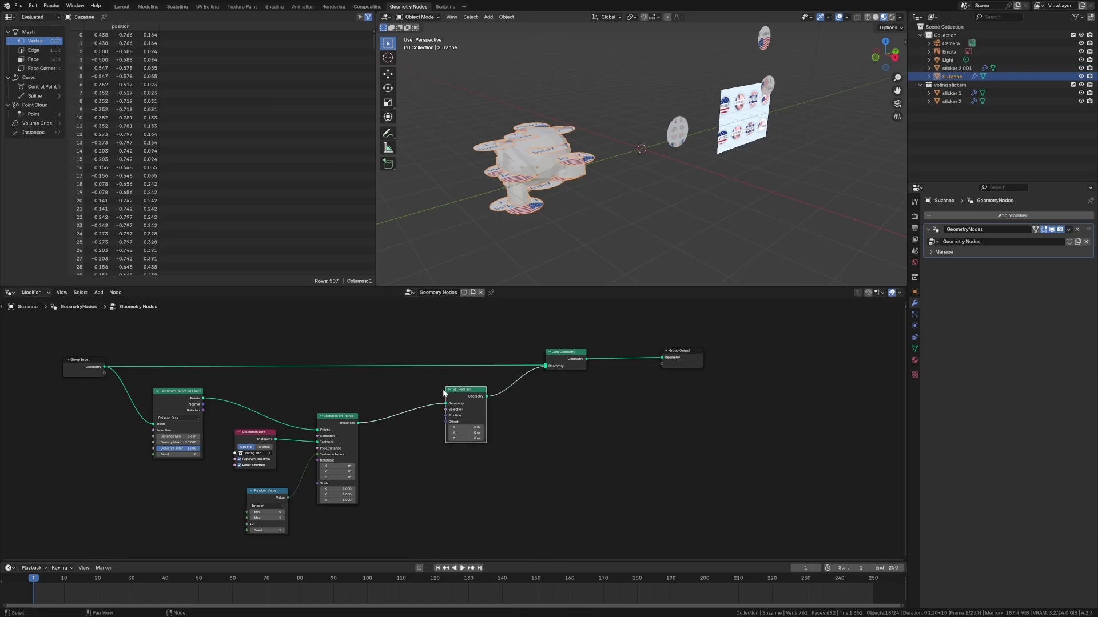
{"action": "left_click_drag", "start_coordinate": [726, 395], "coordinate": [636, 352]}
{"action": "left_click_drag", "start_coordinate": [568, 359], "coordinate": [623, 351]}
{"action": "left_click_drag", "start_coordinate": [471, 397], "coordinate": [530, 398]}
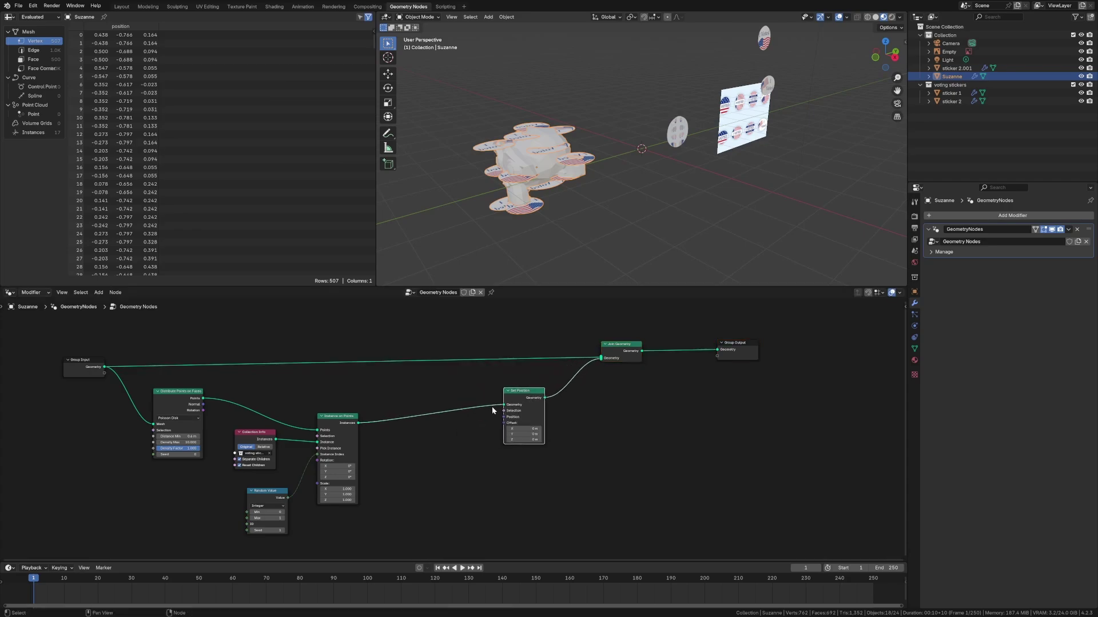
{"action": "left_click", "coordinate": [479, 410]}
{"action": "key", "text": "shift+a"}
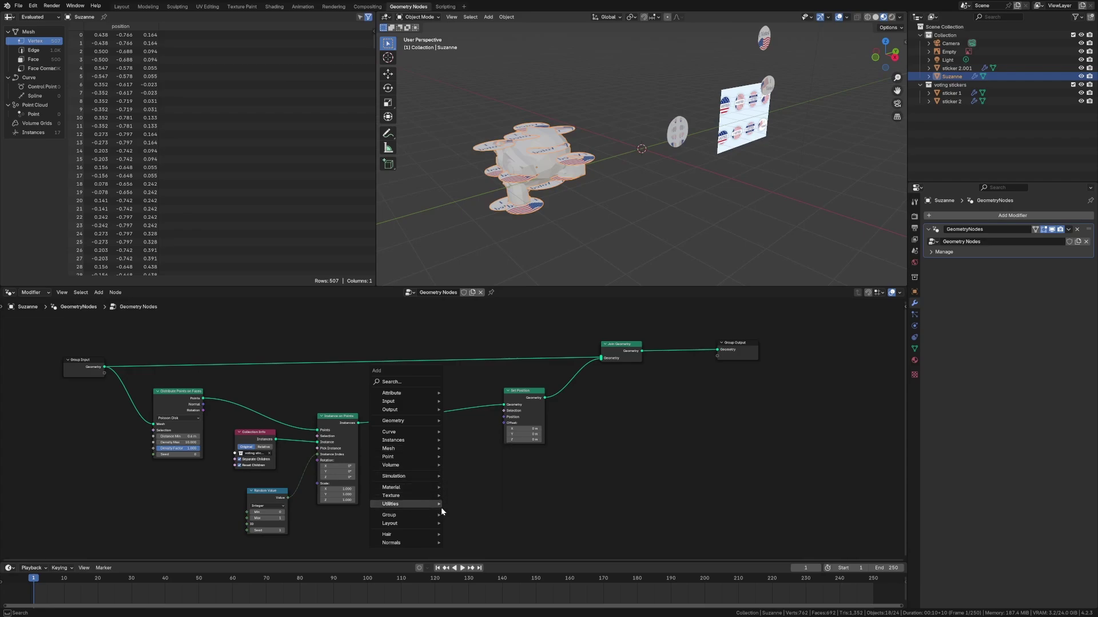
{"action": "left_click", "coordinate": [455, 495]}
{"action": "right_click", "coordinate": [452, 465]}
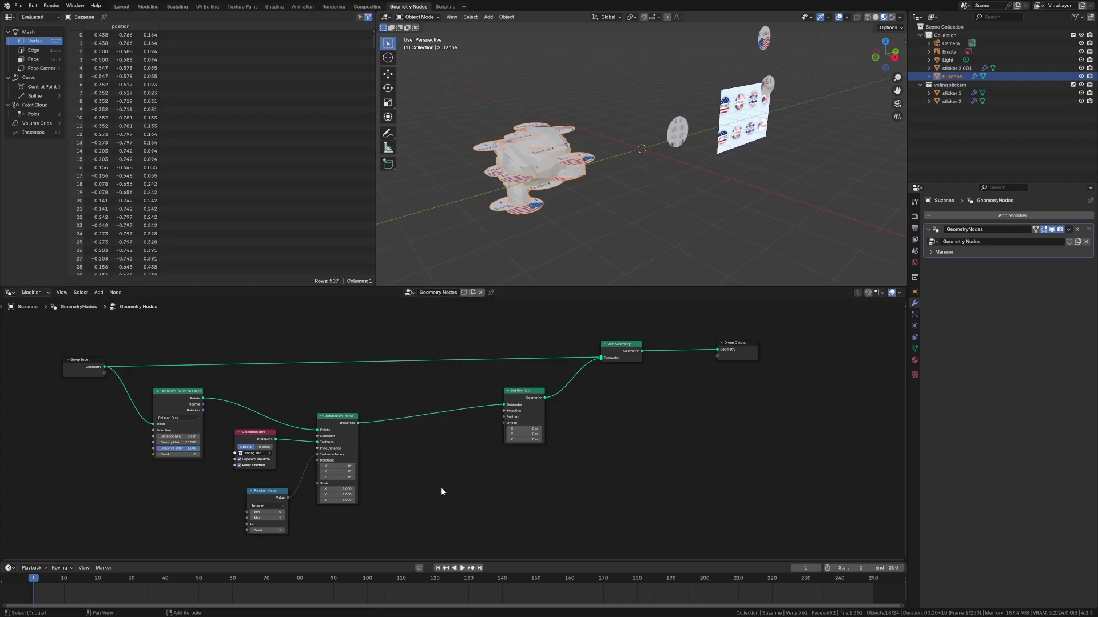
Add an Align Rotation to Vector node driving the instances' Rotation, fed by the Rotation and Normal outputs of Distribute Points on Faces
{"action": "key", "text": "shift+a"}
{"action": "type", "text": "align"}
{"action": "key", "text": "Return"}
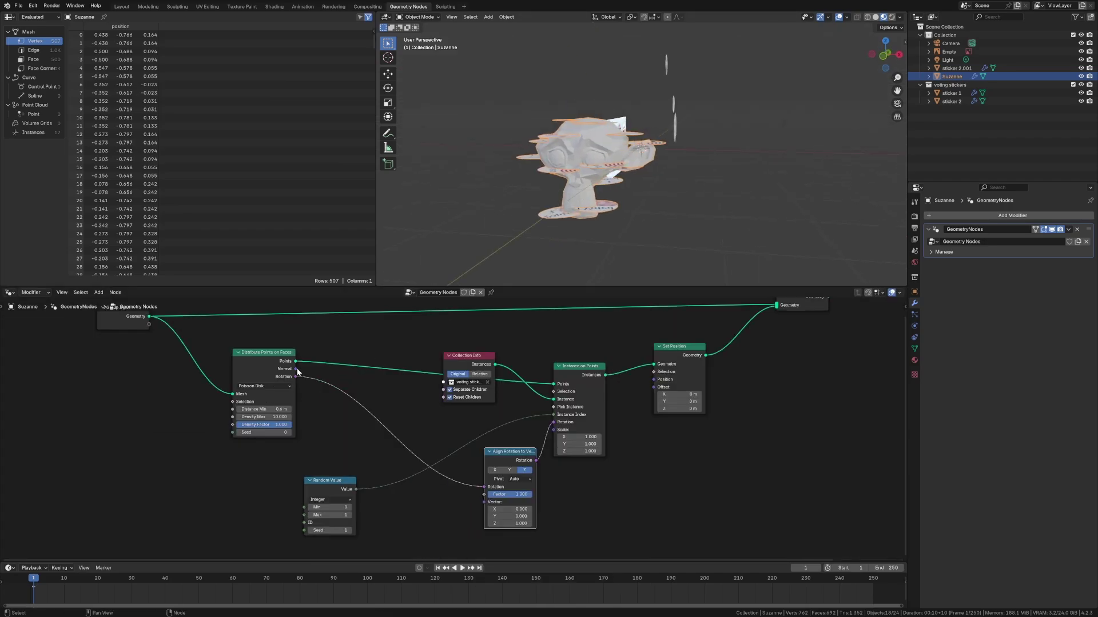
{"action": "left_click_drag", "start_coordinate": [296, 368], "coordinate": [484, 502]}
{"action": "middle_click_drag", "start_coordinate": [542, 245], "coordinate": [538, 200]}
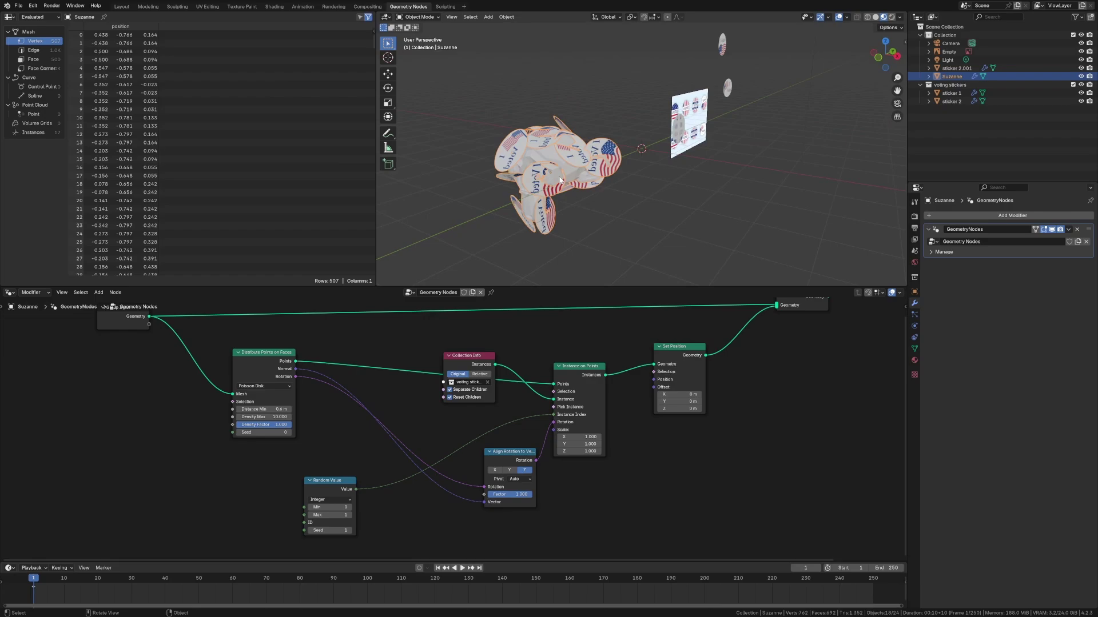
{"action": "middle_click_drag", "start_coordinate": [559, 177], "coordinate": [557, 209]}
Rearrange the Set Position, Instance on Points and Collection Info nodes so their links read clearly
{"action": "left_click_drag", "start_coordinate": [673, 347], "coordinate": [693, 355]}
{"action": "left_click_drag", "start_coordinate": [579, 371], "coordinate": [589, 371]}
{"action": "left_click_drag", "start_coordinate": [465, 357], "coordinate": [450, 362]}
{"action": "middle_click_drag", "start_coordinate": [543, 235], "coordinate": [551, 202]}
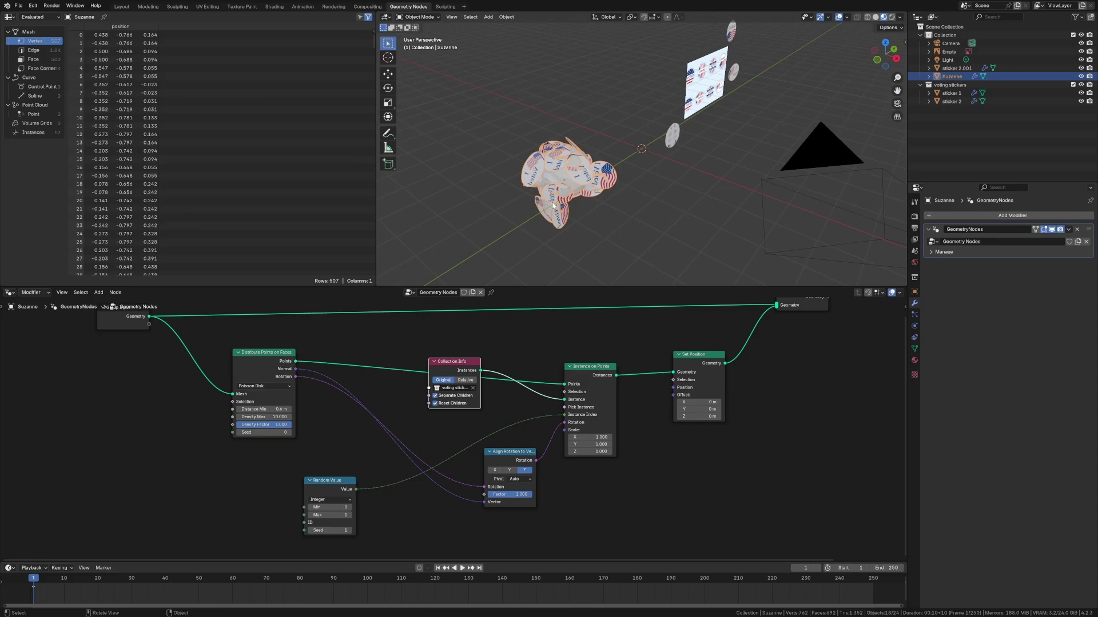
{"action": "left_click_drag", "start_coordinate": [695, 373], "coordinate": [701, 370]}
{"action": "left_click_drag", "start_coordinate": [462, 382], "coordinate": [465, 410]}
Insert a Translate Instances node between Instance on Points and Set Position, moving Set Position aside for it
{"action": "middle_click_drag", "start_coordinate": [687, 421], "coordinate": [536, 431]}
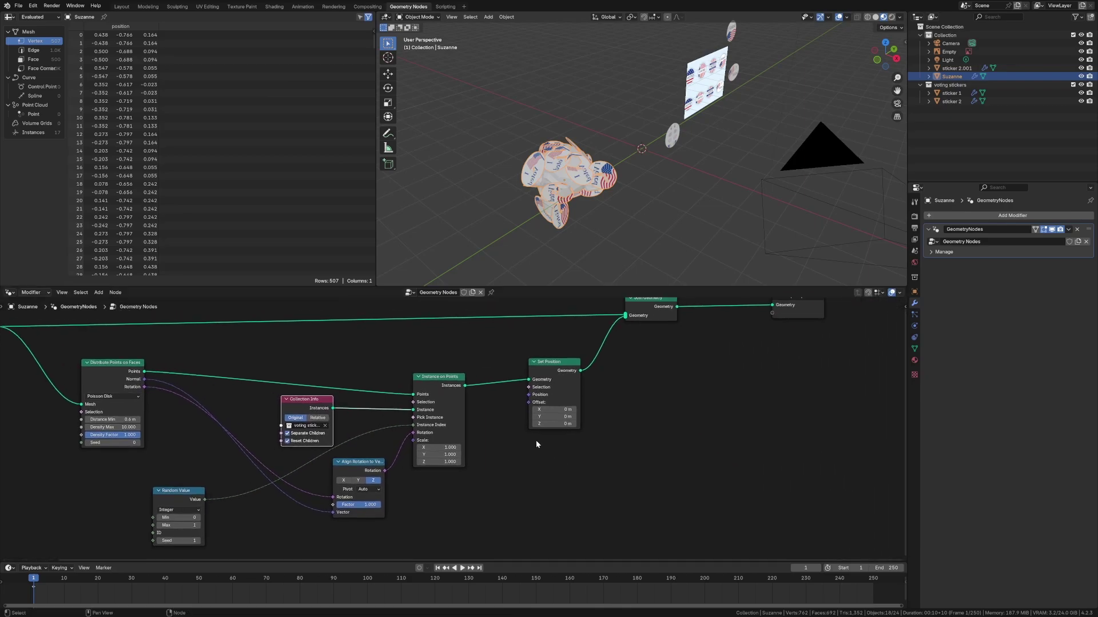
{"action": "left_click_drag", "start_coordinate": [552, 374], "coordinate": [620, 372]}
{"action": "left_click", "coordinate": [543, 425]}
{"action": "key", "text": "shift+a"}
{"action": "type", "text": "translate"}
{"action": "key", "text": "Return"}
{"action": "left_click", "coordinate": [532, 339]}
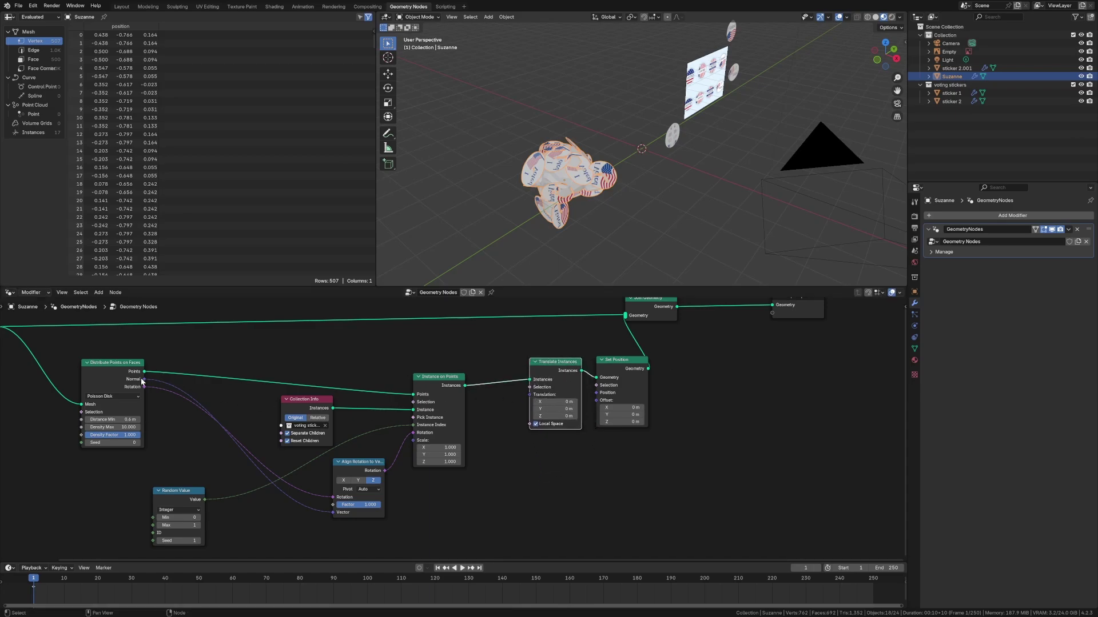
Route the Normal output of Distribute Points on Faces to a reroute point below Translate Instances
{"action": "left_click_drag", "start_coordinate": [143, 379], "coordinate": [501, 502]}
{"action": "type", "text": "re"}
{"action": "key", "text": "Return"}
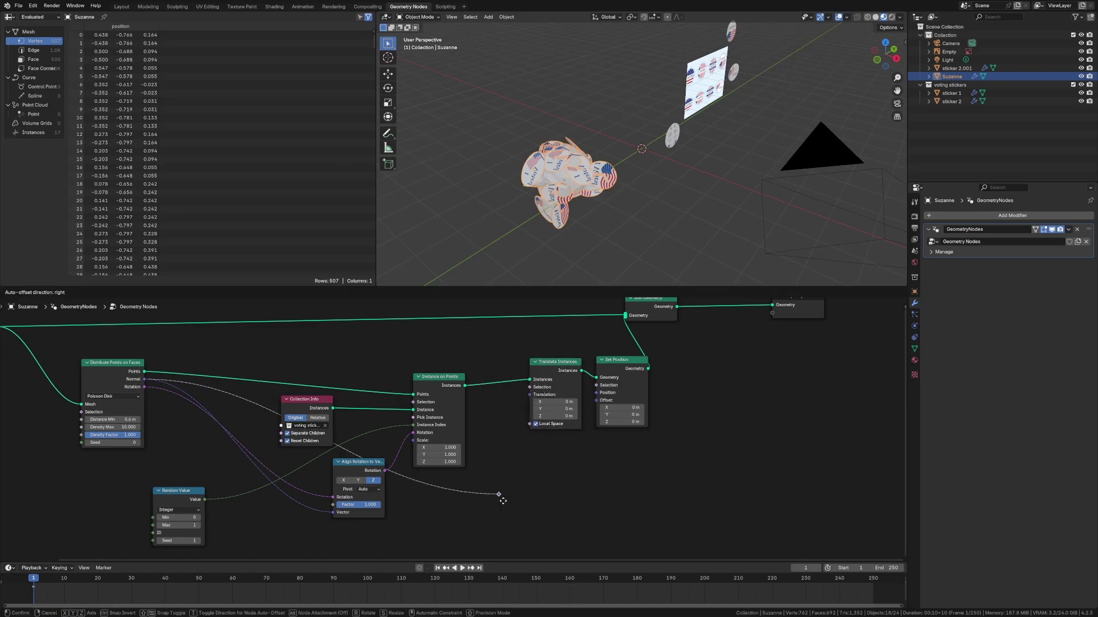
{"action": "left_click", "coordinate": [503, 501]}
Add a Vector Math node fed by the rerouted Normal and set its operation to Scale
{"action": "key", "text": "shift+a"}
{"action": "mouse_move", "coordinate": [550, 512]}
{"action": "type", "text": "vector m"}
{"action": "key", "text": "Return"}
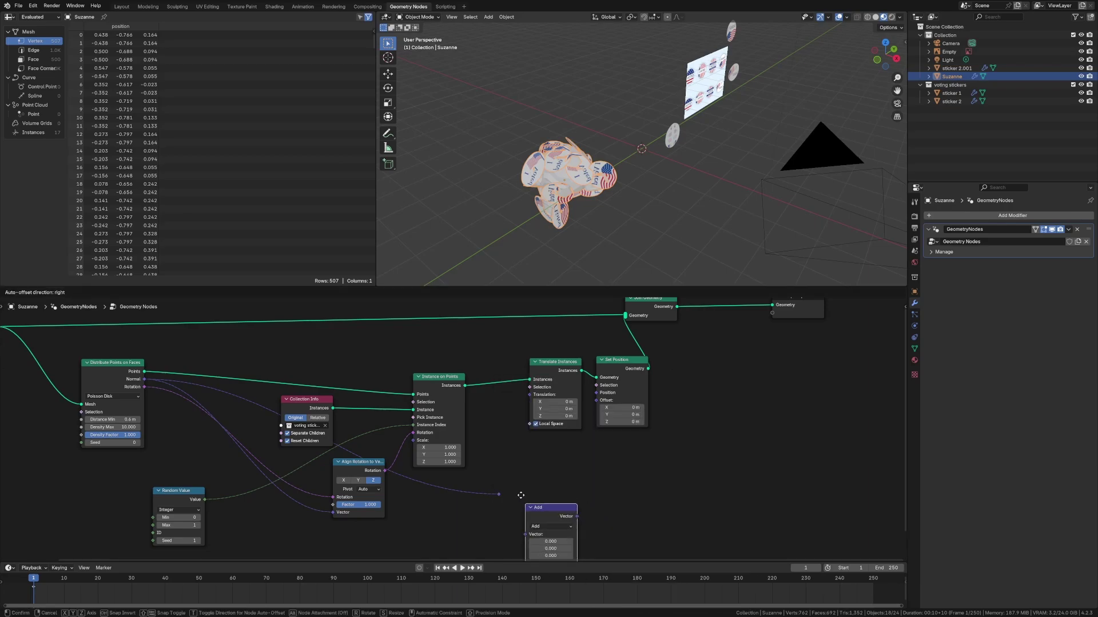
{"action": "left_click", "coordinate": [519, 491]}
{"action": "left_click", "coordinate": [546, 500]}
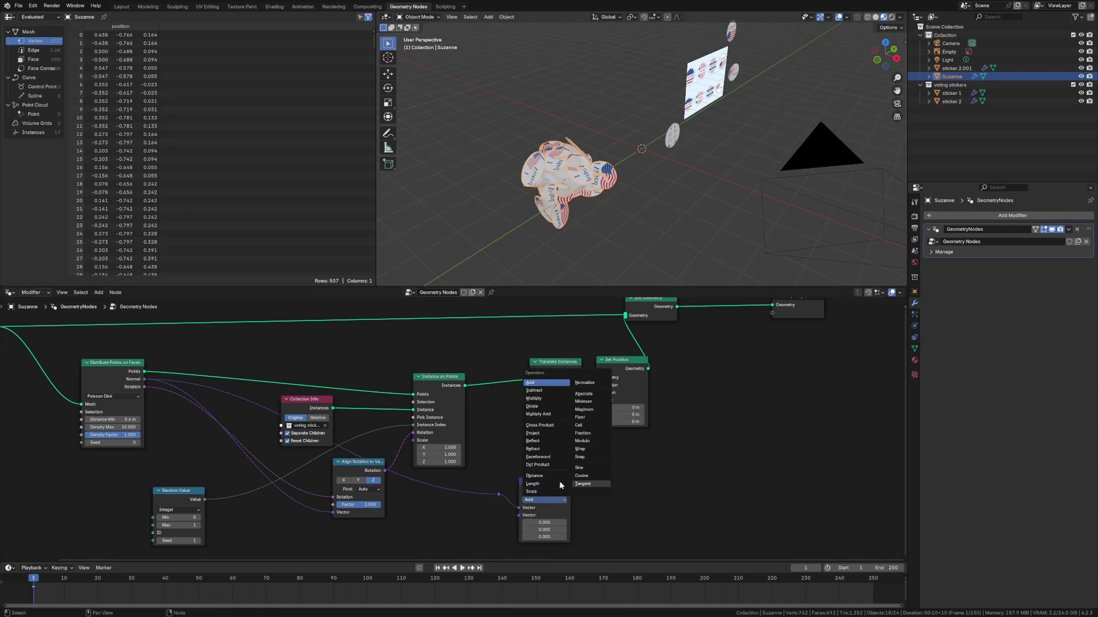
{"action": "left_click", "coordinate": [550, 492]}
Connect the scaled normal to the Translation of Translate Instances and set the Scale factor to 0.7
{"action": "left_click_drag", "start_coordinate": [571, 490], "coordinate": [530, 395]}
{"action": "left_click", "coordinate": [544, 515]}
{"action": "type", "text": "0.7"}
{"action": "key", "text": "Return"}
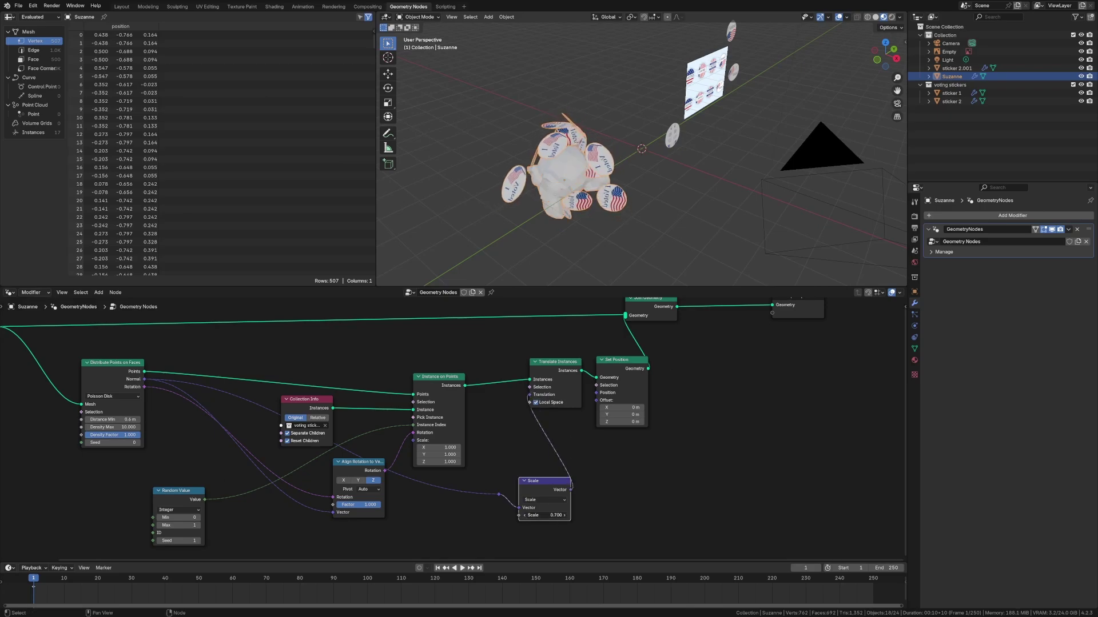
Reduce the normal's Scale factor to 0.1 with Local Space off on Translate Instances, and inspect the sticker offset
{"action": "left_click_drag", "start_coordinate": [545, 515], "coordinate": [505, 515]}
{"action": "left_click", "coordinate": [545, 515]}
{"action": "type", "text": ".1"}
{"action": "key", "text": "Return"}
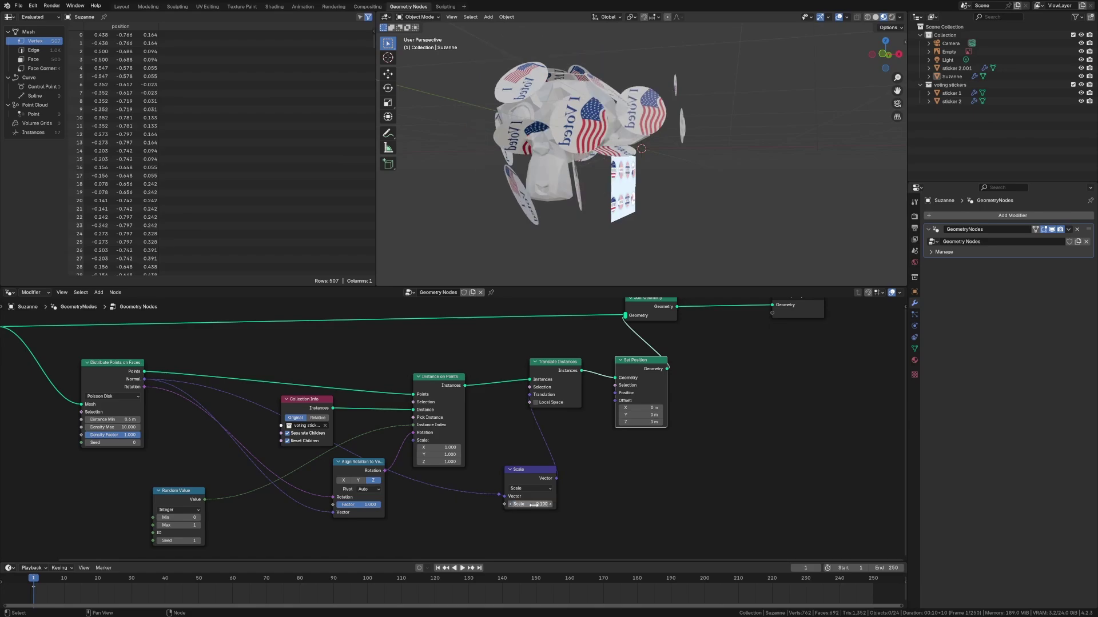
{"action": "middle_click_drag", "start_coordinate": [676, 188], "coordinate": [725, 215]}
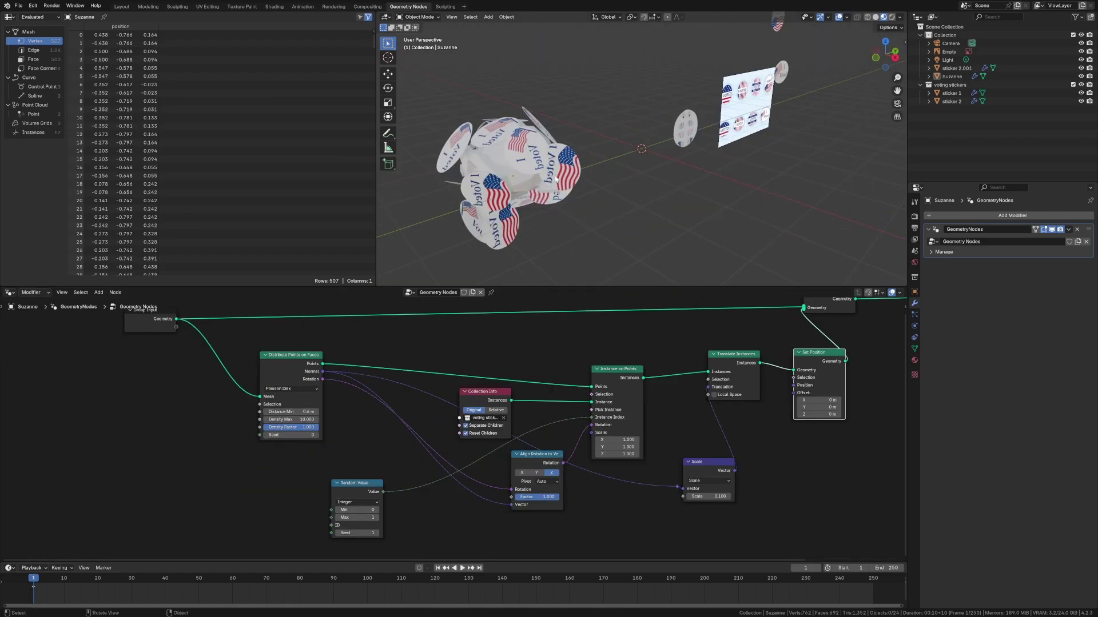
{"action": "mouse_move", "coordinate": [577, 171]}
{"action": "middle_mouse_down"}
{"action": "mouse_move", "coordinate": [555, 156]}
{"action": "mouse_move", "coordinate": [580, 184]}
{"action": "middle_mouse_up"}
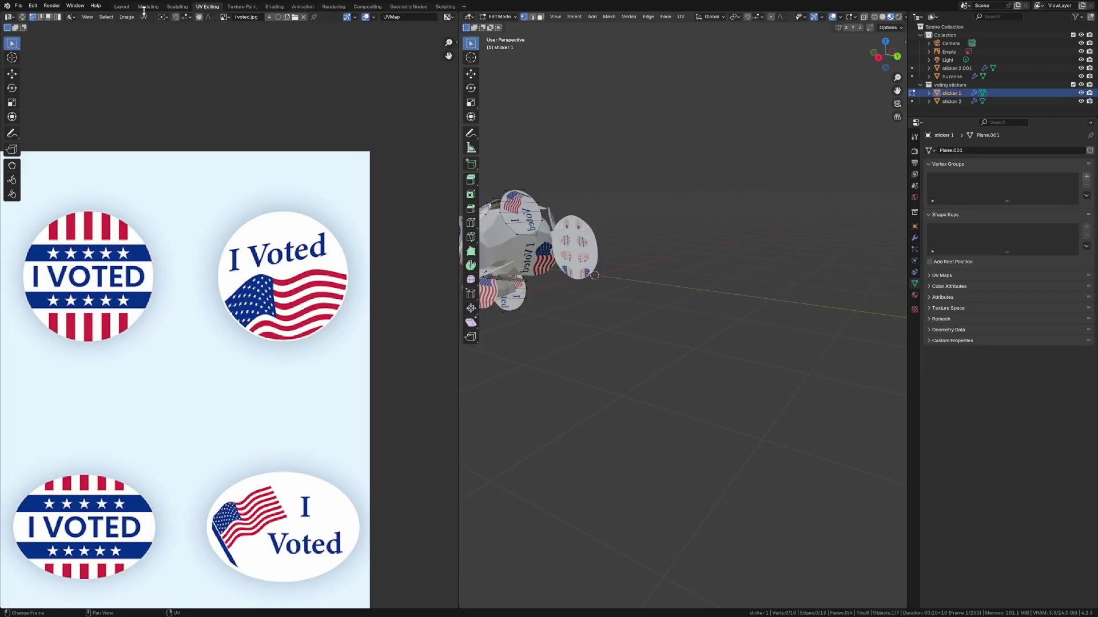
In the Layout workspace, rotate all of sticker 2's mesh 180° around Z in Edit Mode
{"action": "left_click", "coordinate": [122, 6]}
{"action": "left_click", "coordinate": [477, 186]}
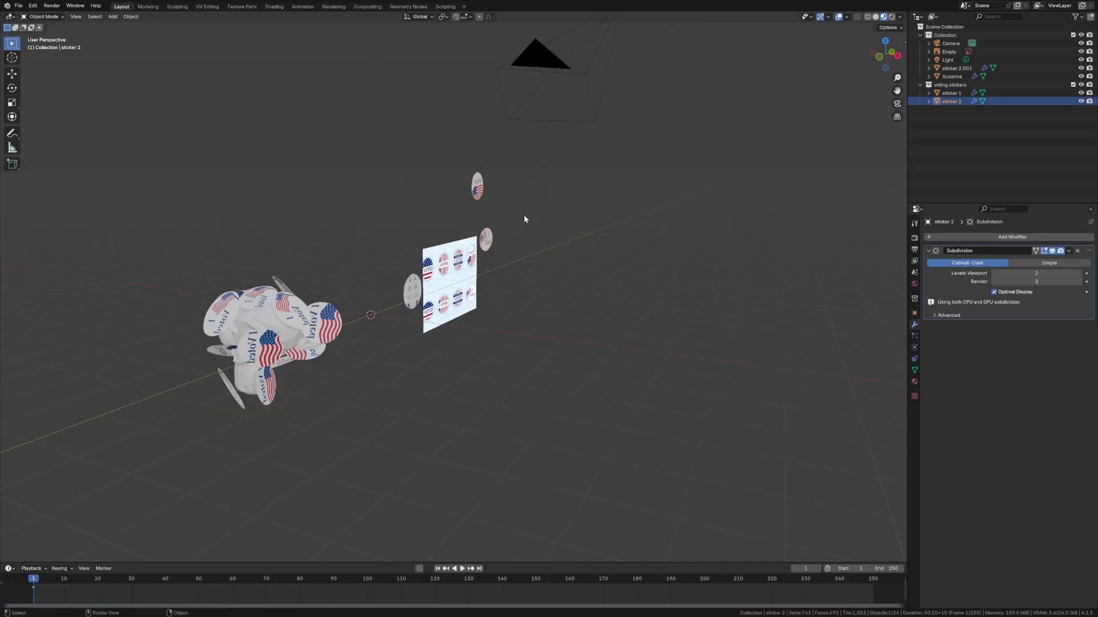
{"action": "key", "text": "Tab"}
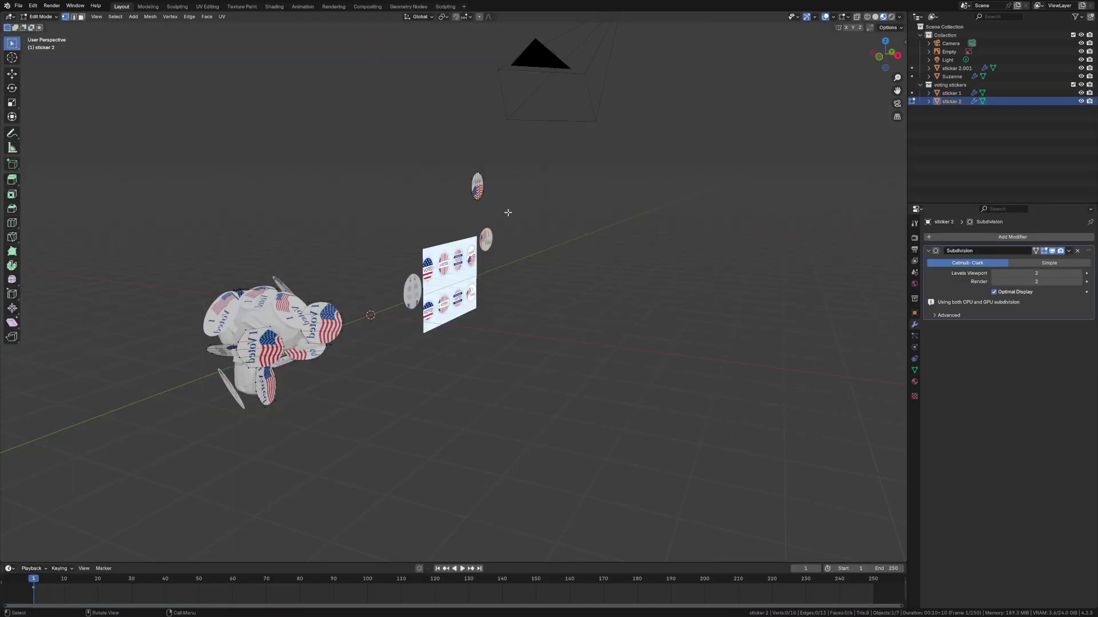
{"action": "key", "text": "a"}
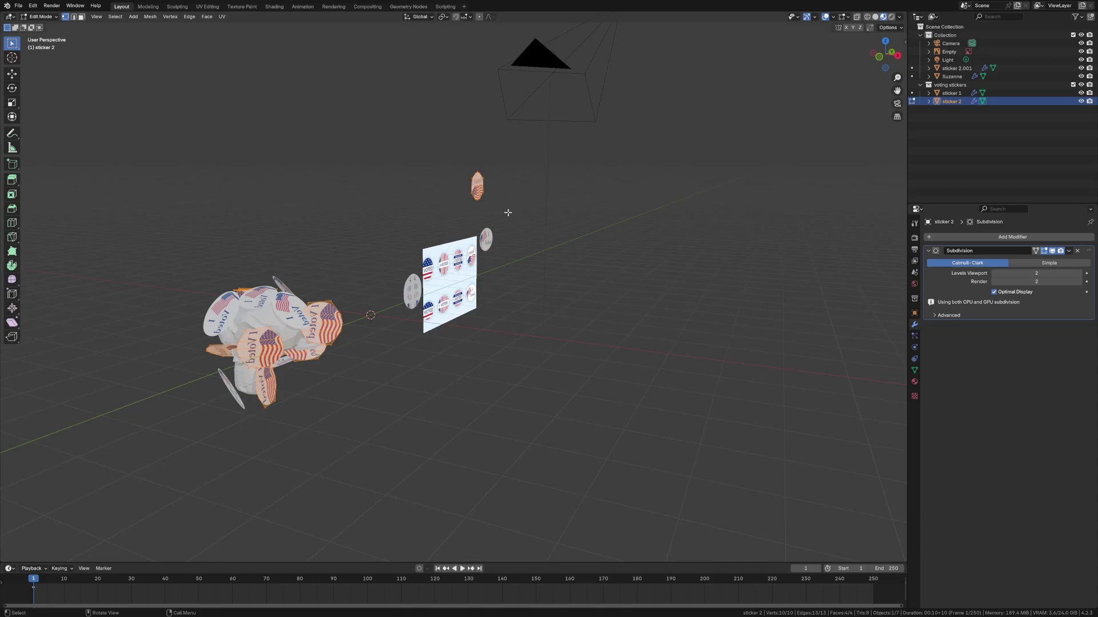
{"action": "type", "text": "rz180"}
{"action": "key", "text": "Return"}
{"action": "key", "text": "Tab"}
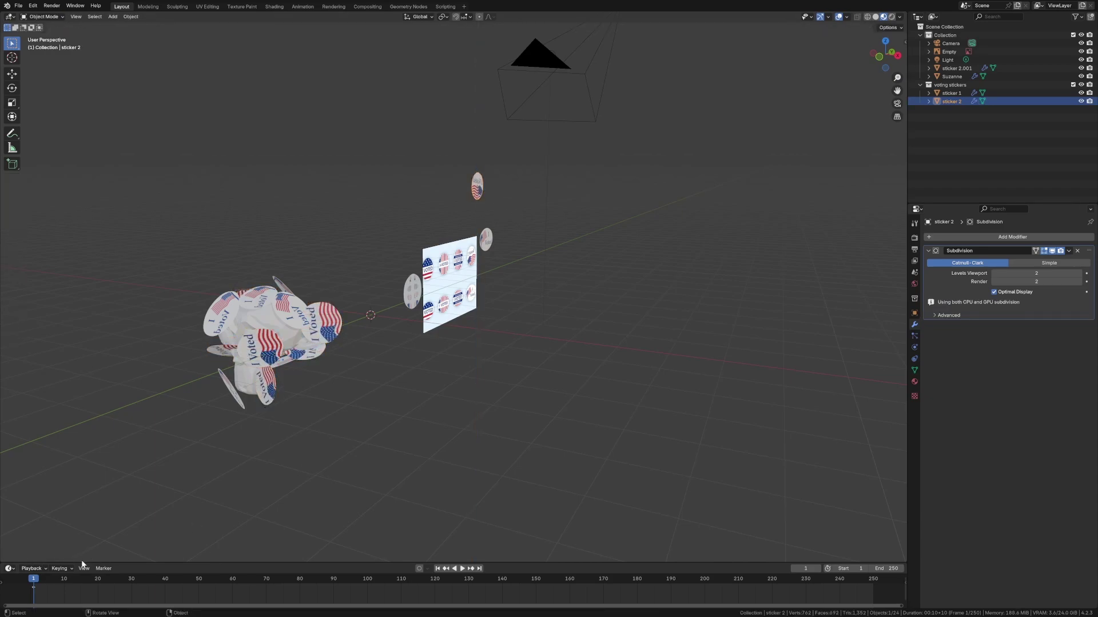
{"action": "left_click", "coordinate": [299, 478]}
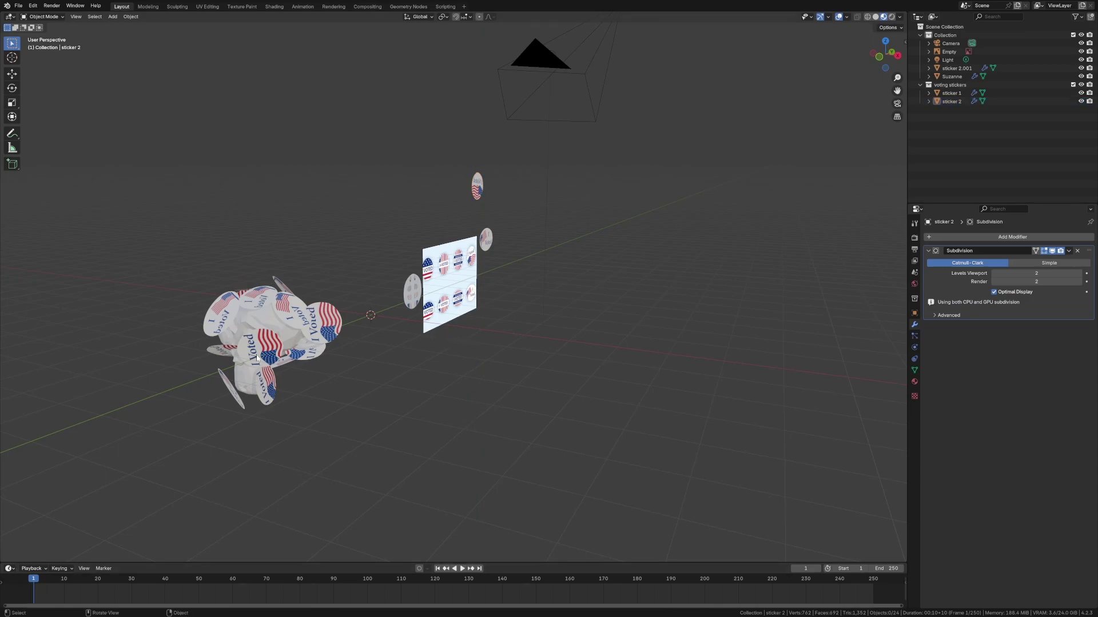
Rotate all of sticker 1's mesh 180° around Z in Edit Mode and return to Object Mode
{"action": "left_click", "coordinate": [490, 241]}
{"action": "key", "text": "Tab"}
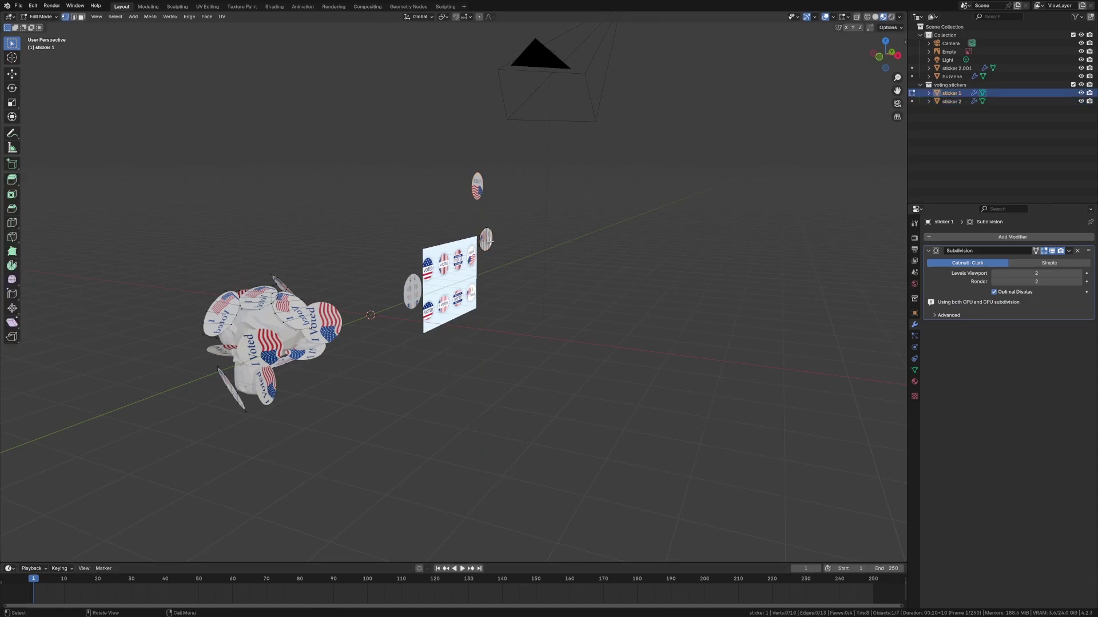
{"action": "type", "text": "a"}
{"action": "type", "text": "rz180"}
{"action": "key", "text": "Return"}
{"action": "left_click", "coordinate": [507, 305]}
{"action": "key", "text": "Tab"}
{"action": "key", "text": "alt+a"}
{"action": "middle_click_drag", "start_coordinate": [414, 358], "coordinate": [389, 329]}
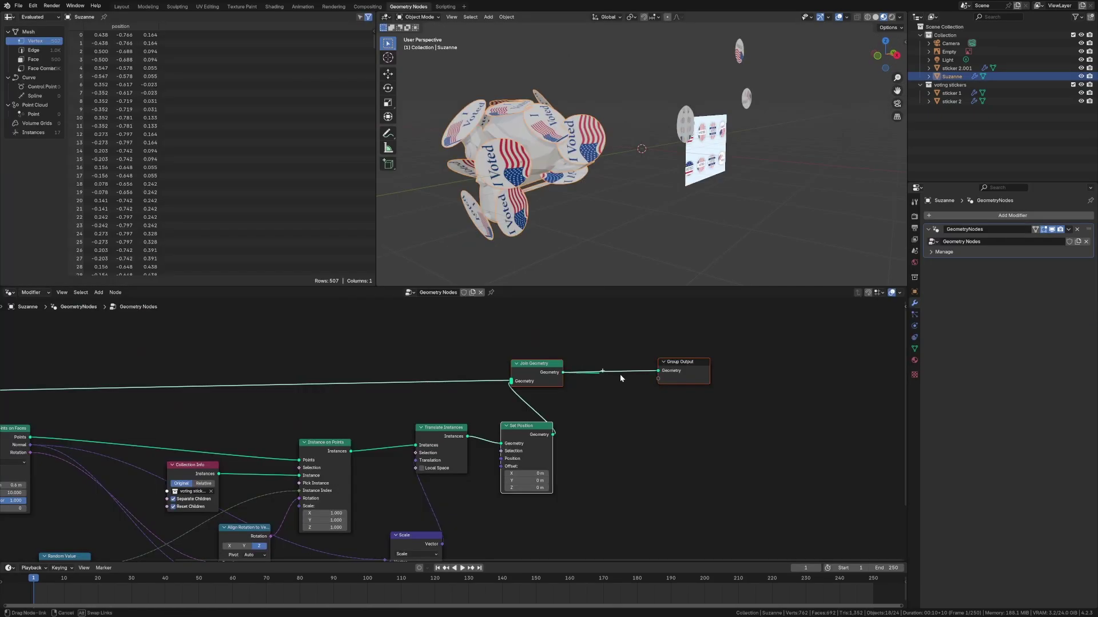
Shift the Group Output, Join Geometry and Set Position nodes away from Translate Instances to open a gap between them
{"action": "left_click_drag", "start_coordinate": [620, 374], "coordinate": [649, 378]}
{"action": "left_click_drag", "start_coordinate": [541, 343], "coordinate": [680, 377]}
{"action": "left_click_drag", "start_coordinate": [551, 377], "coordinate": [670, 375]}
{"action": "left_click_drag", "start_coordinate": [535, 430], "coordinate": [621, 432]}
{"action": "middle_click_drag", "start_coordinate": [499, 484], "coordinate": [455, 414]}
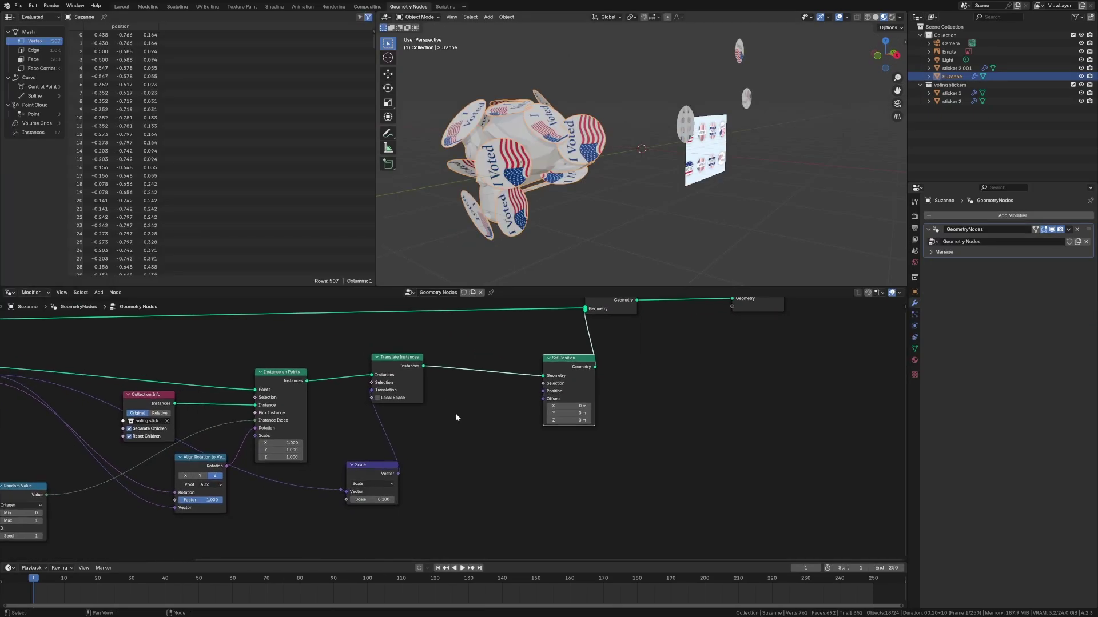
Insert a Realize Instances node between Translate Instances and Set Position
{"action": "left_click", "coordinate": [484, 470]}
{"action": "key", "text": "shift+a"}
{"action": "mouse_move", "coordinate": [485, 473]}
{"action": "type", "text": "realize"}
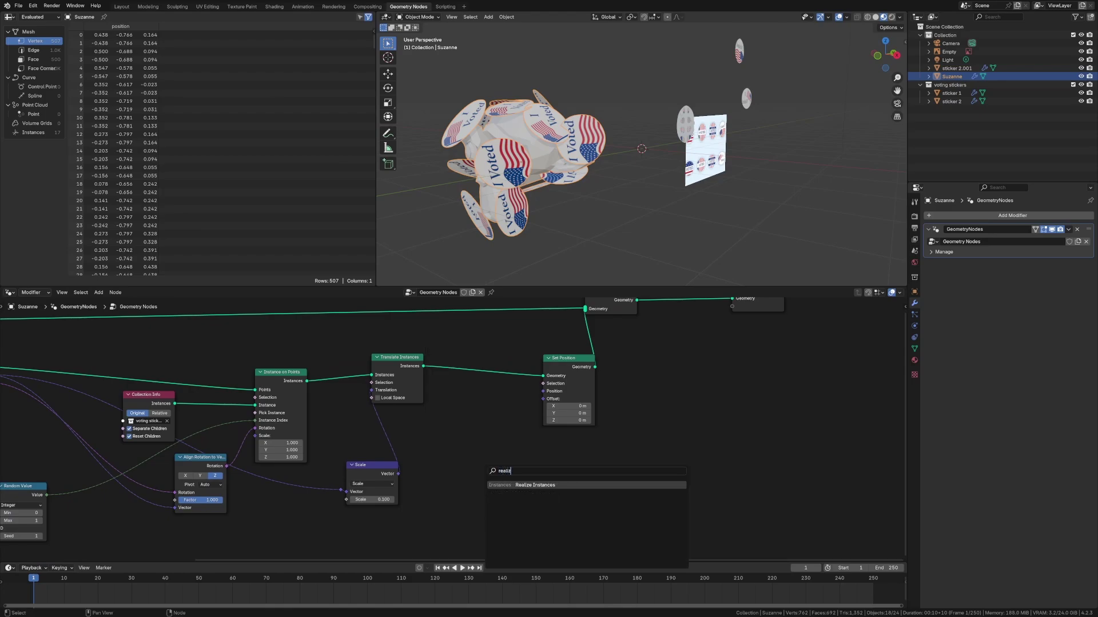
{"action": "key", "text": "Return"}
{"action": "left_click", "coordinate": [438, 362]}
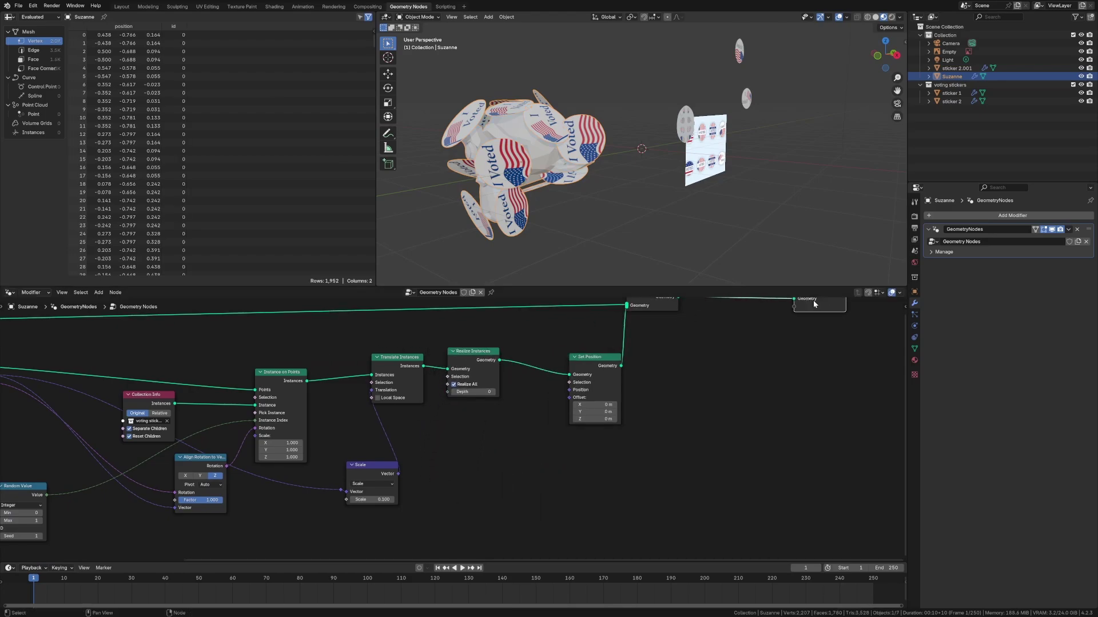
Add a Geometry Proximity node in the free space below Set Position
{"action": "key", "text": "shift+a"}
{"action": "mouse_move", "coordinate": [541, 457]}
{"action": "type", "text": "set"}
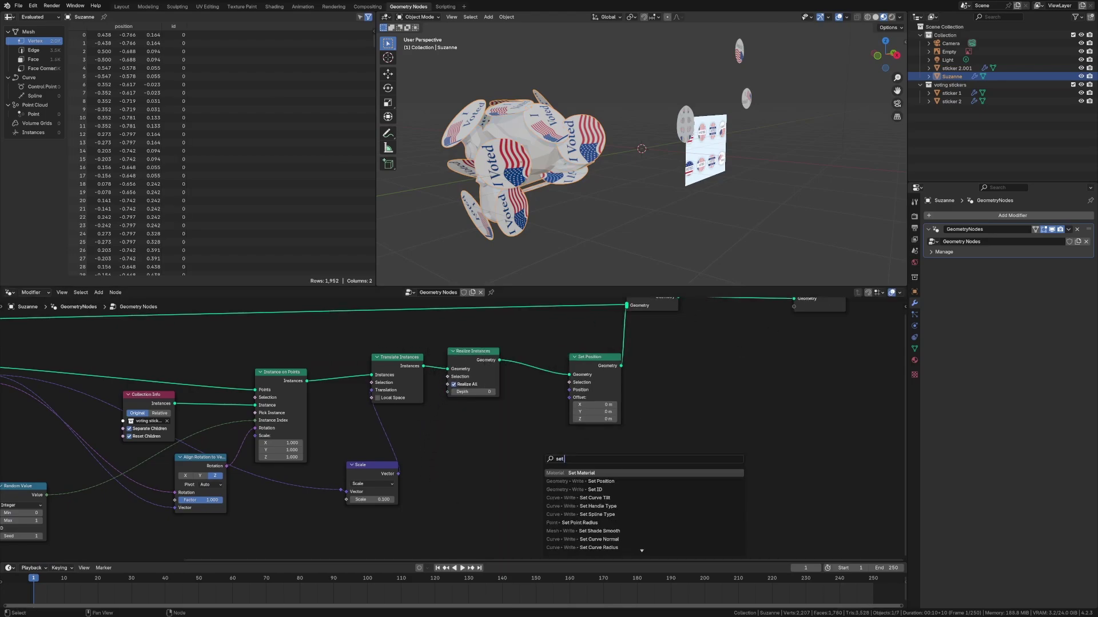
{"action": "key", "text": "BackSpace"}
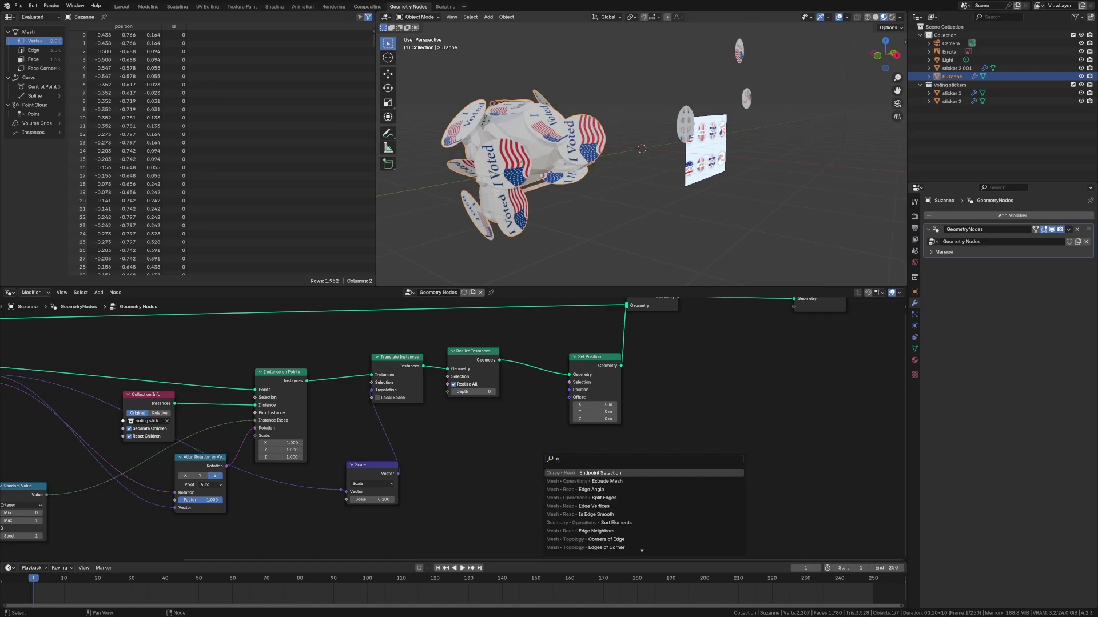
{"action": "key", "text": "BackSpace"}
{"action": "type", "text": "geo"}
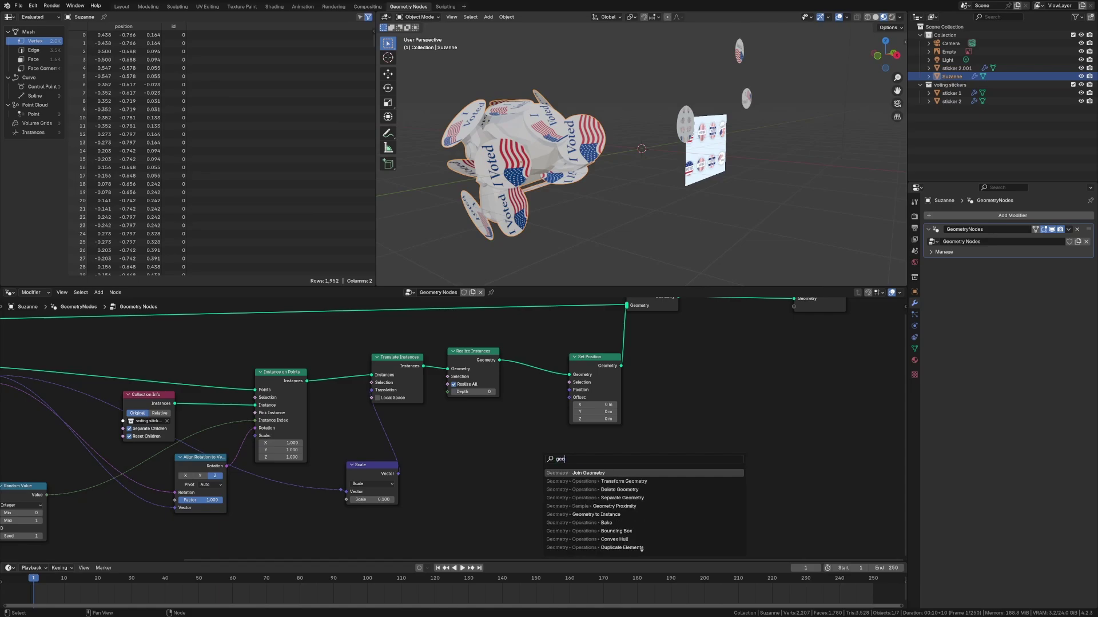
{"action": "key", "text": "BackSpace"}
{"action": "key", "text": "BackSpace"}
{"action": "key", "text": "BackSpace"}
{"action": "type", "text": "proxi"}
{"action": "key", "text": "Return"}
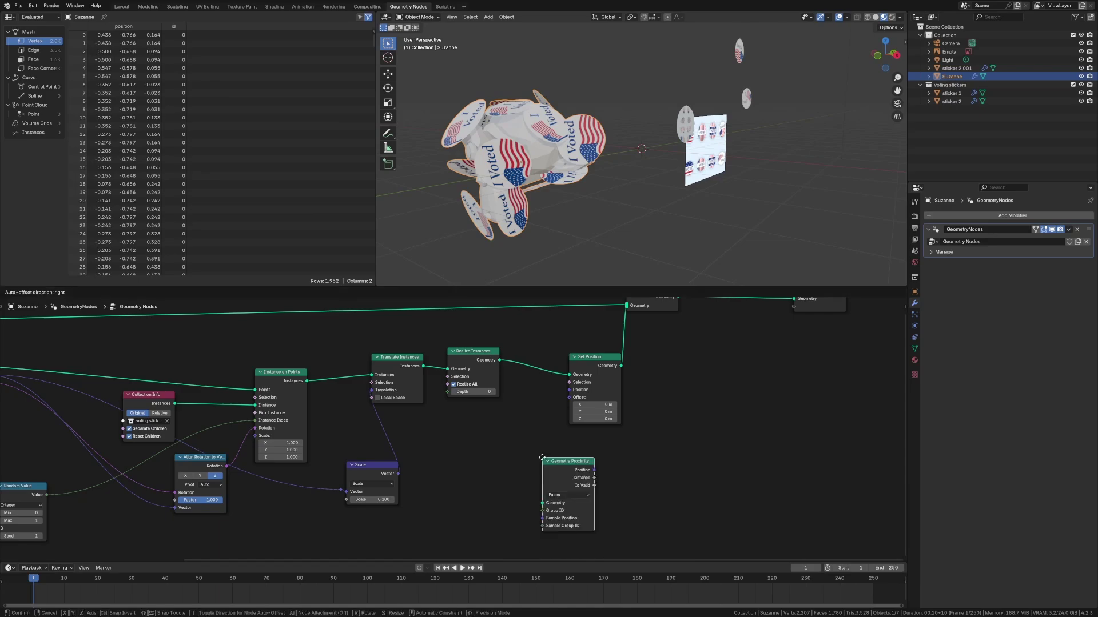
{"action": "left_click", "coordinate": [541, 459]}
{"action": "scroll", "coordinate": [505, 472], "scroll_direction": "down", "scroll_amount": 2}
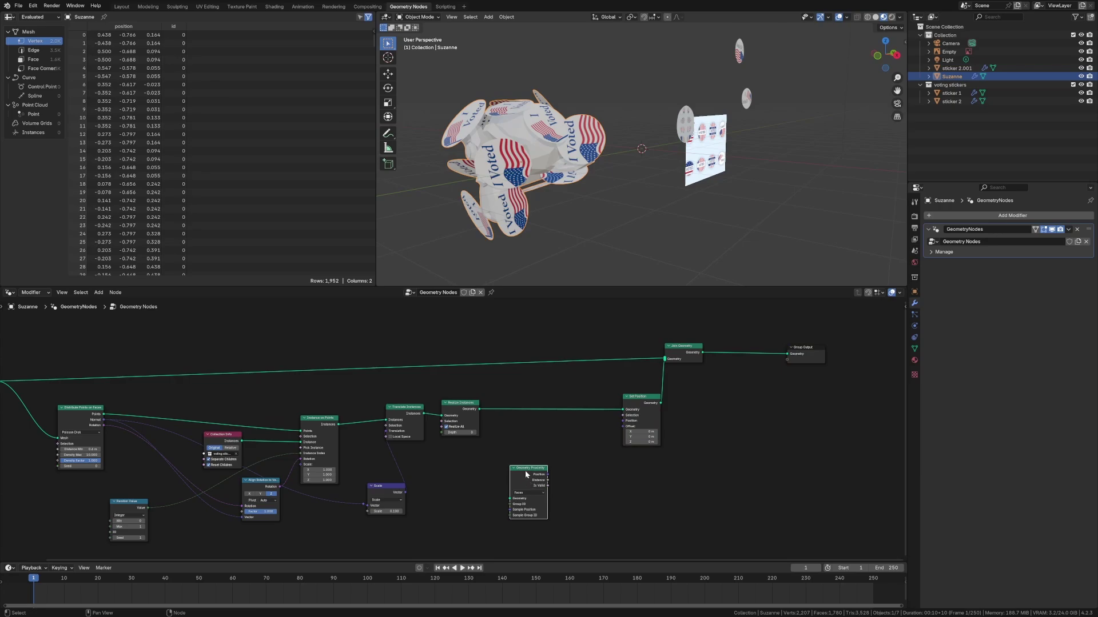
Add a reroute on the original geometry link, feed it into Geometry Proximity's Geometry input, and place that node before Set Position
{"action": "left_click_drag", "start_coordinate": [531, 468], "coordinate": [530, 341]}
{"action": "right_click_drag", "start_coordinate": [456, 350], "coordinate": [444, 388], "text": "shift"}
{"action": "left_click_drag", "start_coordinate": [451, 372], "coordinate": [666, 359]}
{"action": "left_click_drag", "start_coordinate": [534, 345], "coordinate": [545, 356]}
{"action": "left_click_drag", "start_coordinate": [630, 420], "coordinate": [654, 450]}
{"action": "left_click_drag", "start_coordinate": [542, 362], "coordinate": [559, 445]}
{"action": "left_click_drag", "start_coordinate": [453, 421], "coordinate": [455, 429]}
Insert a Capture Attribute node with the Point domain between Realize Instances and Set Position
{"action": "left_click", "coordinate": [493, 485]}
{"action": "key", "text": "shift+a"}
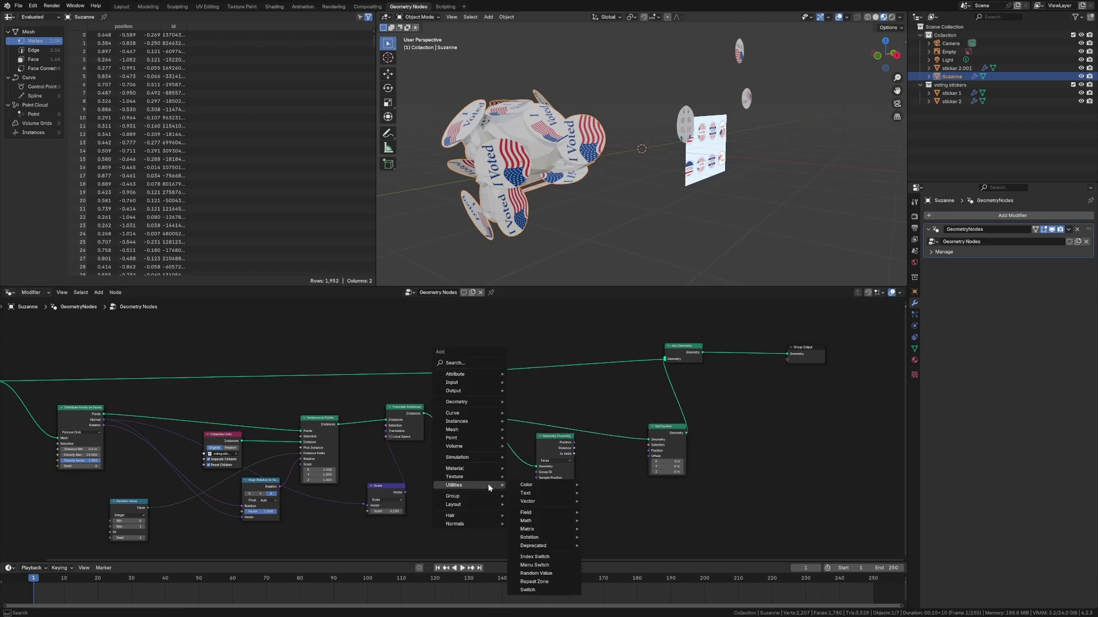
{"action": "type", "text": "cap"}
{"action": "key", "text": "Return"}
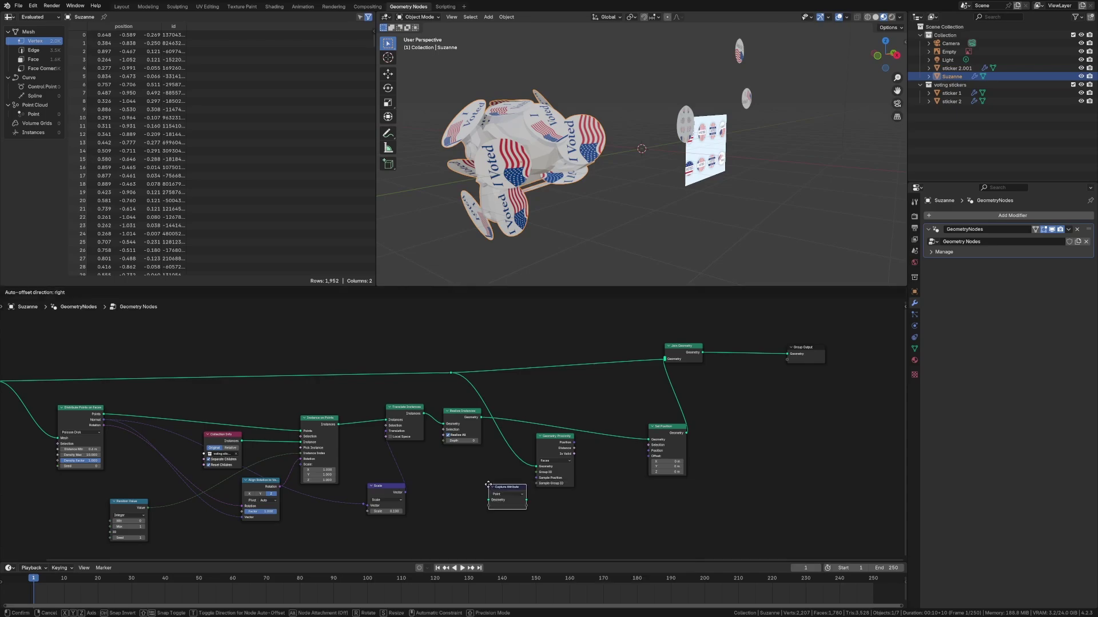
{"action": "left_click", "coordinate": [510, 410]}
{"action": "left_click", "coordinate": [527, 419]}
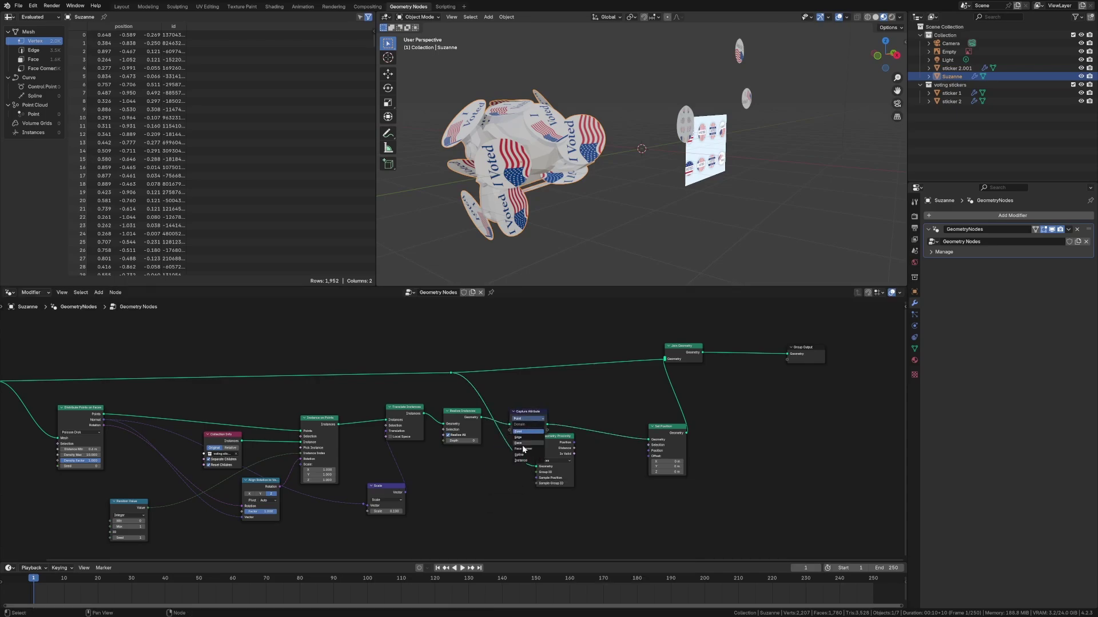
{"action": "left_click", "coordinate": [527, 441]}
Add a Position input node and plug it into Capture Attribute as the captured value
{"action": "key", "text": "shift+a"}
{"action": "mouse_move", "coordinate": [557, 400]}
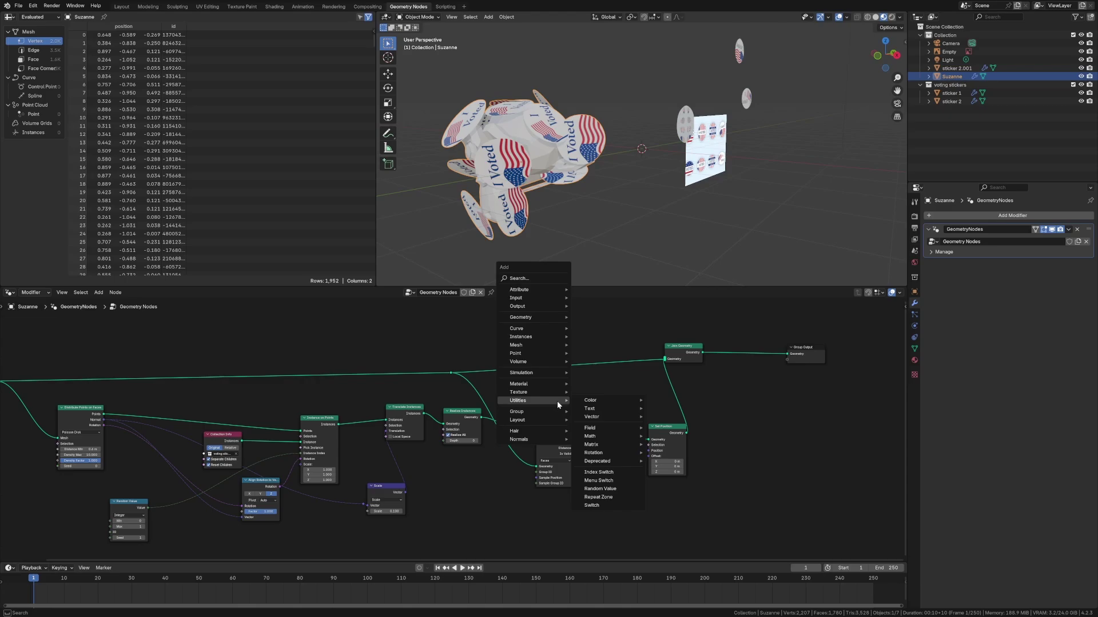
{"action": "type", "text": "pos"}
{"action": "key", "text": "Return"}
{"action": "left_click", "coordinate": [510, 431]}
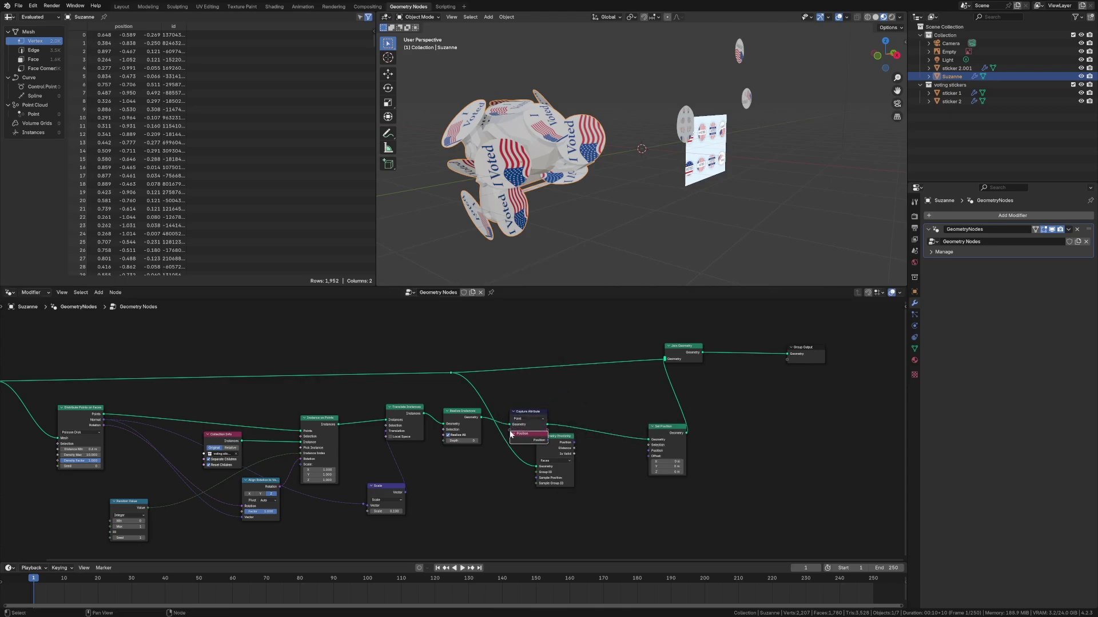
{"action": "left_click_drag", "start_coordinate": [547, 440], "coordinate": [510, 430]}
Link the captured position to Geometry Proximity's Sample Position and its Position output to Set Position's Position, tidy the nodes and inspect the projected stickers
{"action": "left_click_drag", "start_coordinate": [552, 436], "coordinate": [564, 507]}
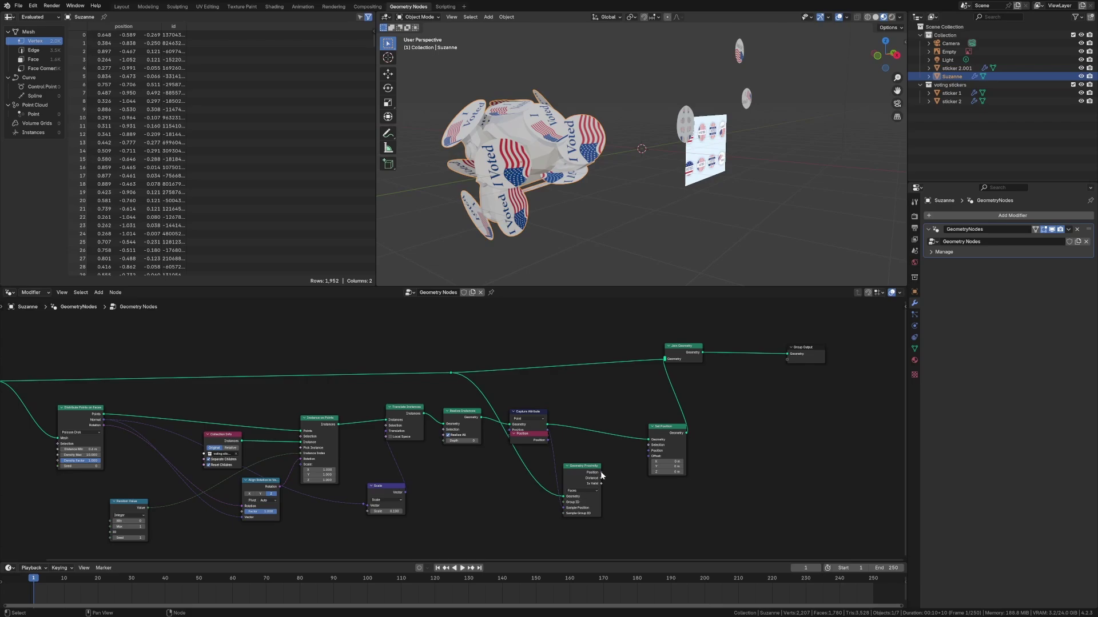
{"action": "left_click_drag", "start_coordinate": [601, 472], "coordinate": [648, 451]}
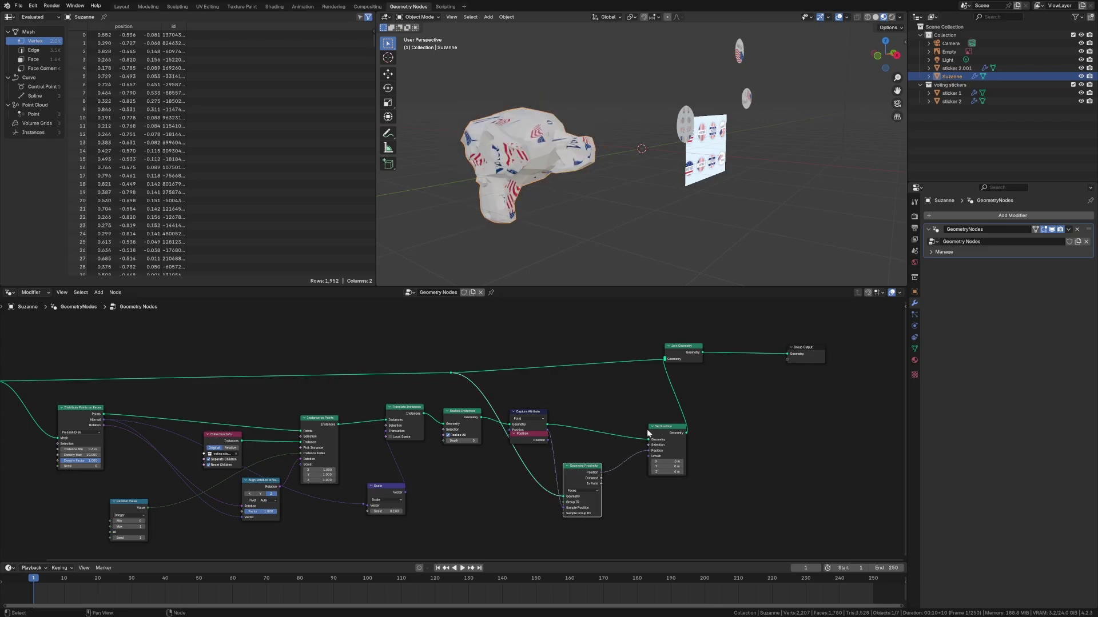
{"action": "middle_click_drag", "start_coordinate": [512, 171], "coordinate": [548, 196]}
{"action": "left_click_drag", "start_coordinate": [579, 466], "coordinate": [587, 464]}
{"action": "left_click_drag", "start_coordinate": [529, 411], "coordinate": [546, 402]}
{"action": "scroll", "coordinate": [575, 204], "scroll_direction": "down", "scroll_amount": 3}
{"action": "middle_click_drag", "start_coordinate": [609, 232], "coordinate": [523, 224]}
{"action": "scroll", "coordinate": [550, 205], "scroll_direction": "up", "scroll_amount": 2}
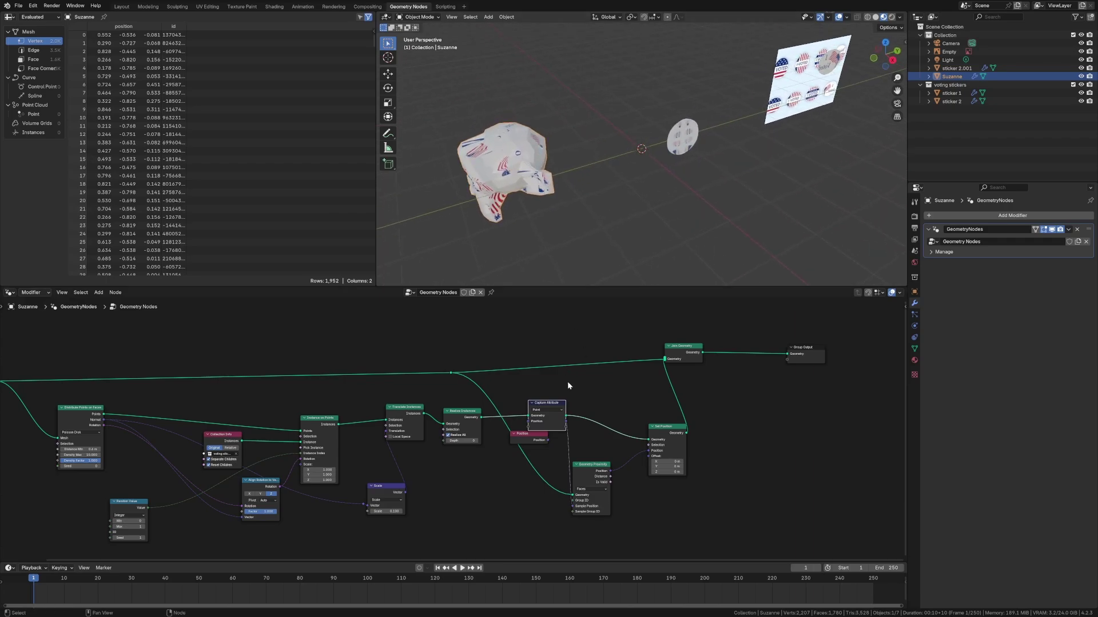
Add a cube mesh to the scene as a second test object
{"action": "middle_click_drag", "start_coordinate": [337, 406], "coordinate": [371, 400]}
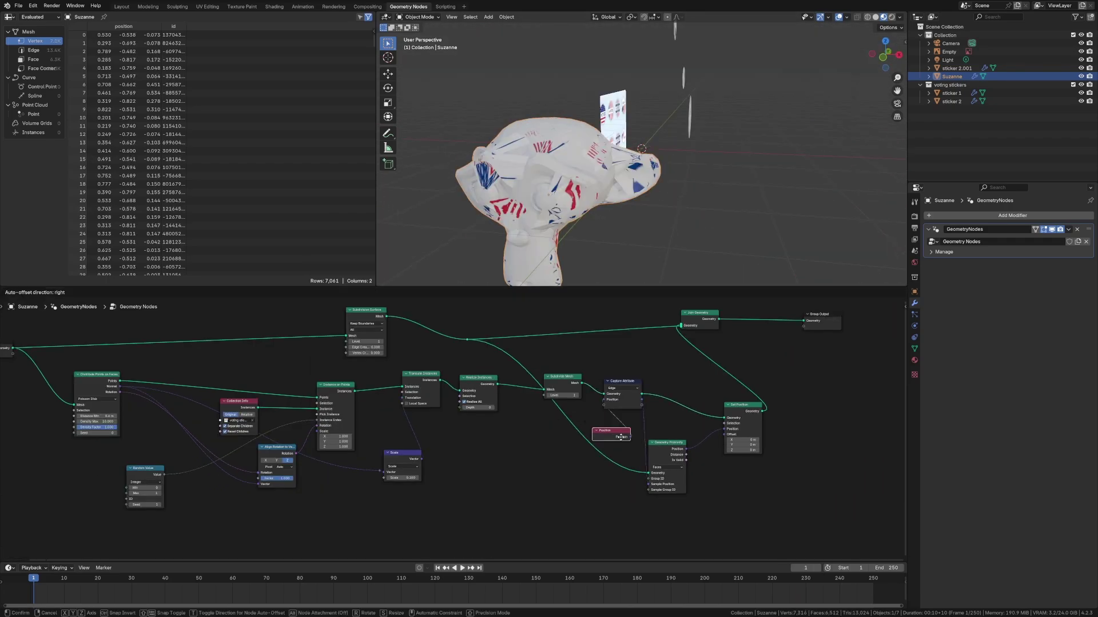
{"action": "middle_click_drag", "start_coordinate": [513, 466], "coordinate": [292, 394]}
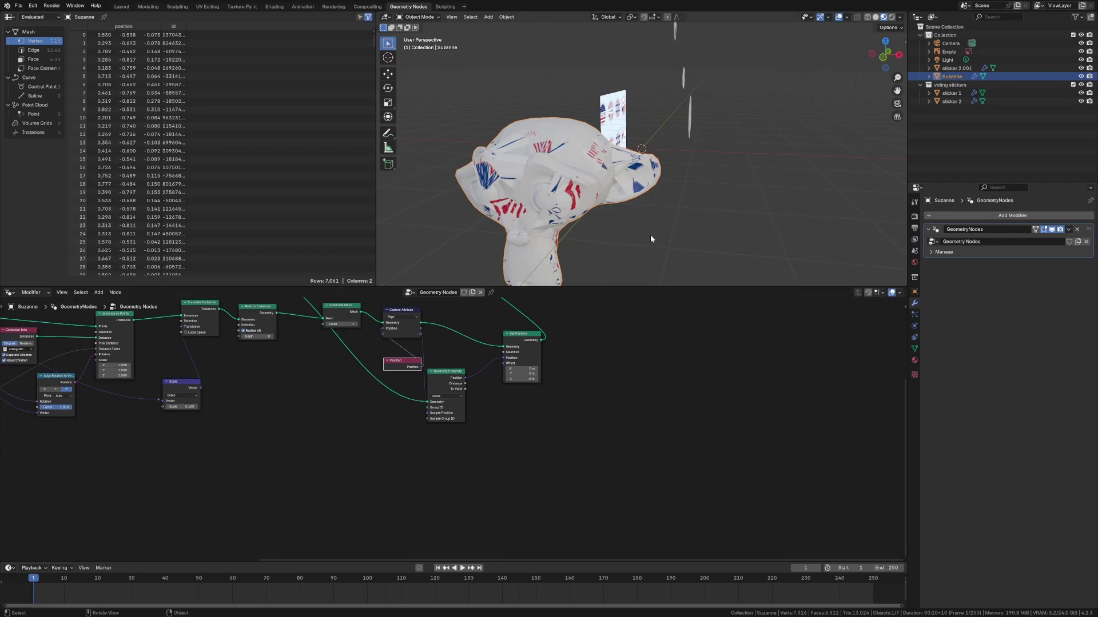
{"action": "left_click", "coordinate": [653, 229]}
{"action": "scroll", "coordinate": [659, 215], "scroll_direction": "down", "scroll_amount": 4}
{"action": "key", "text": "shift+a"}
{"action": "mouse_move", "coordinate": [647, 224]}
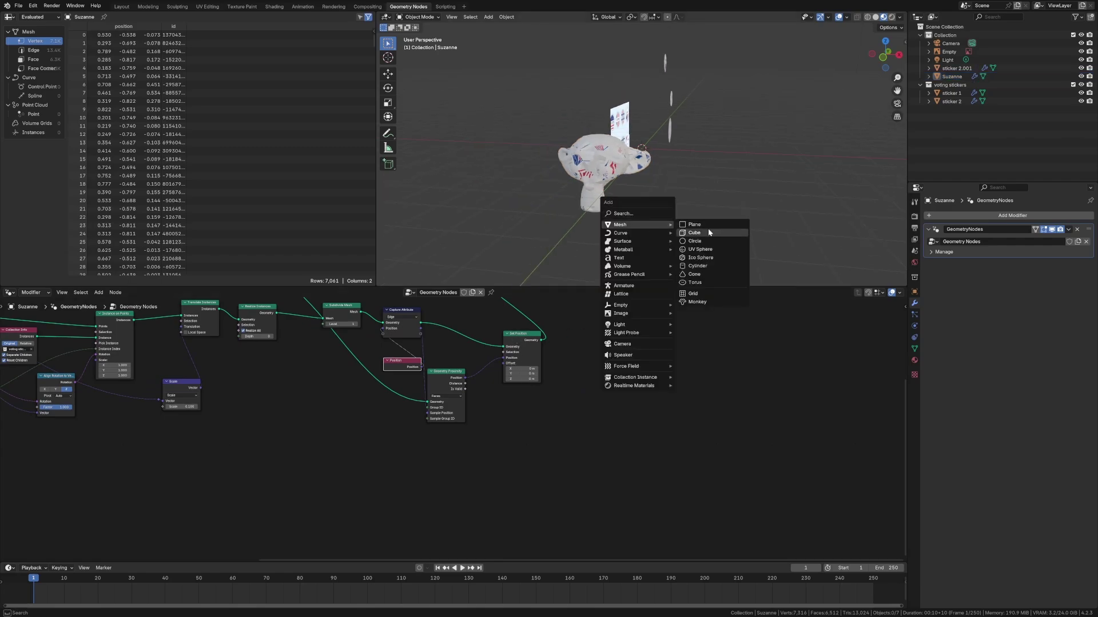
{"action": "left_click", "coordinate": [709, 231]}
Give the cube a geometry nodes modifier that uses the existing Geometry Nodes group
{"action": "left_click", "coordinate": [453, 292]}
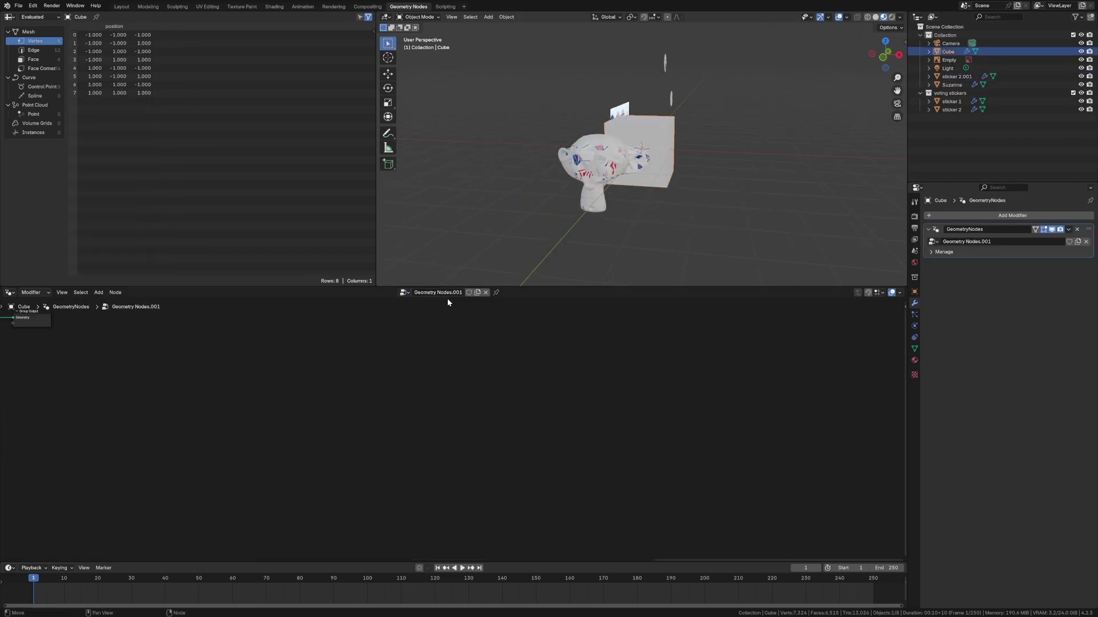
{"action": "left_click", "coordinate": [404, 293]}
{"action": "left_click", "coordinate": [438, 308]}
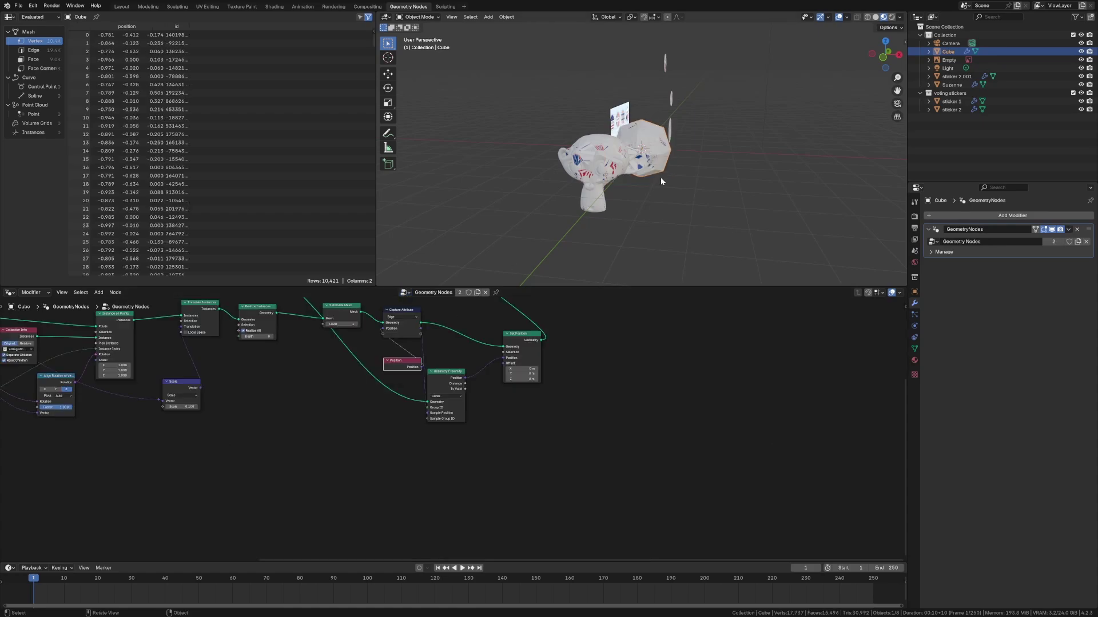
Dissolve the Subdivision Surface node while keeping its link, and inspect the flat-sided cube
{"action": "middle_click_drag", "start_coordinate": [422, 343], "coordinate": [512, 448]}
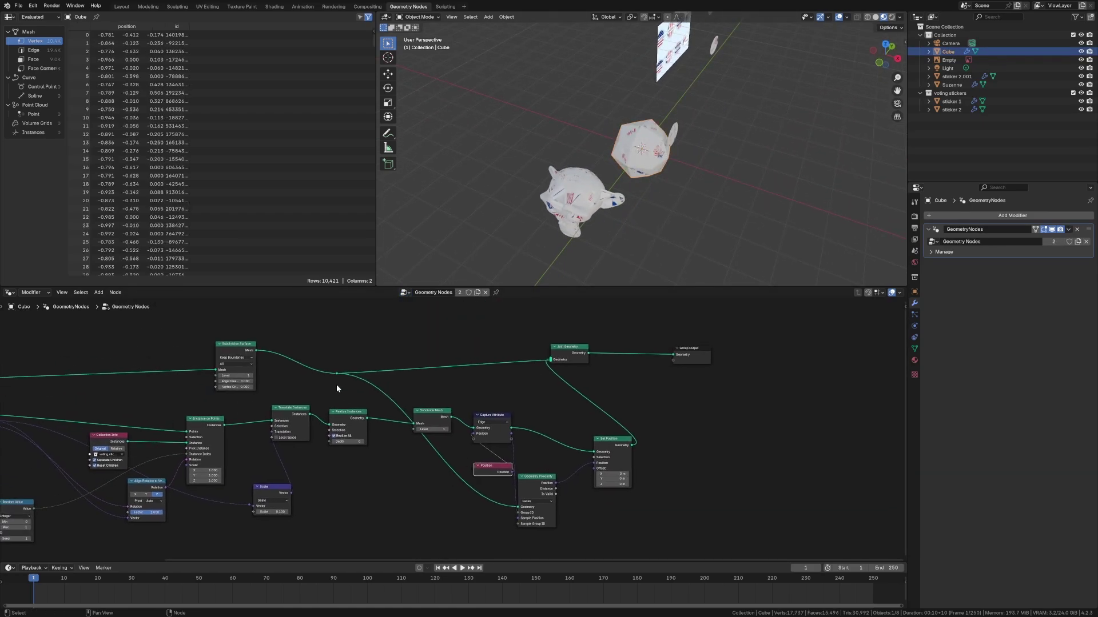
{"action": "left_click", "coordinate": [247, 346]}
{"action": "key", "text": "ctrl+x"}
{"action": "left_click", "coordinate": [636, 208]}
{"action": "left_click", "coordinate": [670, 153]}
{"action": "scroll", "coordinate": [666, 166], "scroll_direction": "up", "scroll_amount": 4}
{"action": "middle_click_drag", "start_coordinate": [664, 189], "coordinate": [600, 132]}
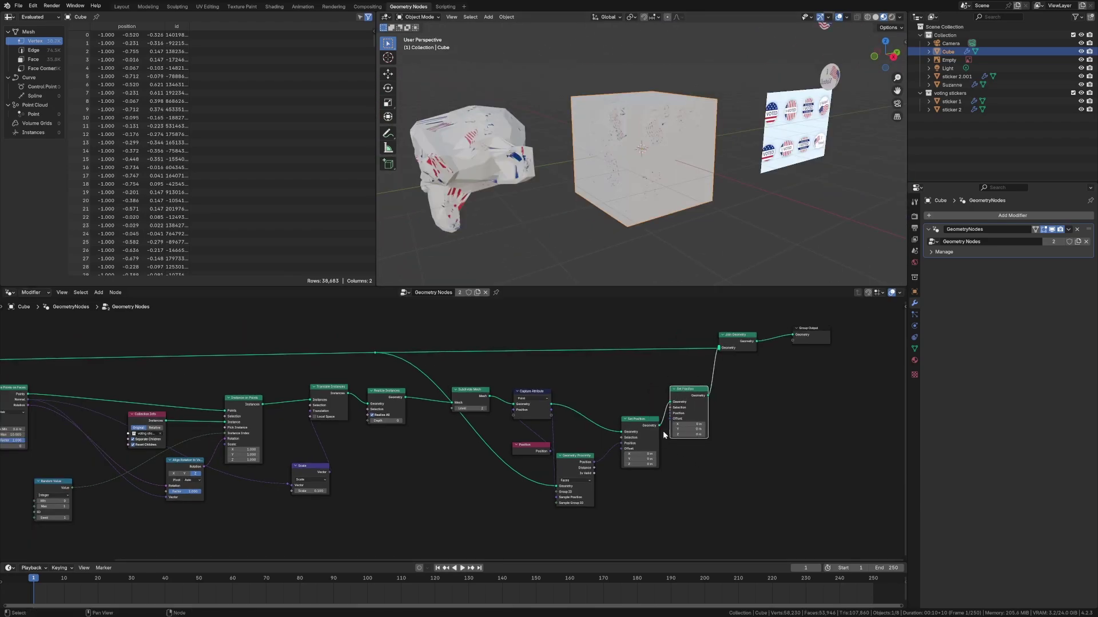
Connect the Scale node's Vector output to the second Set Position node's Offset
{"action": "middle_click_drag", "start_coordinate": [513, 503], "coordinate": [483, 492]}
{"action": "scroll", "coordinate": [374, 476], "scroll_direction": "down", "scroll_amount": 2}
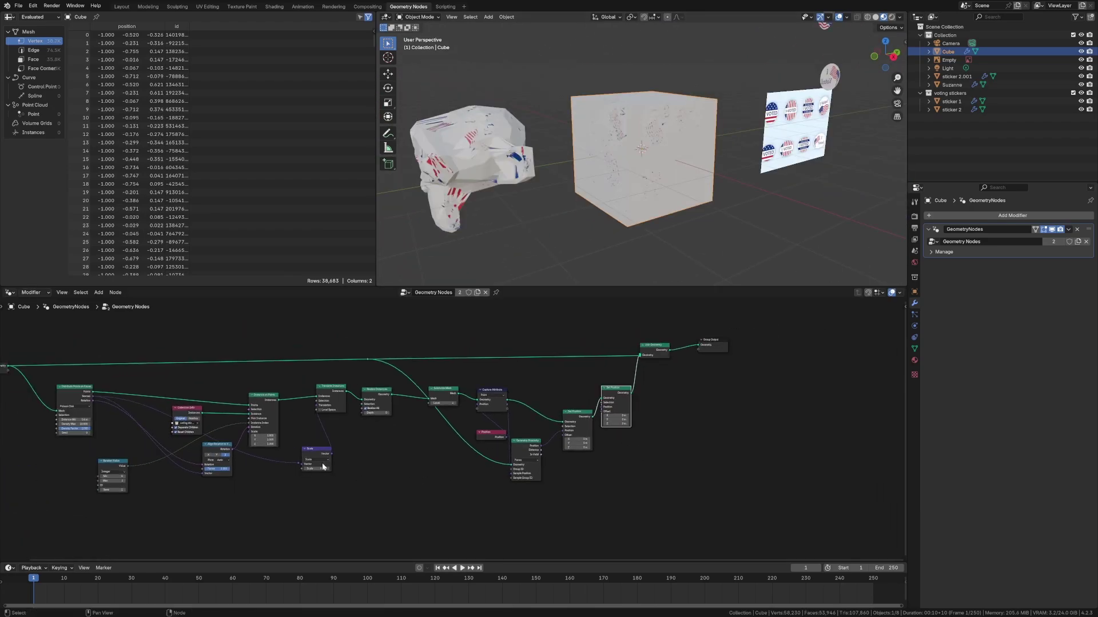
{"action": "left_click_drag", "start_coordinate": [330, 453], "coordinate": [600, 411]}
Examine from several angles how the offset stickers sit on the monkey and the cube
{"action": "middle_click_drag", "start_coordinate": [623, 160], "coordinate": [582, 191]}
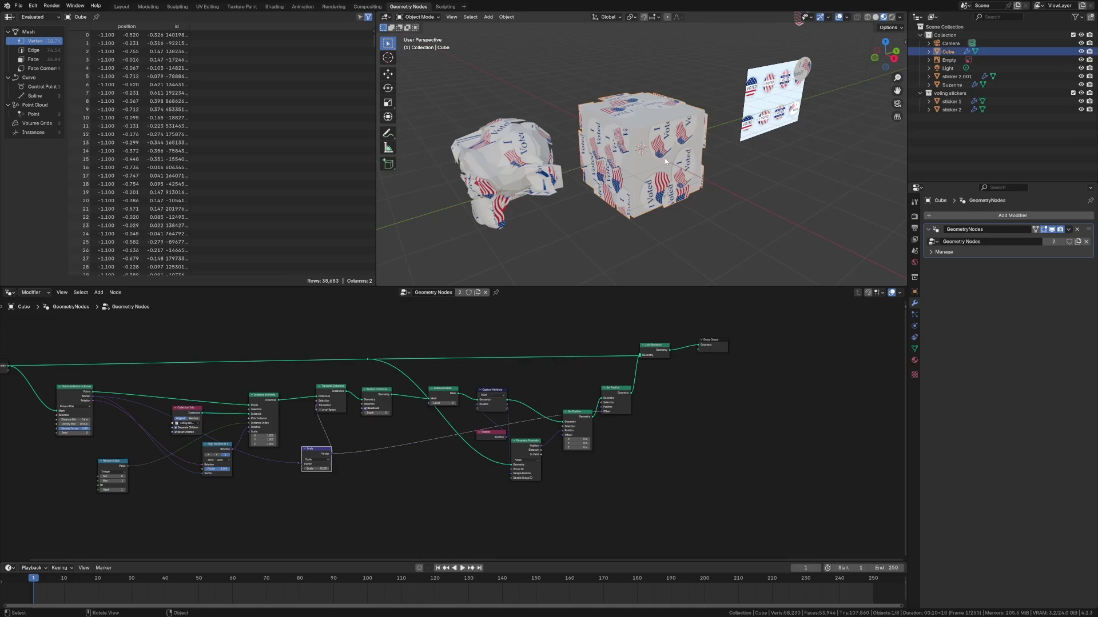
{"action": "middle_click_drag", "start_coordinate": [668, 162], "coordinate": [512, 123]}
{"action": "left_click", "coordinate": [513, 123]}
{"action": "middle_click_drag", "start_coordinate": [527, 189], "coordinate": [588, 223]}
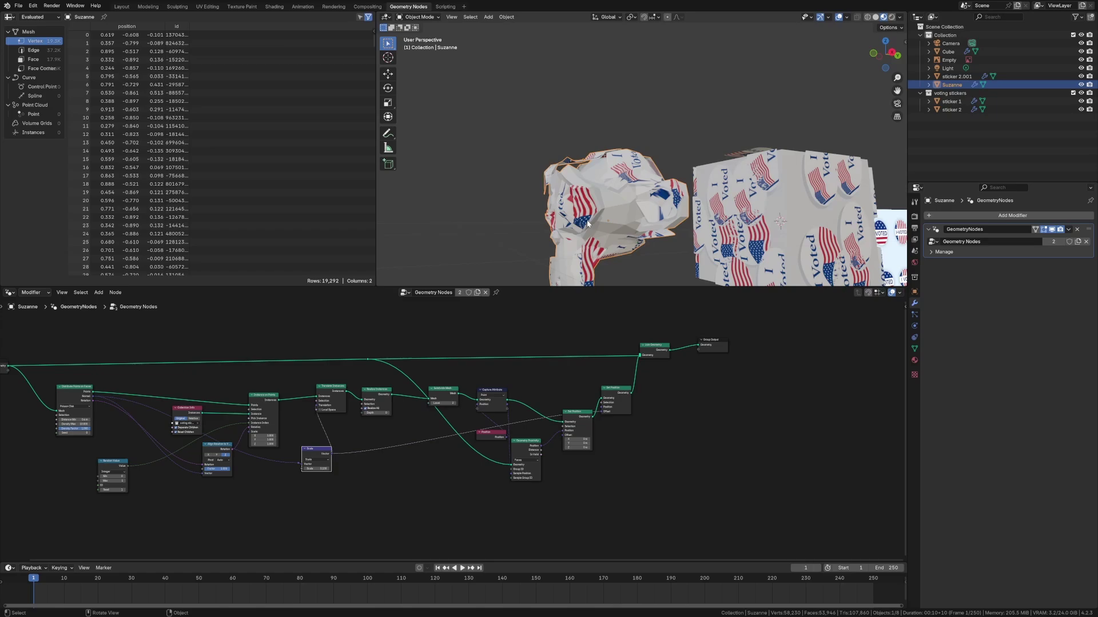
{"action": "middle_click_drag", "start_coordinate": [733, 186], "coordinate": [724, 199]}
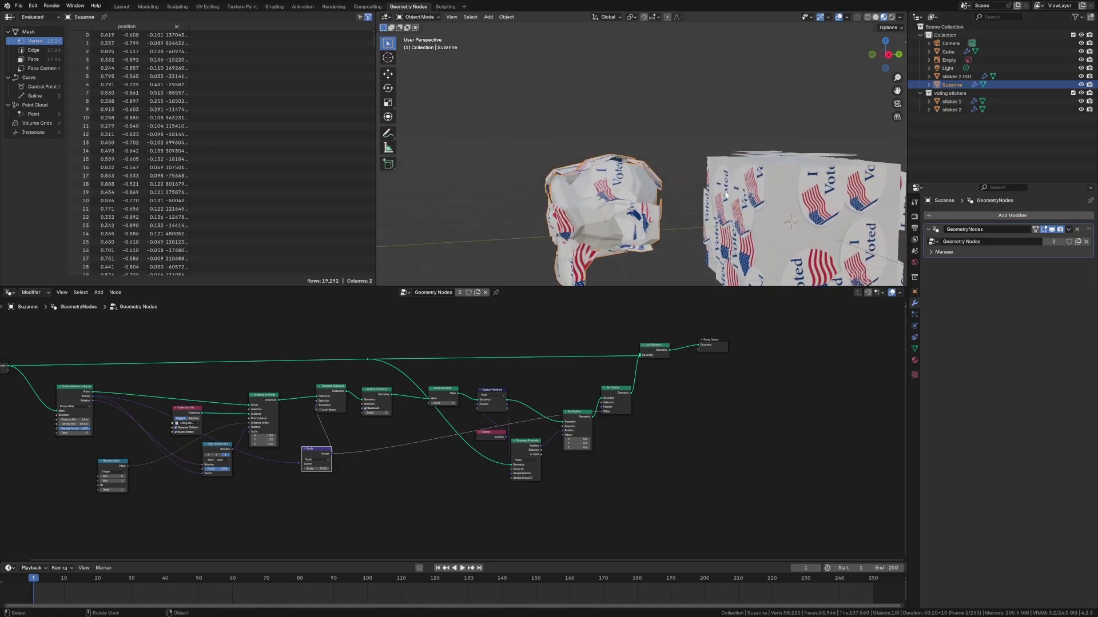
{"action": "middle_click_drag", "start_coordinate": [763, 231], "coordinate": [826, 227]}
{"action": "middle_click_drag", "start_coordinate": [267, 423], "coordinate": [509, 414]}
{"action": "middle_click_drag", "start_coordinate": [827, 211], "coordinate": [770, 244]}
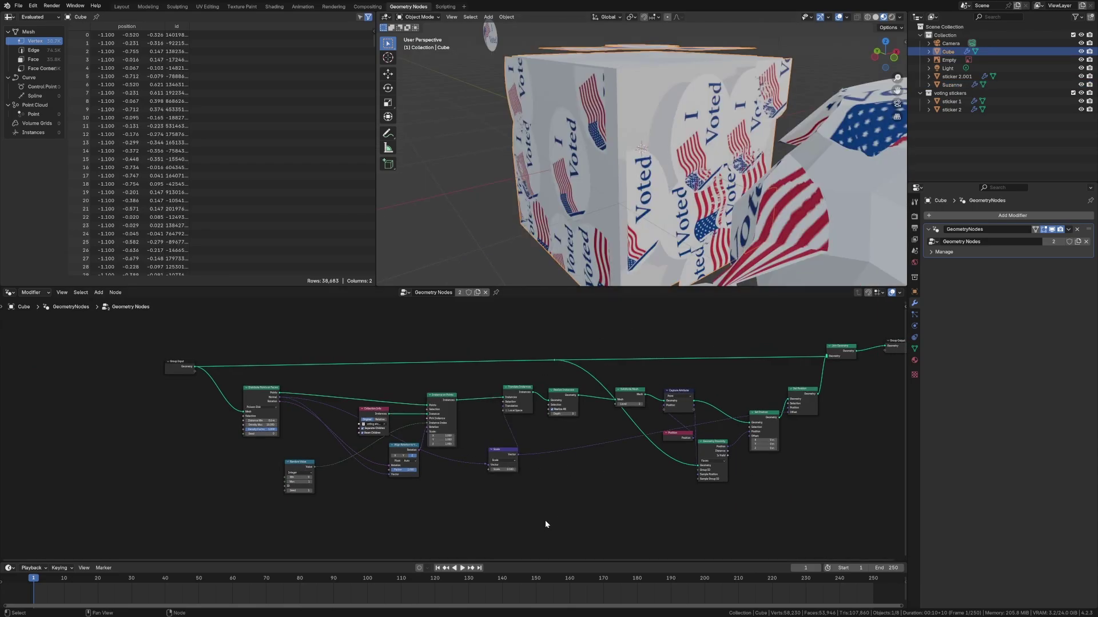
Insert a Rotate Instances node between Instance on Points and Translate Instances
{"action": "key", "text": "shift+a"}
{"action": "mouse_move", "coordinate": [546, 522]}
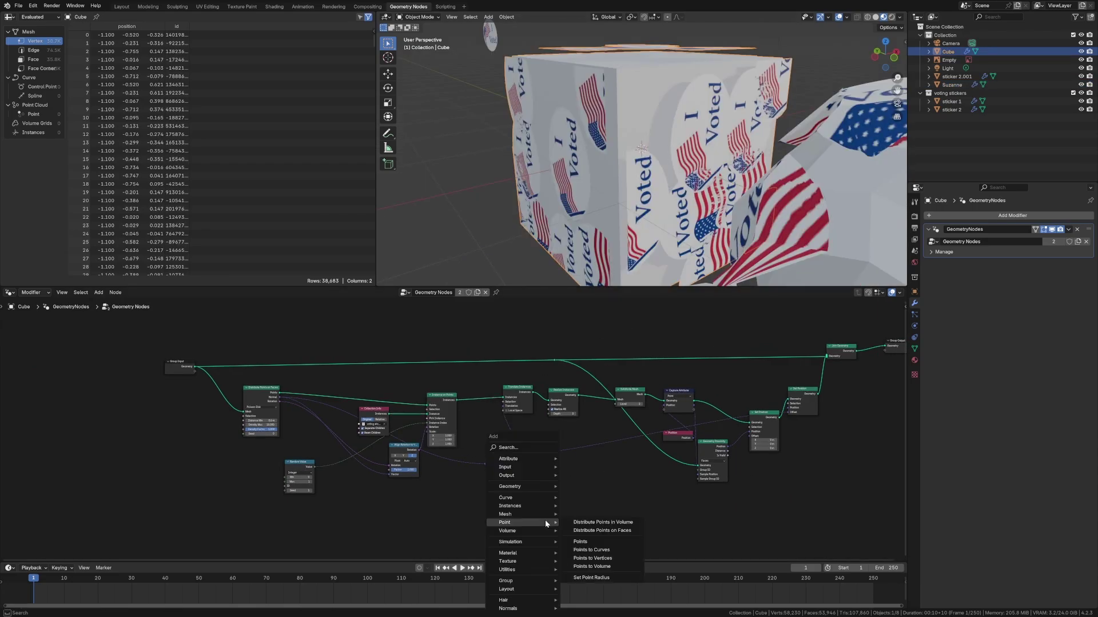
{"action": "type", "text": "rota in"}
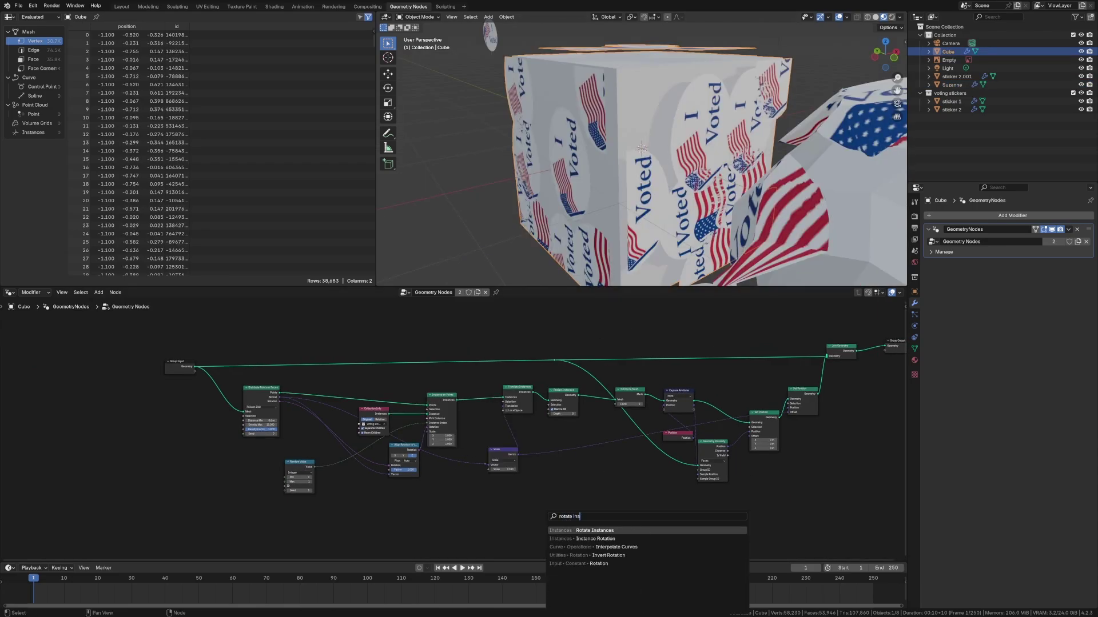
{"action": "key", "text": "Return"}
{"action": "left_click", "coordinate": [483, 384]}
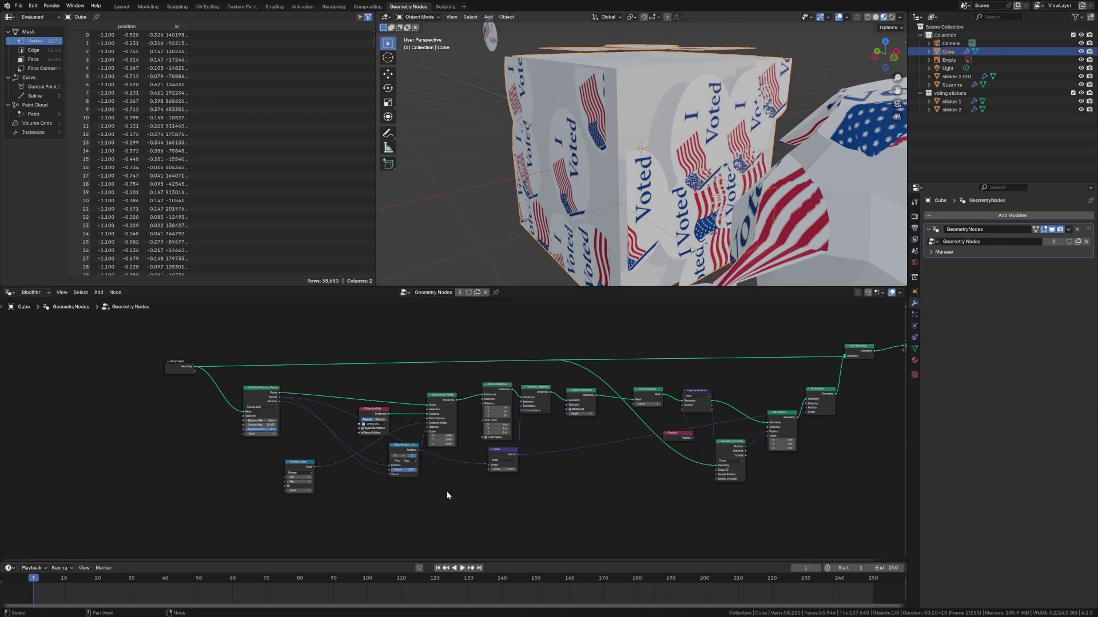
Add a Float Random Value node and connect its Value to the Rotation input of Rotate Instances
{"action": "key", "text": "shift+a"}
{"action": "type", "text": "random"}
{"action": "key", "text": "Return"}
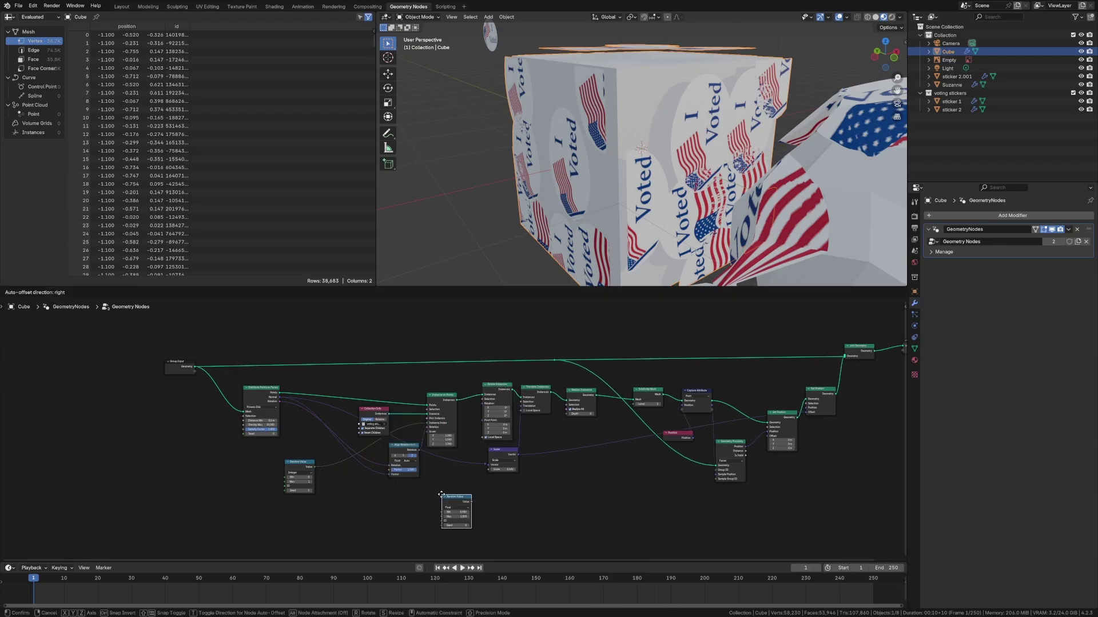
{"action": "left_click", "coordinate": [451, 500]}
{"action": "scroll", "coordinate": [465, 485], "scroll_direction": "up", "scroll_amount": 3}
{"action": "scroll", "coordinate": [469, 486], "scroll_direction": "up", "scroll_amount": 4}
{"action": "middle_click_drag", "start_coordinate": [485, 487], "coordinate": [464, 431]}
{"action": "left_click_drag", "start_coordinate": [421, 541], "coordinate": [498, 311]}
{"action": "left_click", "coordinate": [408, 513]}
{"action": "left_click", "coordinate": [409, 537]}
{"action": "left_click_drag", "start_coordinate": [411, 494], "coordinate": [419, 482]}
Set the new Random Value's Min to -pi and Max to pi, and inspect the rotated stickers
{"action": "left_click", "coordinate": [410, 511]}
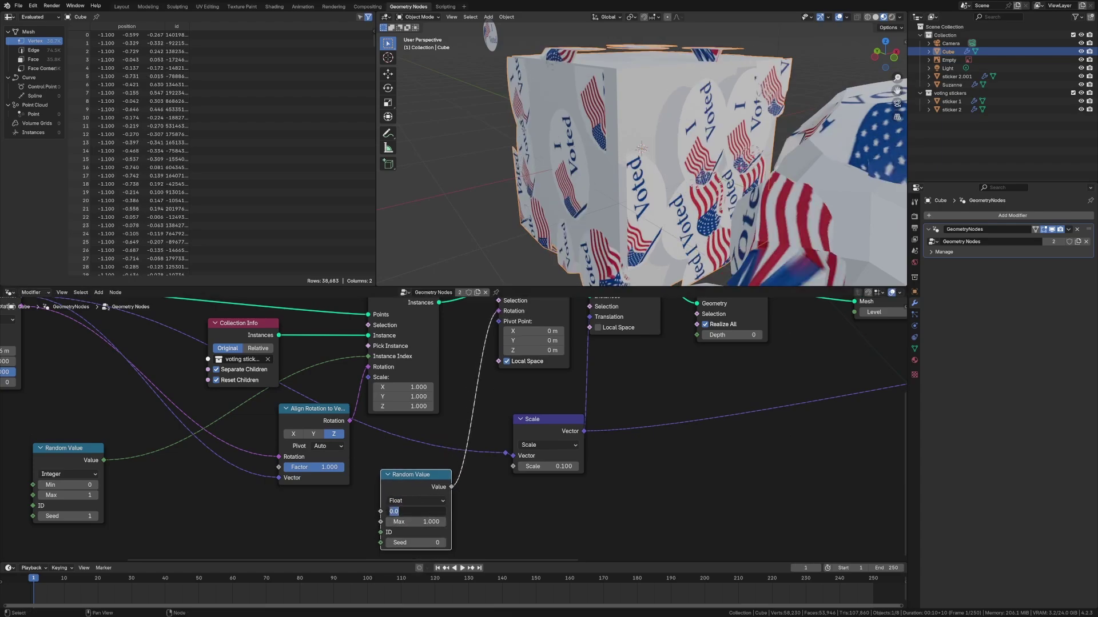
{"action": "type", "text": "-pi"}
{"action": "key", "text": "Return"}
{"action": "left_click", "coordinate": [415, 522]}
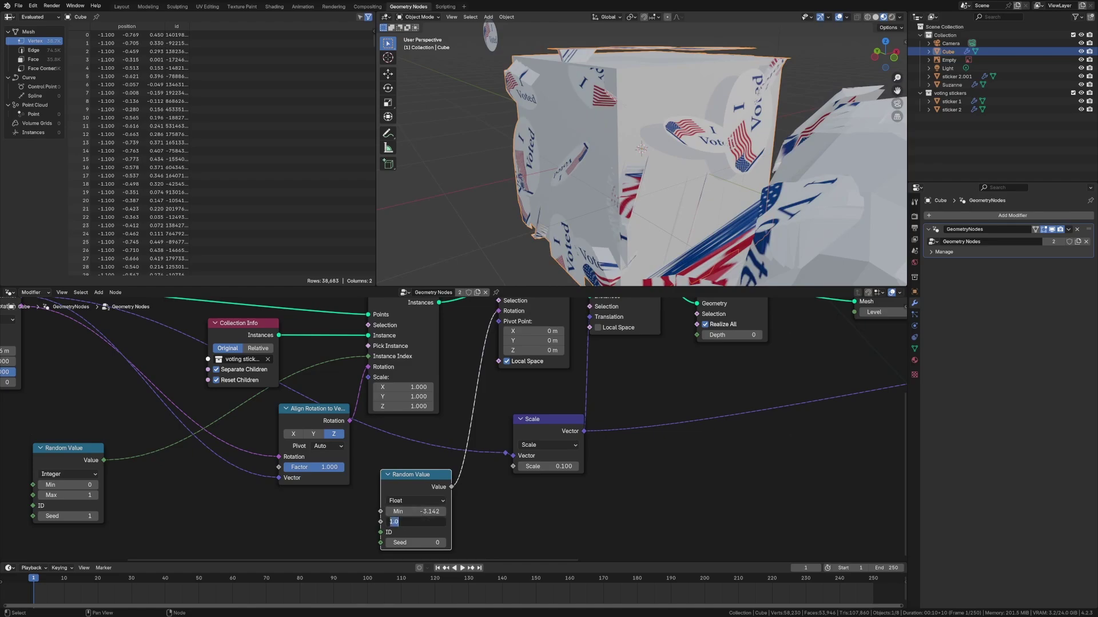
{"action": "type", "text": "pi"}
{"action": "key", "text": "Return"}
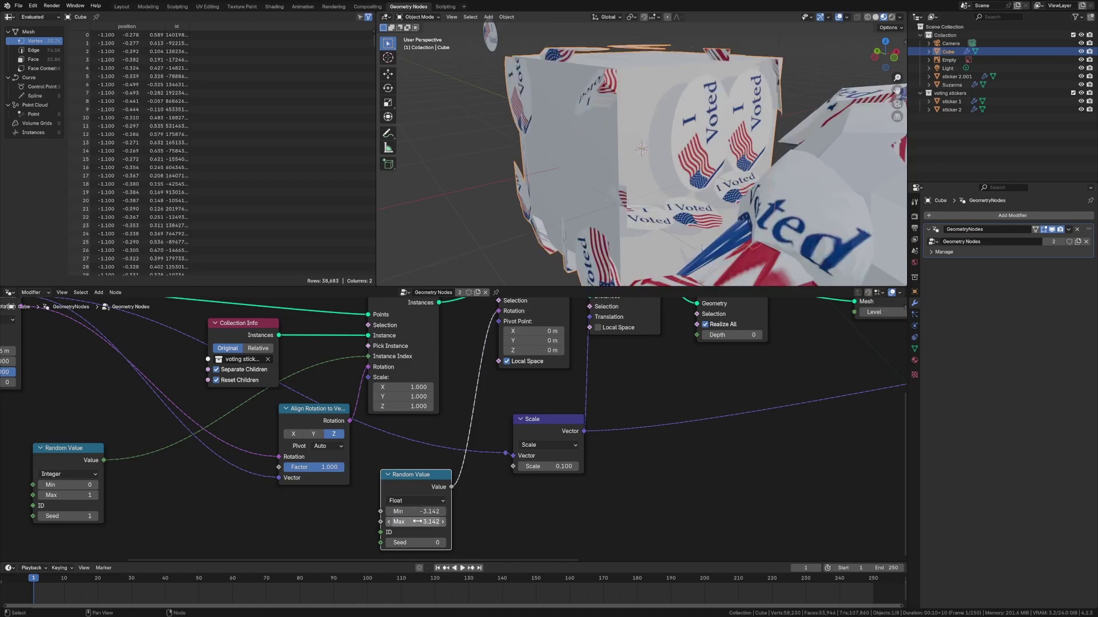
{"action": "scroll", "coordinate": [643, 166], "scroll_direction": "down", "scroll_amount": 3}
{"action": "middle_click_drag", "start_coordinate": [643, 166], "coordinate": [663, 137]}
{"action": "scroll", "coordinate": [662, 197], "scroll_direction": "down", "scroll_amount": 3}
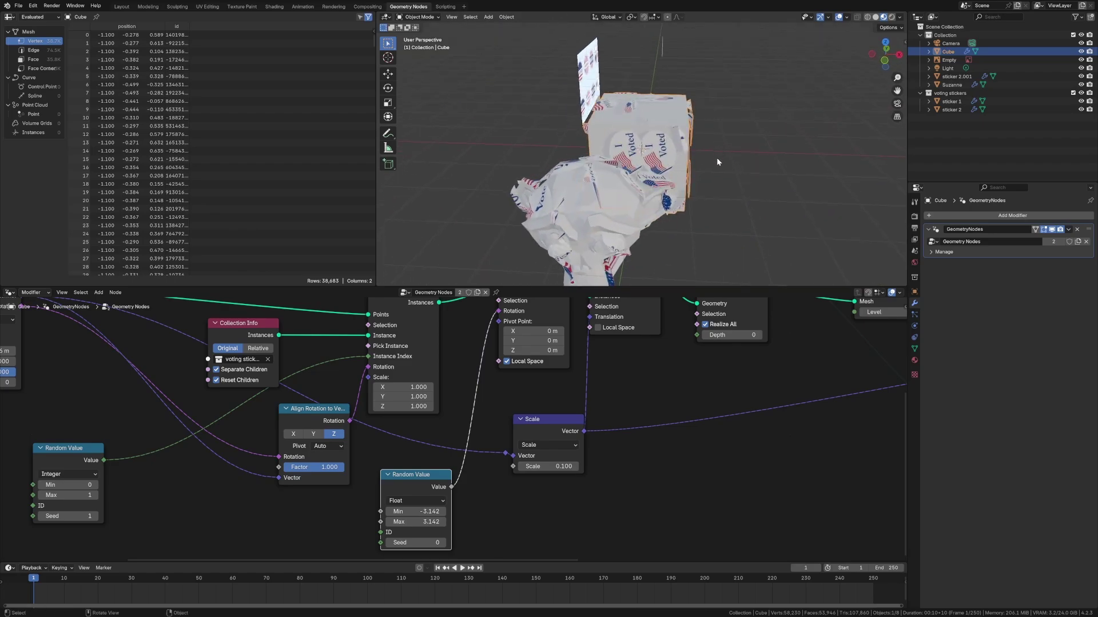
Switch the rotation Random Value node to Vector and set its Z component to Min -pi and Max pi
{"action": "middle_click_drag", "start_coordinate": [717, 165], "coordinate": [749, 132]}
{"action": "left_click_drag", "start_coordinate": [434, 481], "coordinate": [499, 330]}
{"action": "left_click", "coordinate": [385, 502]}
{"action": "left_click", "coordinate": [380, 548]}
{"action": "scroll", "coordinate": [462, 427], "scroll_direction": "down", "scroll_amount": 3}
{"action": "left_click", "coordinate": [404, 479]}
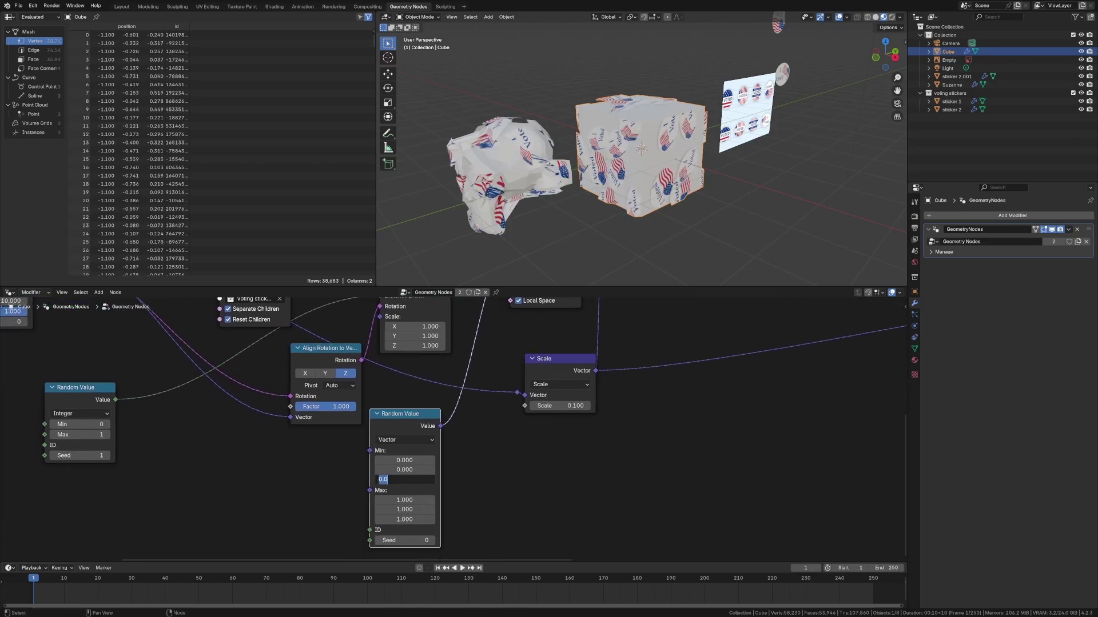
{"action": "type", "text": "-"}
{"action": "type", "text": "pi"}
{"action": "key", "text": "Tab"}
{"action": "type", "text": "pi"}
Set the rotation Random Value's Max X and Y to 0, and inspect the stickers on the cube
{"action": "key", "text": "shift+Tab"}
{"action": "key", "text": "shift+Tab"}
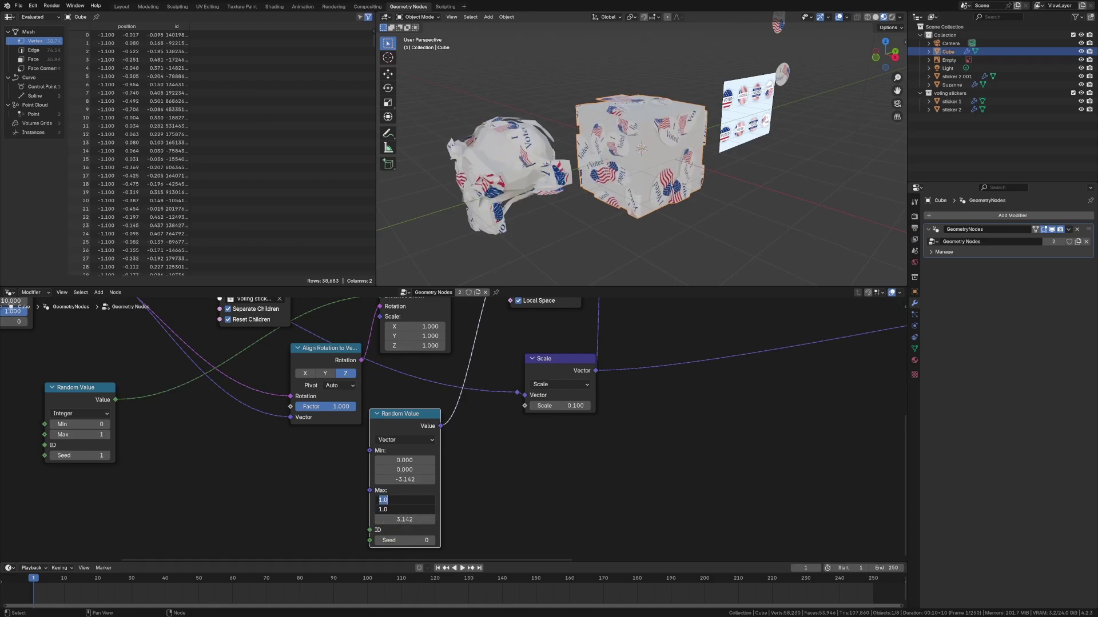
{"action": "type", "text": "0"}
{"action": "key", "text": "Tab"}
{"action": "type", "text": "0"}
{"action": "key", "text": "Return"}
{"action": "left_click", "coordinate": [713, 251]}
{"action": "middle_click_drag", "start_coordinate": [713, 252], "coordinate": [811, 158]}
{"action": "scroll", "coordinate": [636, 166], "scroll_direction": "up", "scroll_amount": 3}
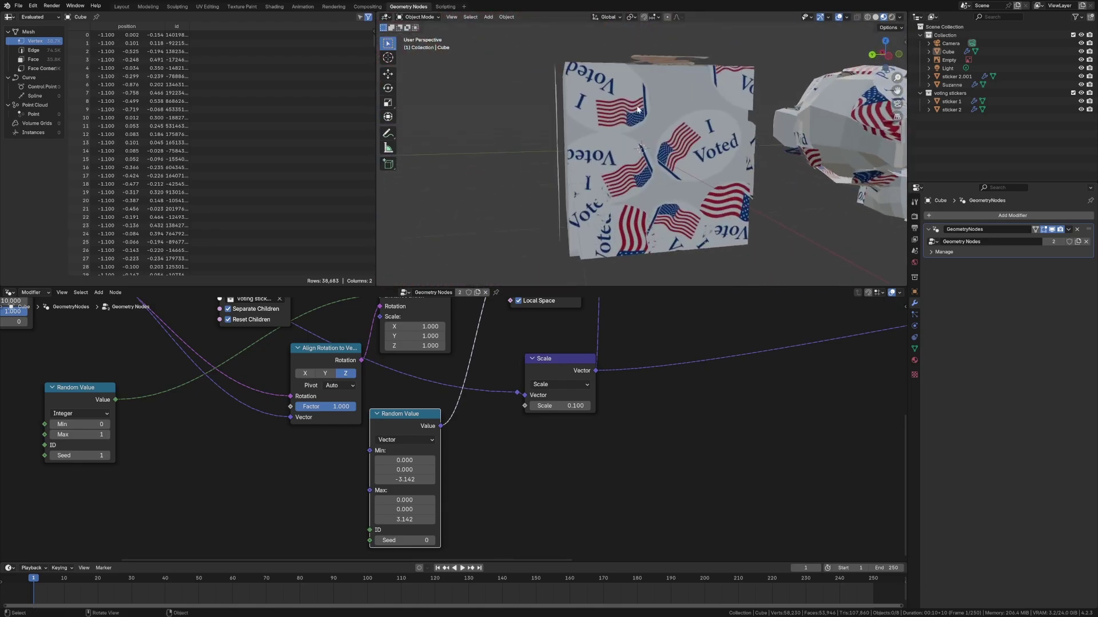
{"action": "middle_click_drag", "start_coordinate": [699, 143], "coordinate": [706, 179]}
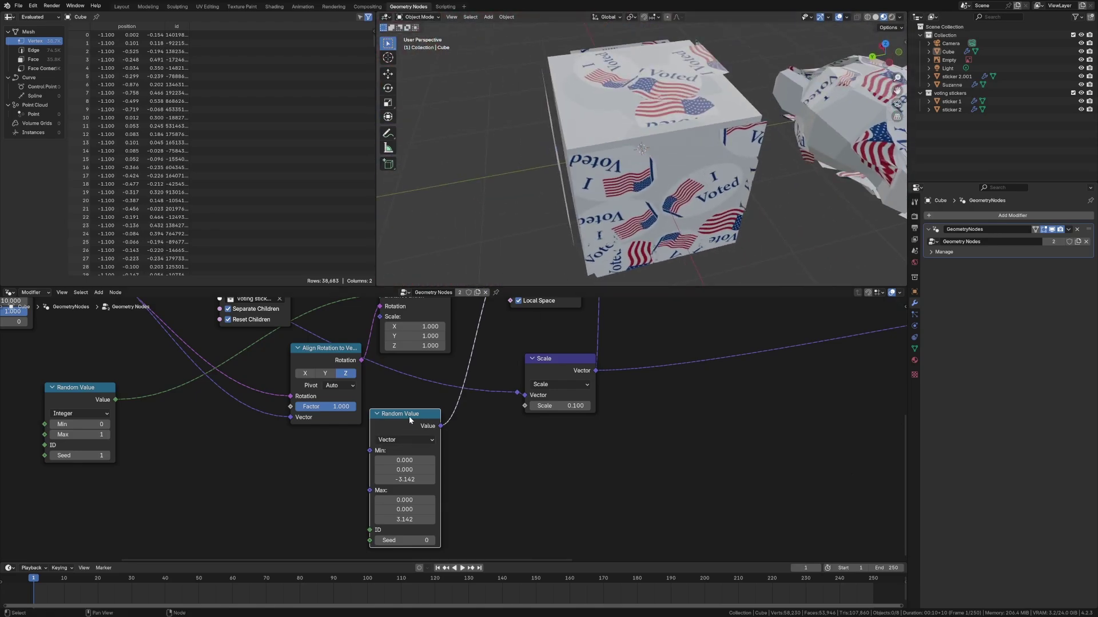
Rearrange the scattering nodes into a compact cluster and place the Vector Random Value node below Rotate Instances
{"action": "left_click_drag", "start_coordinate": [410, 417], "coordinate": [431, 417]}
{"action": "middle_click_drag", "start_coordinate": [663, 207], "coordinate": [680, 189]}
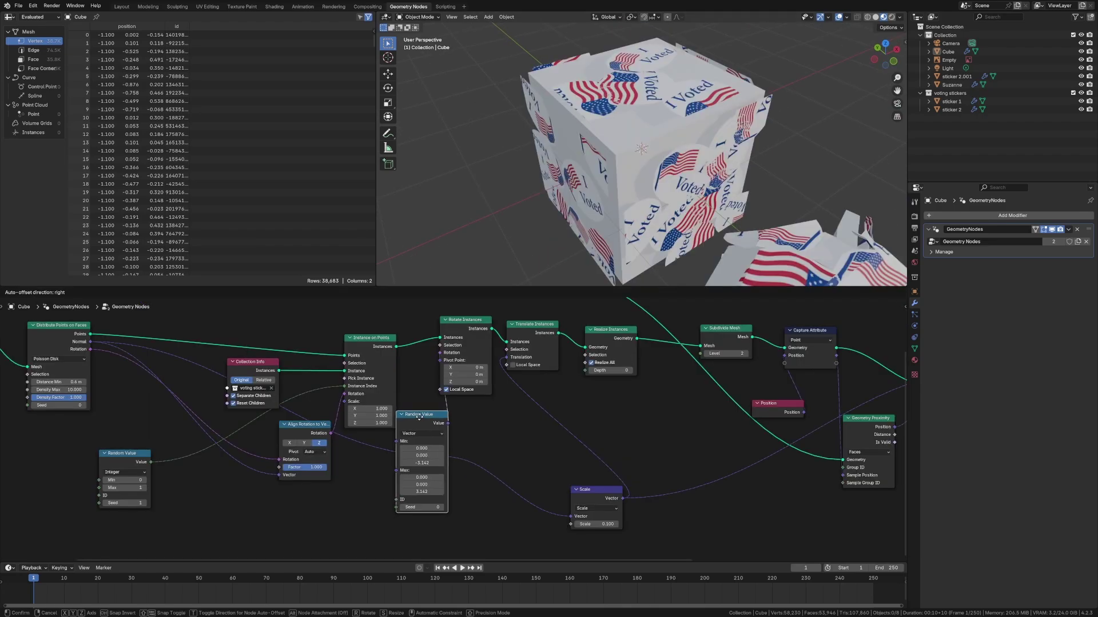
{"action": "left_click_drag", "start_coordinate": [423, 414], "coordinate": [429, 413]}
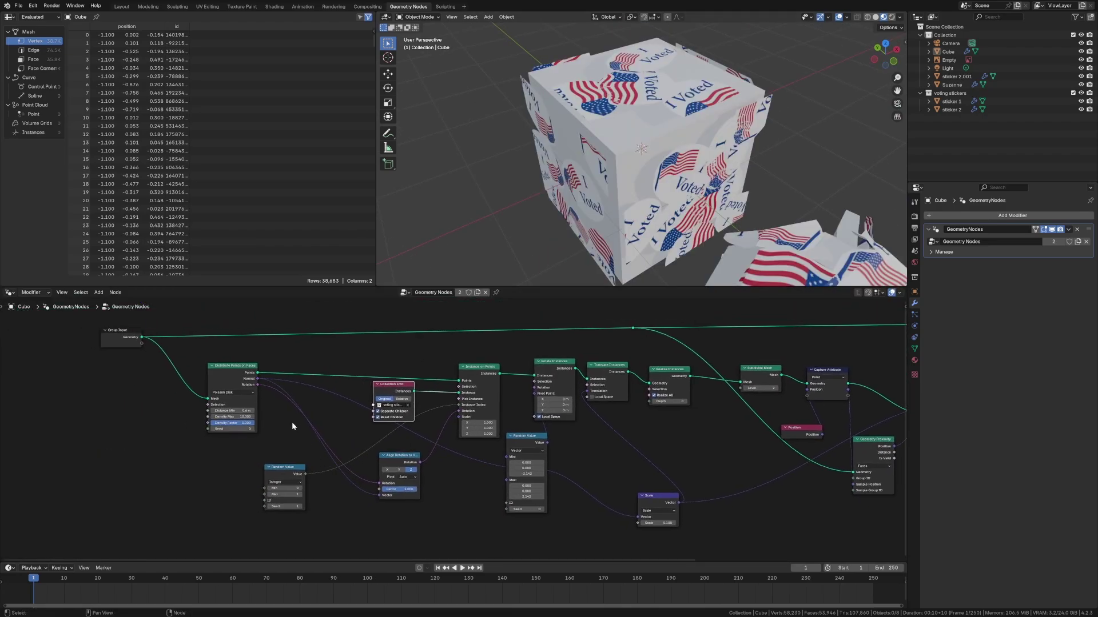
{"action": "left_click_drag", "start_coordinate": [292, 422], "coordinate": [314, 474]}
{"action": "left_click_drag", "start_coordinate": [478, 374], "coordinate": [447, 377]}
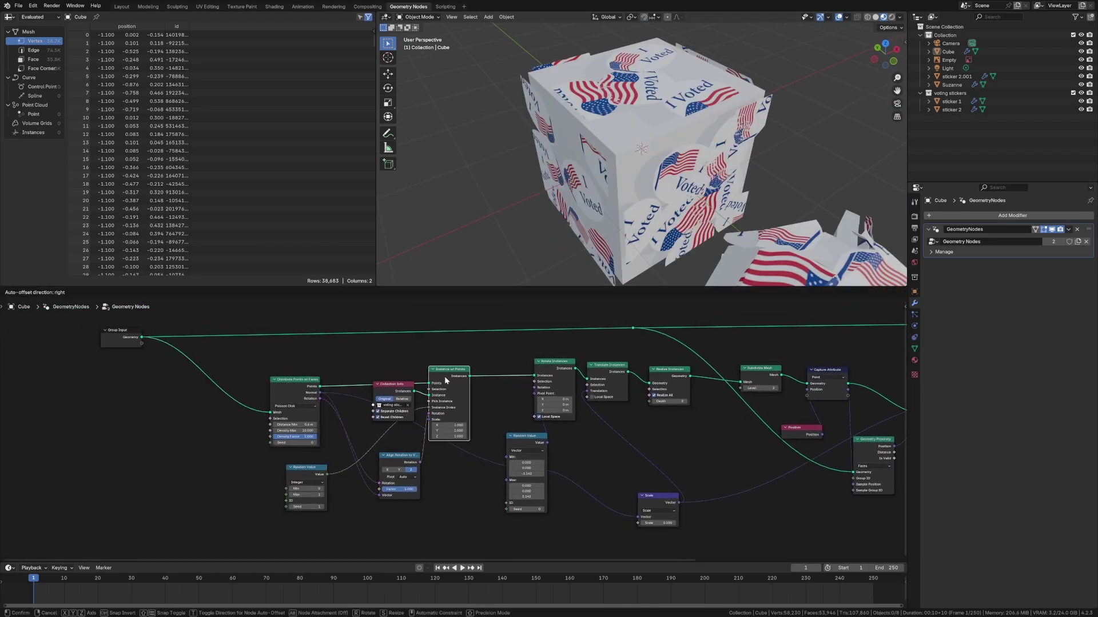
{"action": "left_click_drag", "start_coordinate": [403, 461], "coordinate": [405, 468]}
Frame the point distribution and instancing nodes, label the frame "scattering stickers", and shift it away from Rotate Instances
{"action": "left_click_drag", "start_coordinate": [468, 504], "coordinate": [255, 363]}
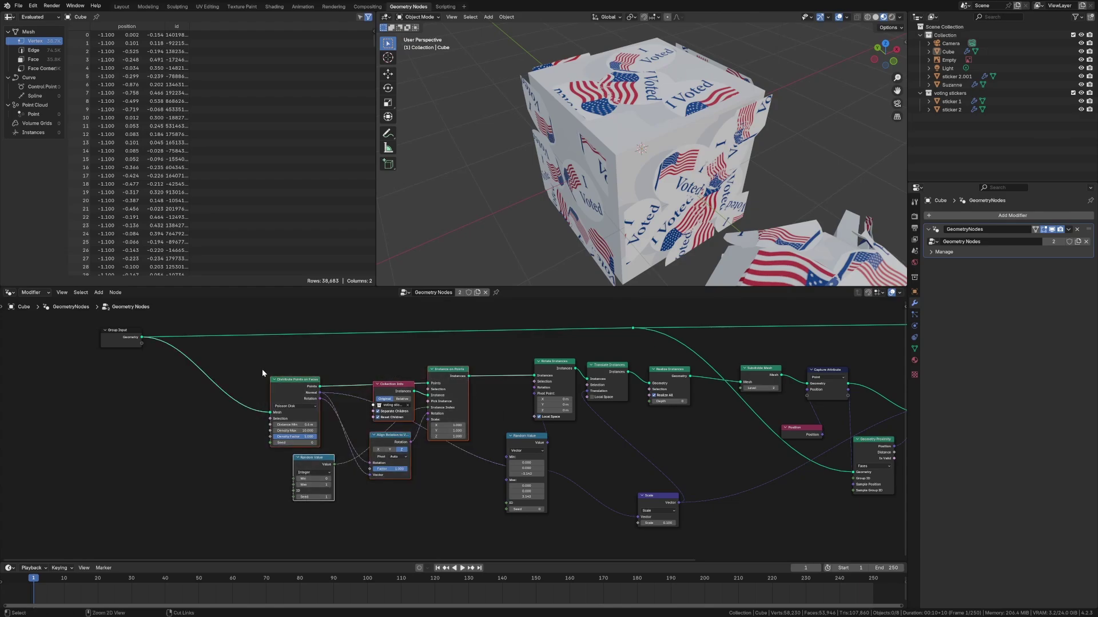
{"action": "key", "text": "ctrl+j"}
{"action": "left_click", "coordinate": [364, 360]}
{"action": "key", "text": "F2"}
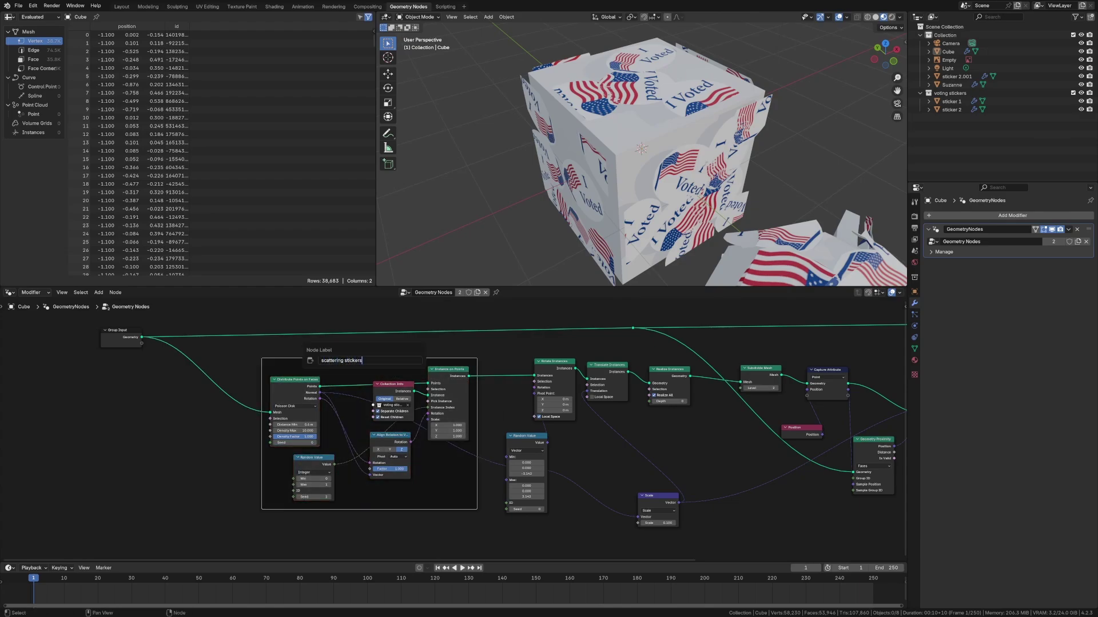
{"action": "key", "text": "Return"}
{"action": "left_click_drag", "start_coordinate": [364, 361], "coordinate": [285, 378]}
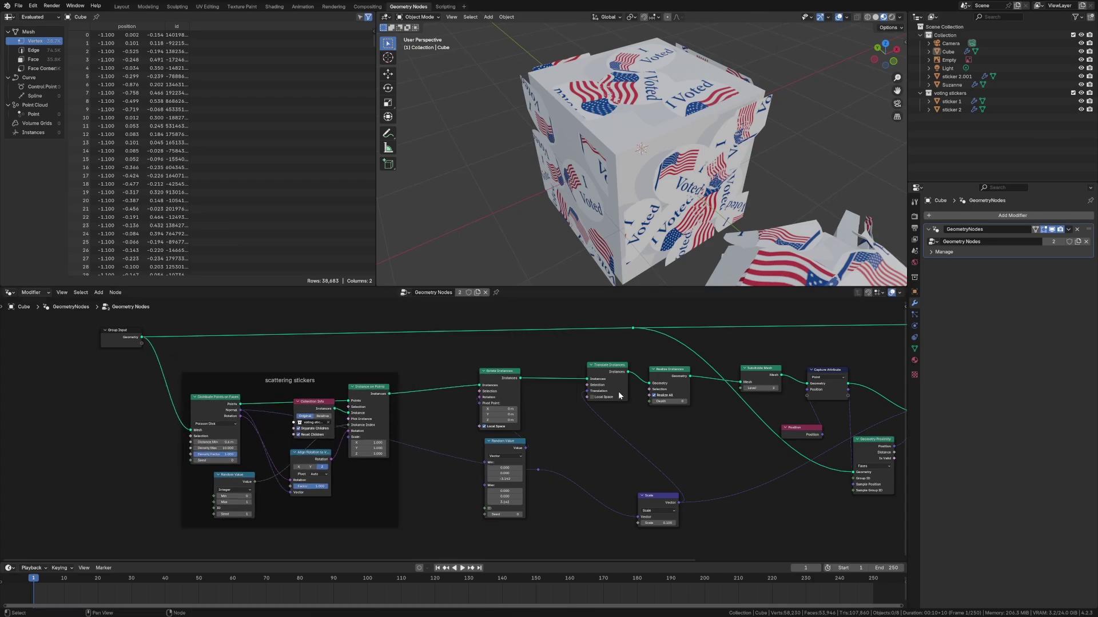
Mute and unmute the Translate Instances node repeatedly to compare its effect on the monkey and cube stickers
{"action": "left_click", "coordinate": [619, 371]}
{"action": "key", "text": "m"}
{"action": "key", "text": "m"}
{"action": "key", "text": "m"}
{"action": "middle_click_drag", "start_coordinate": [703, 218], "coordinate": [595, 223]}
{"action": "scroll", "coordinate": [475, 208], "scroll_direction": "down", "scroll_amount": 2}
{"action": "middle_click_drag", "start_coordinate": [474, 208], "coordinate": [489, 204]}
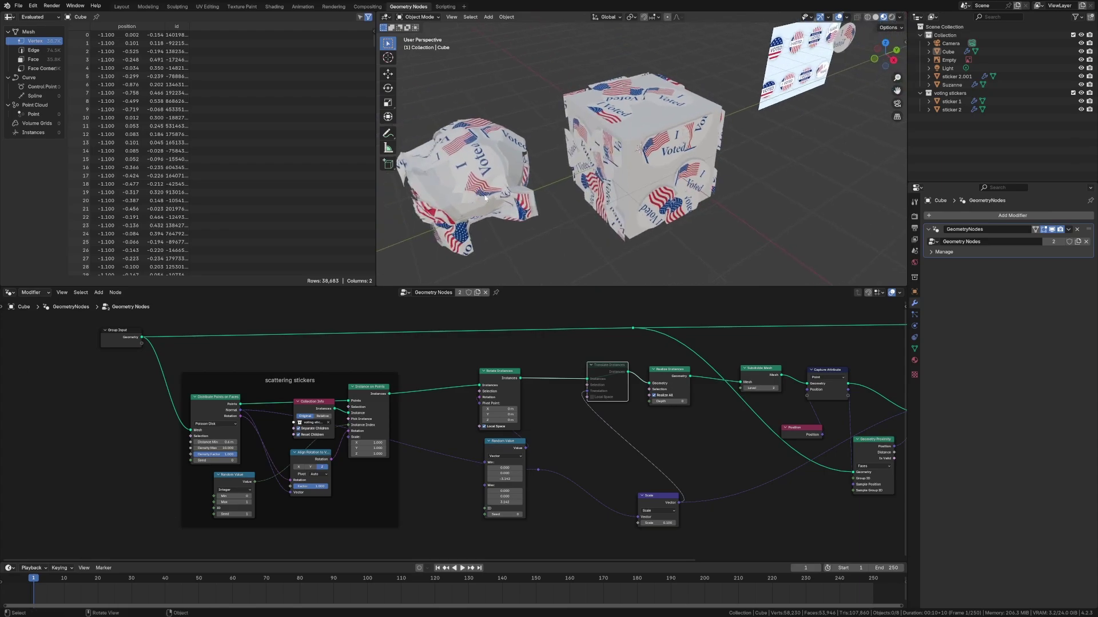
{"action": "key", "text": "m"}
{"action": "key", "text": "m"}
{"action": "key", "text": "m"}
{"action": "key", "text": "m"}
{"action": "key", "text": "m"}
{"action": "key", "text": "m"}
Delete the Translate Instances node while keeping the connection, and move Realize Instances closer to Rotate Instances
{"action": "key", "text": "ctrl+x"}
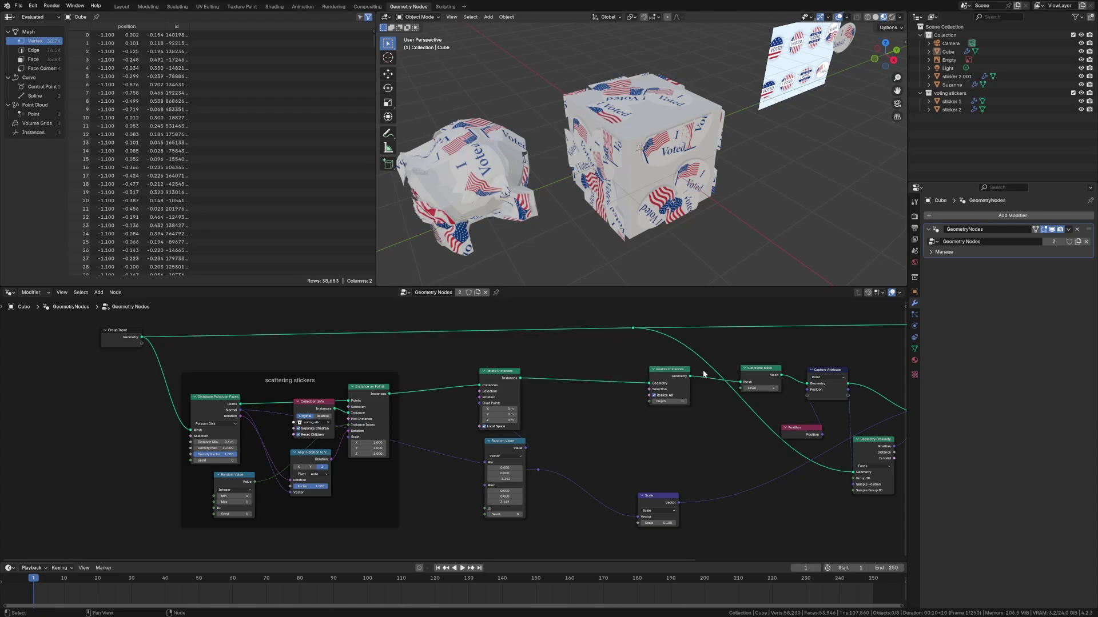
{"action": "left_click_drag", "start_coordinate": [680, 372], "coordinate": [637, 379]}
{"action": "scroll", "coordinate": [658, 400], "scroll_direction": "down", "scroll_amount": 3}
{"action": "middle_click_drag", "start_coordinate": [682, 414], "coordinate": [591, 407]}
{"action": "middle_click_drag", "start_coordinate": [497, 436], "coordinate": [630, 422]}
Frame Rotate Instances with its Random Value node and label the frame "random rotation on z"
{"action": "left_click_drag", "start_coordinate": [572, 356], "coordinate": [532, 486]}
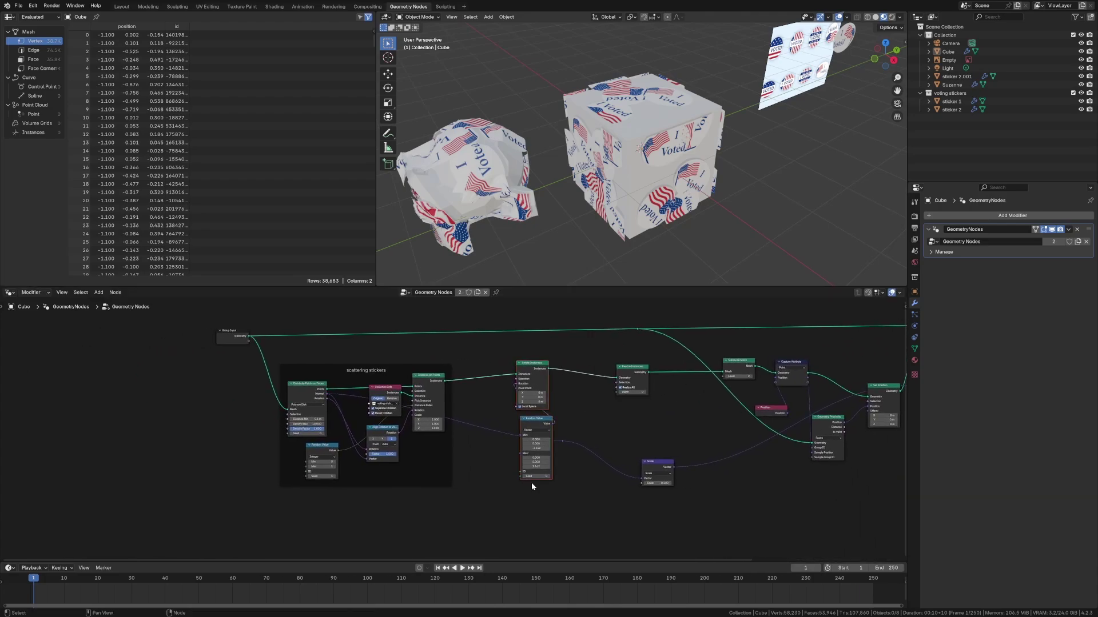
{"action": "key", "text": "ctrl+j"}
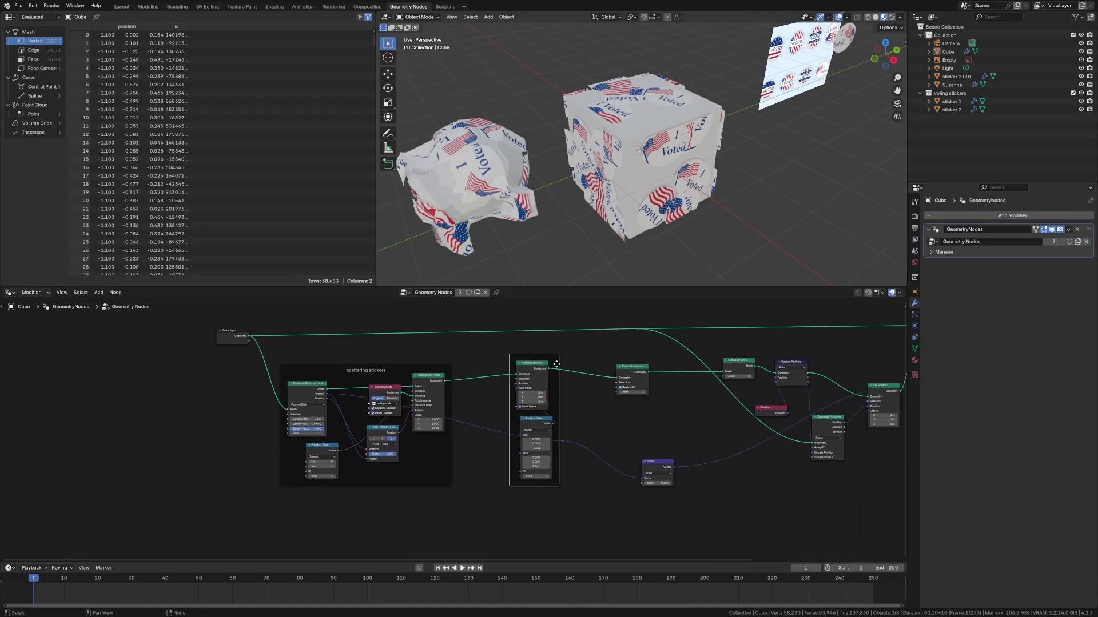
{"action": "key", "text": "F2"}
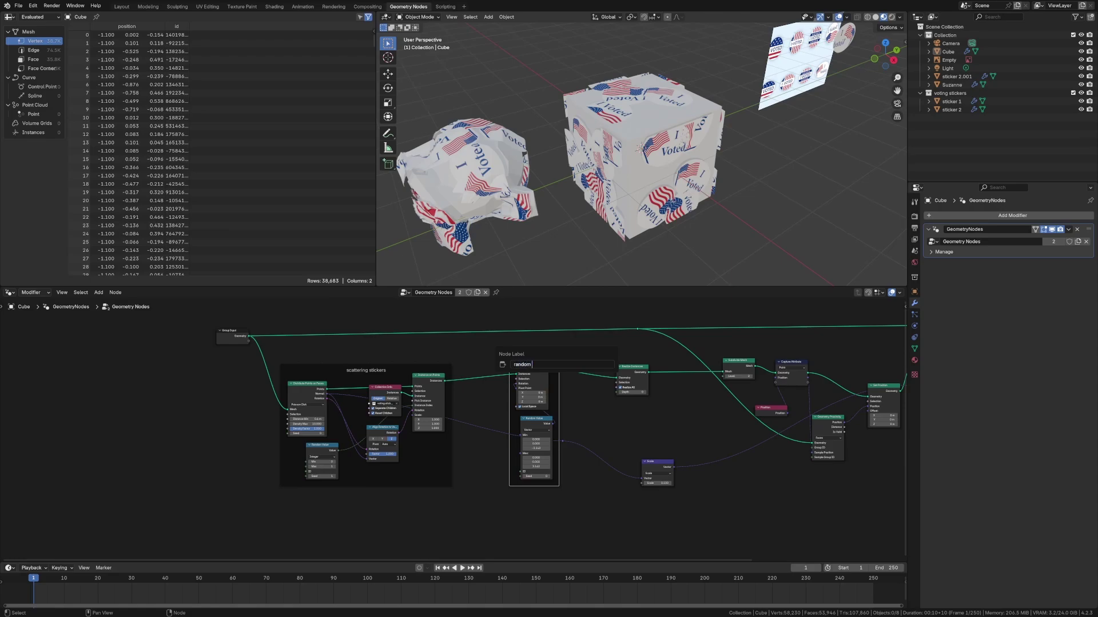
{"action": "type", "text": "random rotation on z"}
{"action": "key", "text": "Return"}
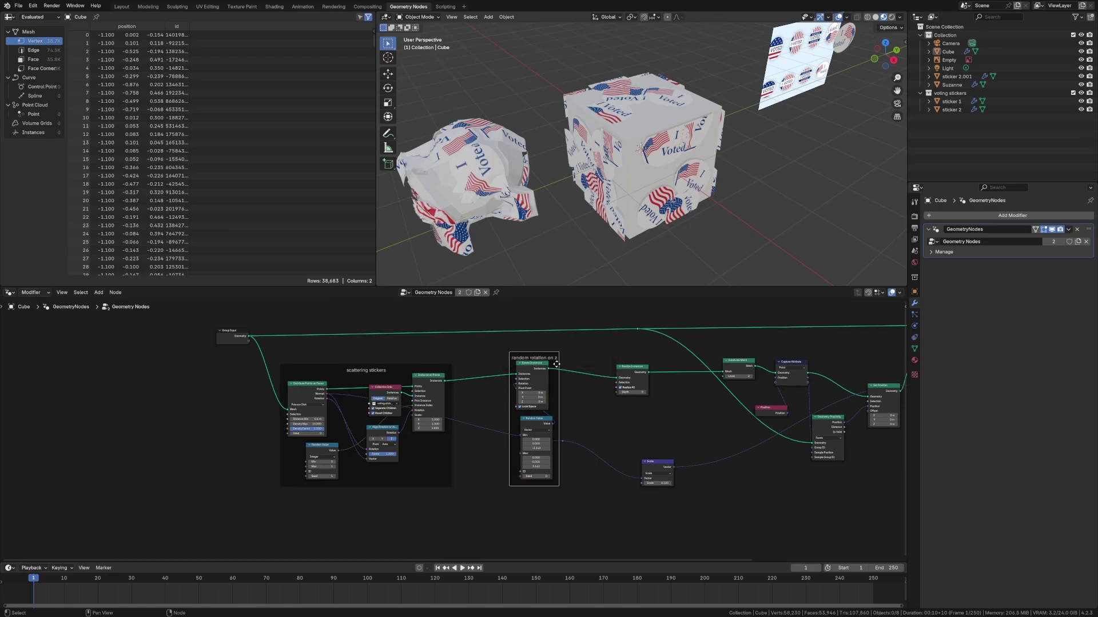
Reposition the Realize Instances, Geometry Proximity and Set Position nodes to separate the projection nodes from the offset nodes
{"action": "left_click_drag", "start_coordinate": [632, 369], "coordinate": [669, 372]}
{"action": "middle_click_drag", "start_coordinate": [713, 428], "coordinate": [500, 399]}
{"action": "middle_click_drag", "start_coordinate": [671, 387], "coordinate": [589, 452]}
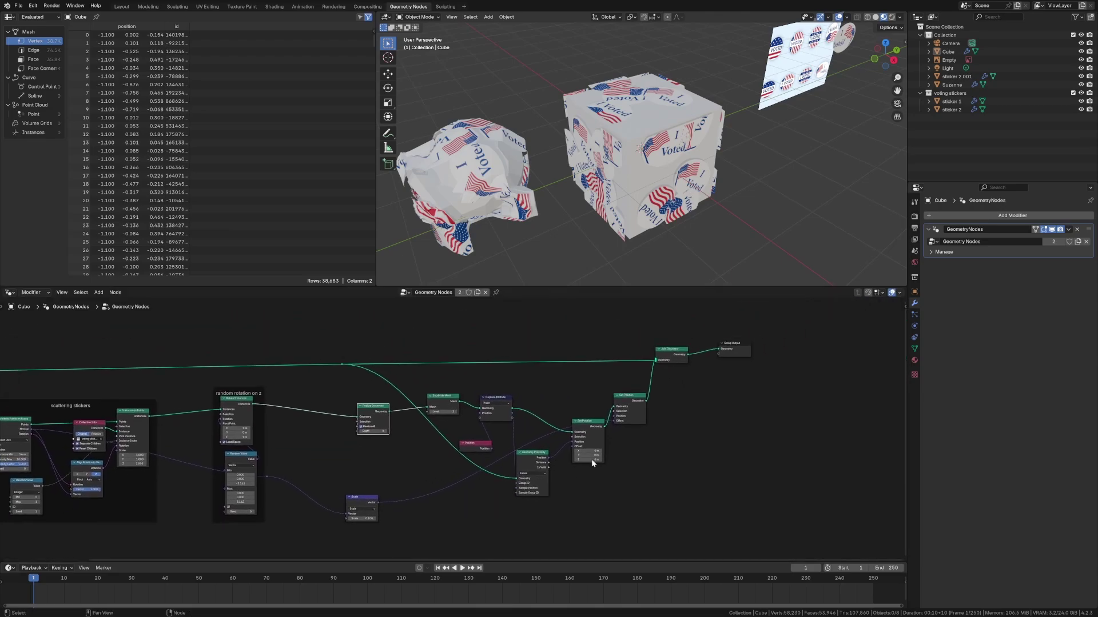
{"action": "left_click_drag", "start_coordinate": [594, 426], "coordinate": [588, 417]}
{"action": "left_click_drag", "start_coordinate": [527, 455], "coordinate": [510, 455]}
{"action": "left_click_drag", "start_coordinate": [657, 502], "coordinate": [444, 396]}
Frame the nodes from Subdivide Mesh through the first Set Position and label the frame "shrinkwrapping with geo prox"
{"action": "left_click_drag", "start_coordinate": [612, 497], "coordinate": [425, 396]}
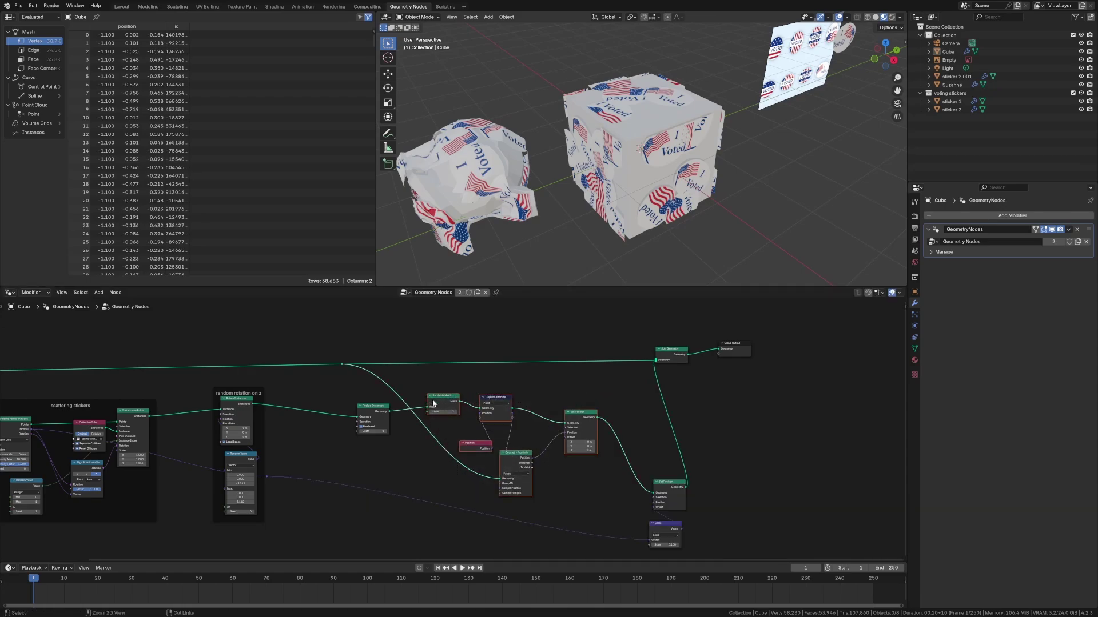
{"action": "key", "text": "ctrl+j"}
{"action": "left_click", "coordinate": [501, 402]}
{"action": "key", "text": "F2"}
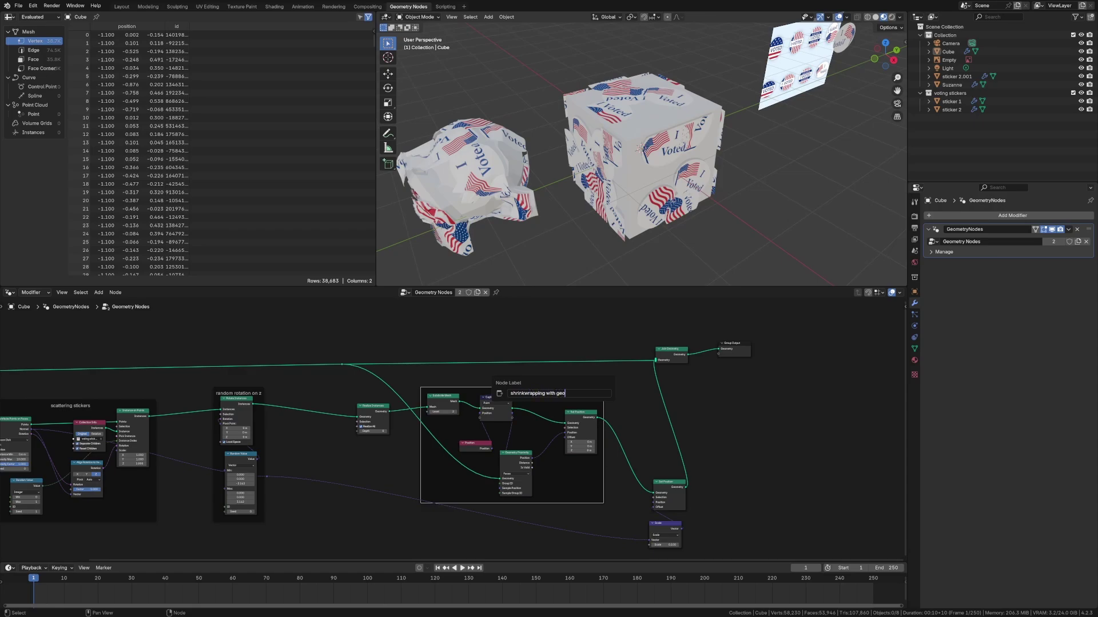
{"action": "key", "text": "Return"}
Frame the last Set Position with its Scale node as "offset by normals", and move Join Geometry and Group Output farther along
{"action": "type", "text": "puys"}
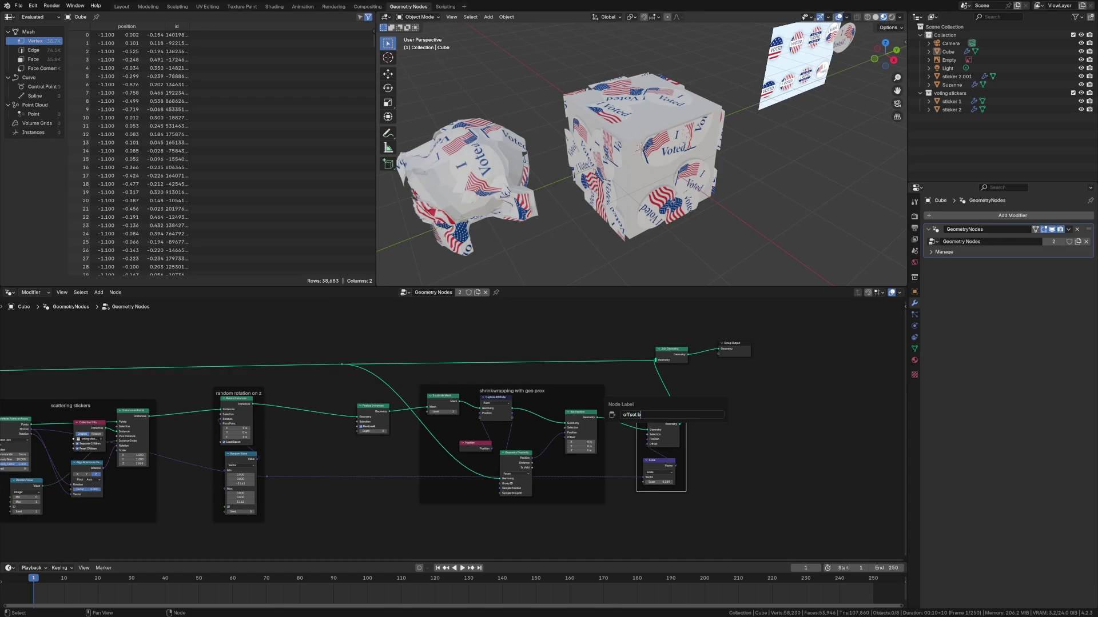
{"action": "type", "text": "et by normals"}
{"action": "key", "text": "Return"}
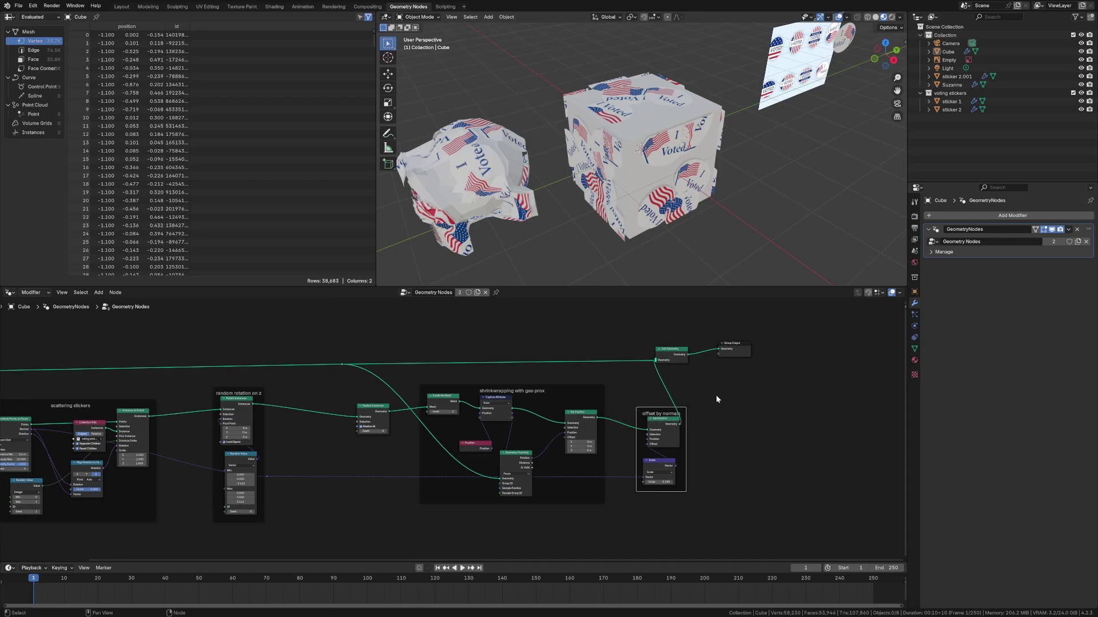
{"action": "left_click_drag", "start_coordinate": [809, 394], "coordinate": [689, 328]}
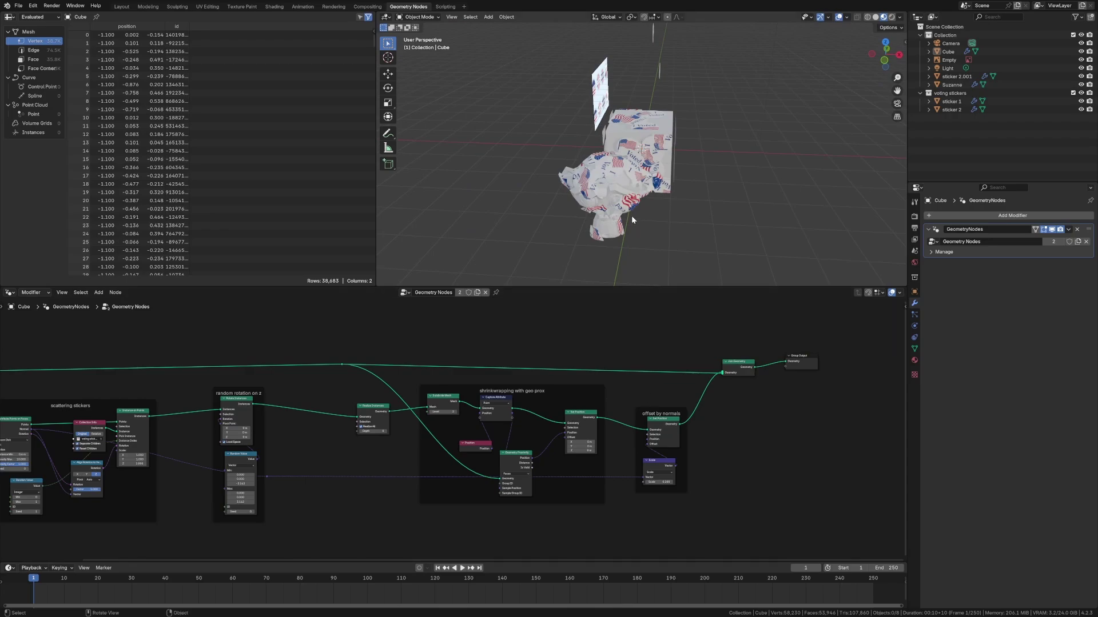
Switch to the Layout workspace, add a new monkey mesh and place it beyond the sticker reference image
{"action": "middle_click_drag", "start_coordinate": [633, 215], "coordinate": [643, 194]}
{"action": "scroll", "coordinate": [643, 194], "scroll_direction": "up", "scroll_amount": 4}
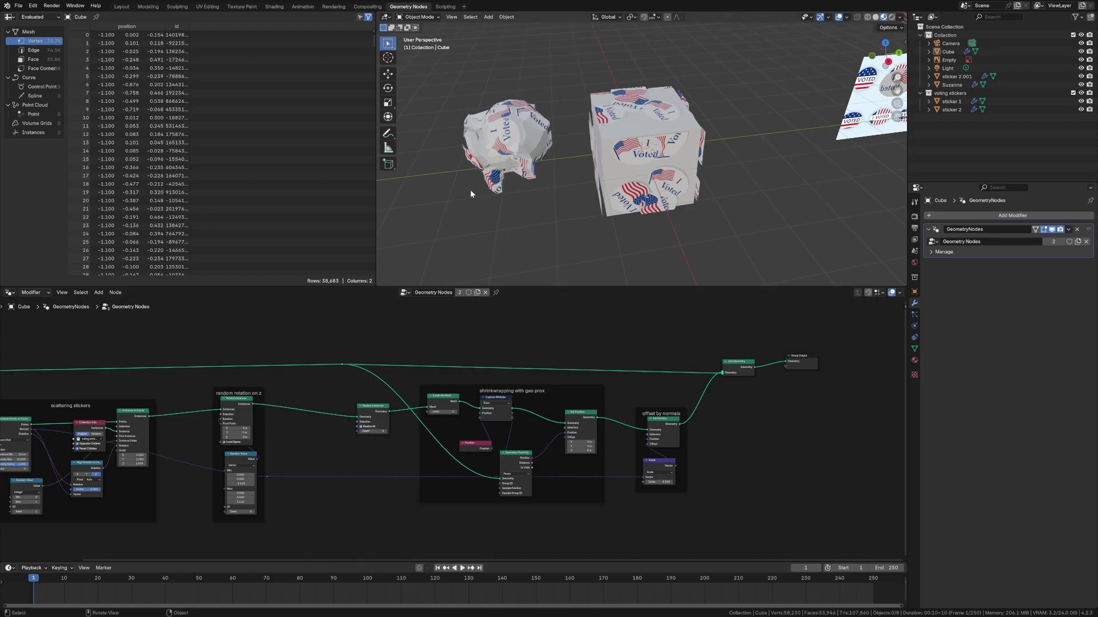
{"action": "mouse_move", "coordinate": [490, 191]}
{"action": "middle_mouse_down"}
{"action": "mouse_move", "coordinate": [512, 177]}
{"action": "mouse_move", "coordinate": [506, 184]}
{"action": "middle_mouse_up"}
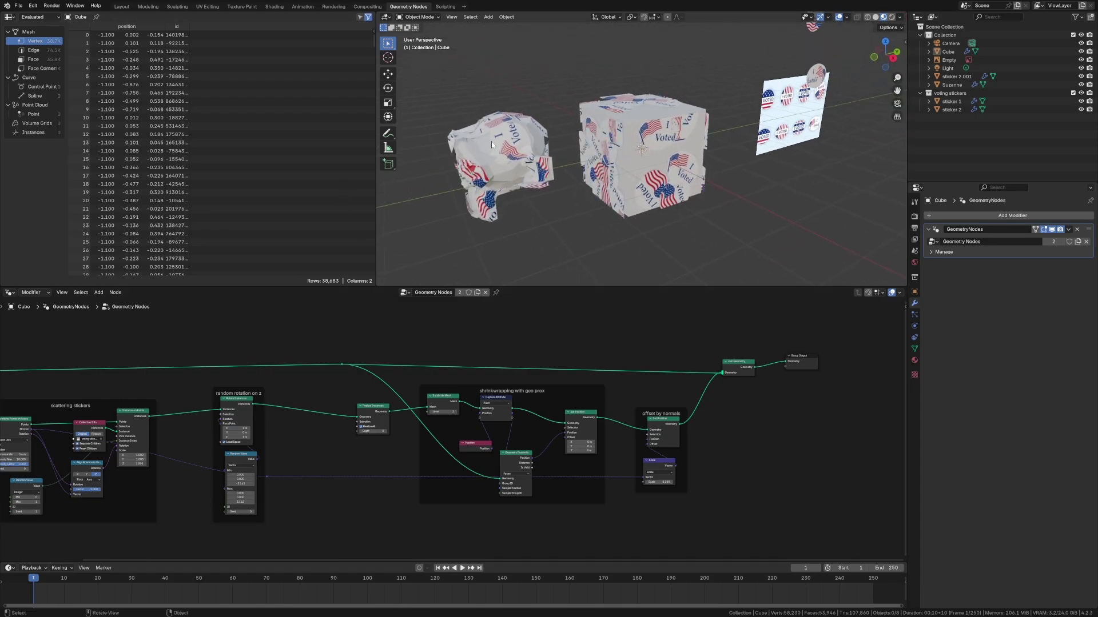
{"action": "left_click", "coordinate": [121, 7]}
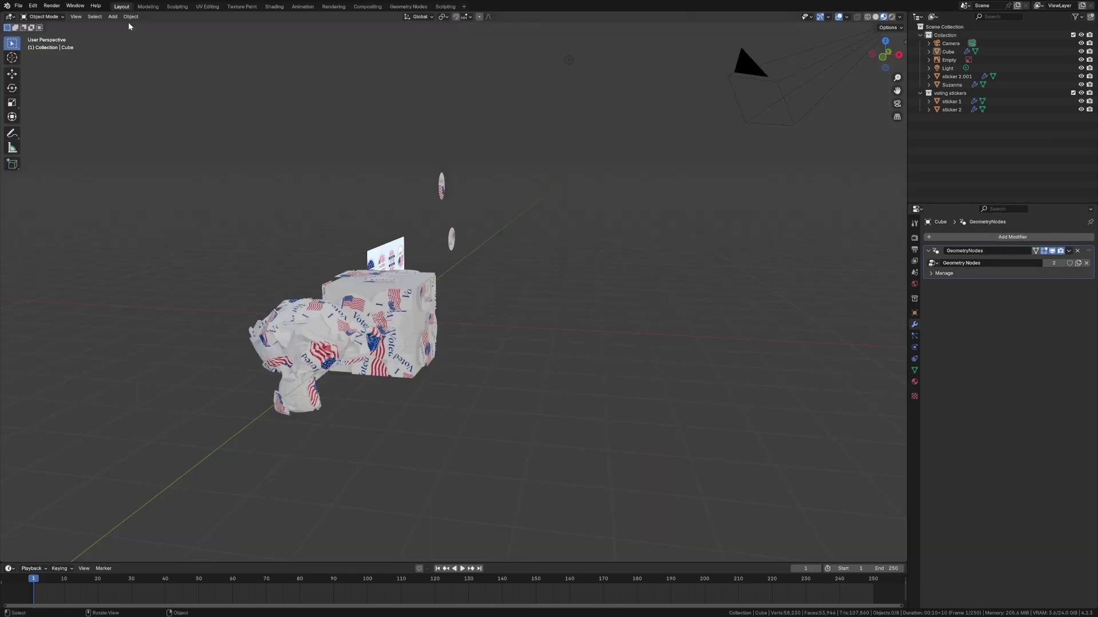
{"action": "middle_click_drag", "start_coordinate": [400, 278], "coordinate": [484, 314]}
{"action": "key", "text": "shift+a"}
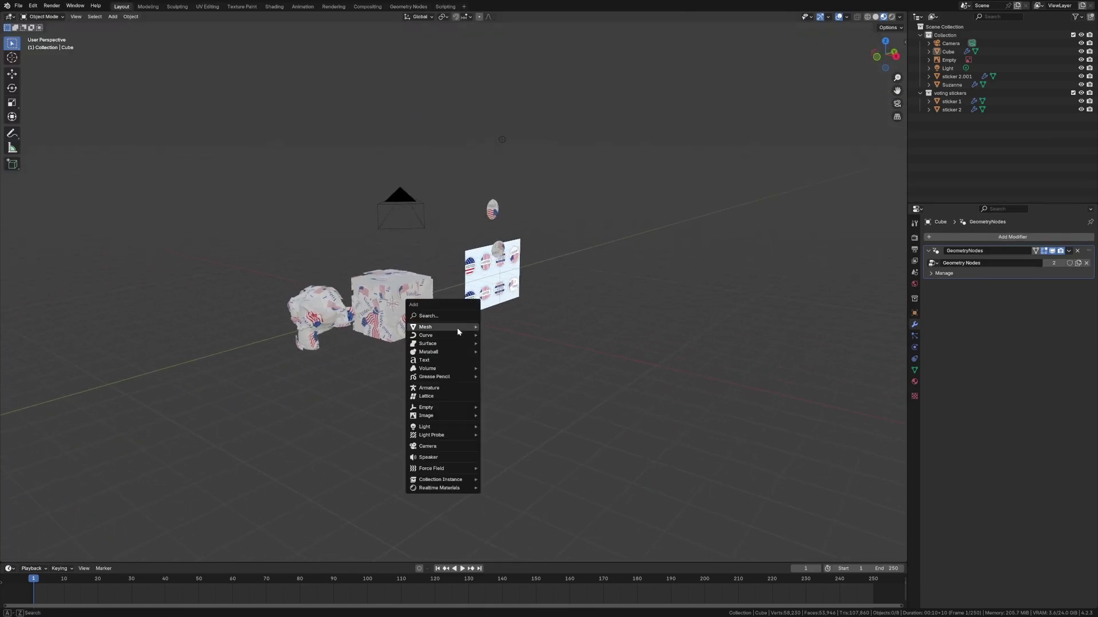
{"action": "mouse_move", "coordinate": [443, 346]}
{"action": "left_click", "coordinate": [508, 404]}
{"action": "key", "text": "g"}
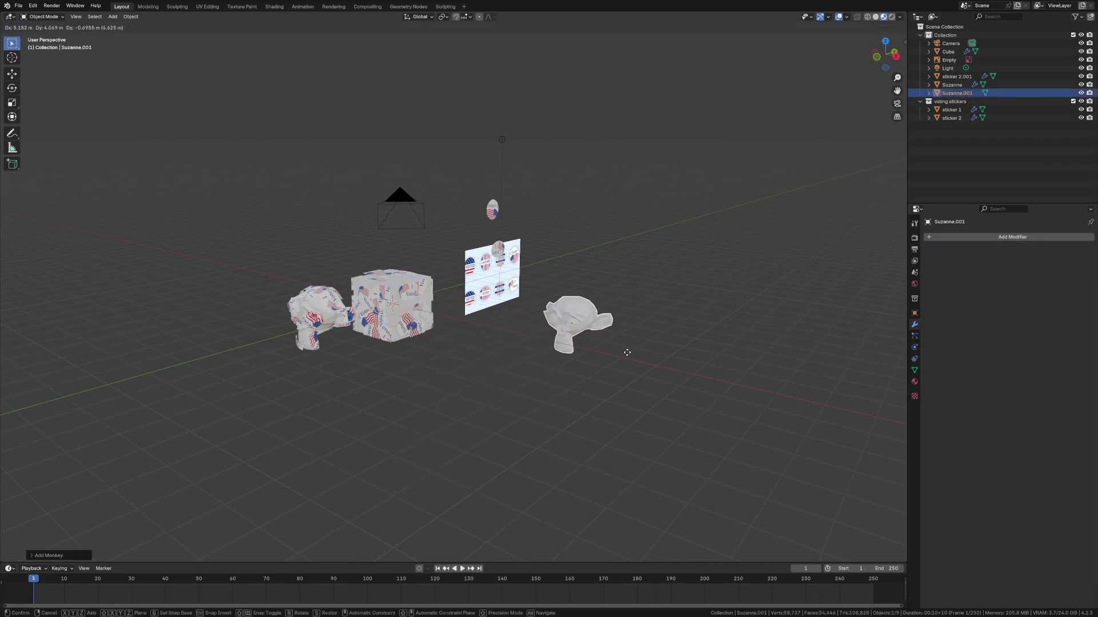
{"action": "left_click", "coordinate": [621, 343]}
{"action": "left_click", "coordinate": [594, 254]}
Duplicate the sticker 2 object and place the copy beside the new monkey
{"action": "left_click", "coordinate": [493, 211]}
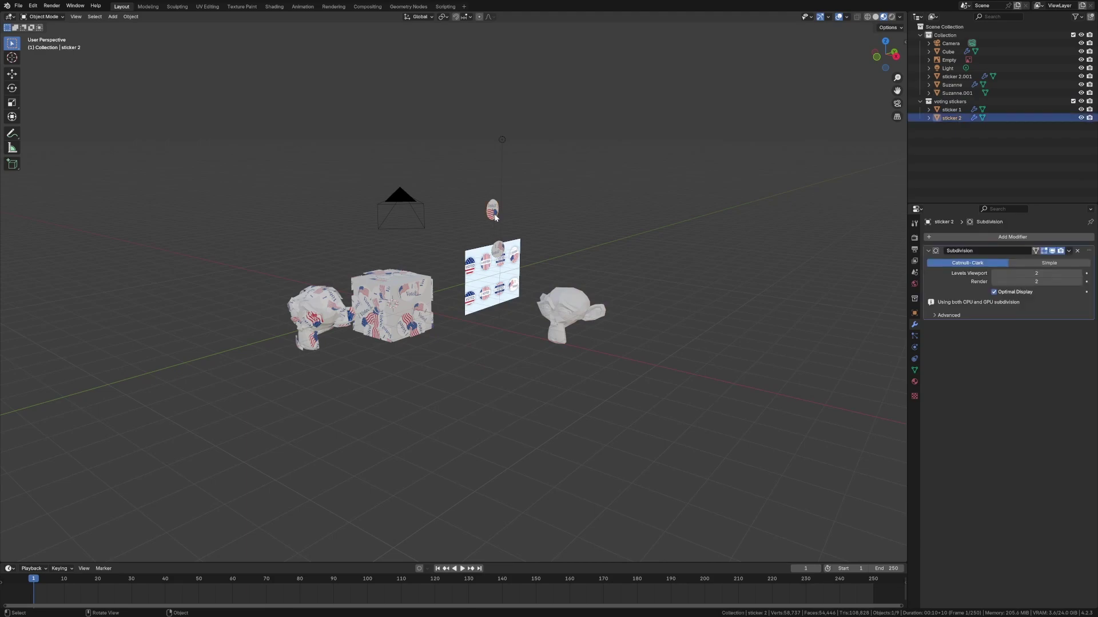
{"action": "key", "text": "shift+d"}
{"action": "left_click", "coordinate": [722, 308]}
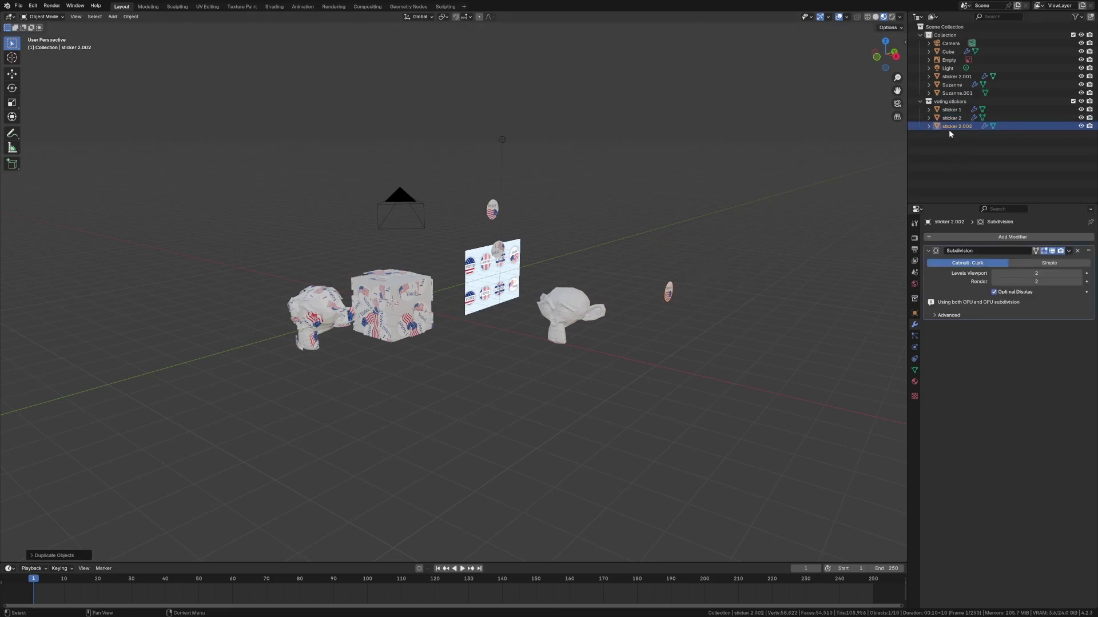
Move the new monkey and the duplicated sticker into a new collection named "shrinkwrap modifier"
{"action": "left_click", "coordinate": [565, 305]}
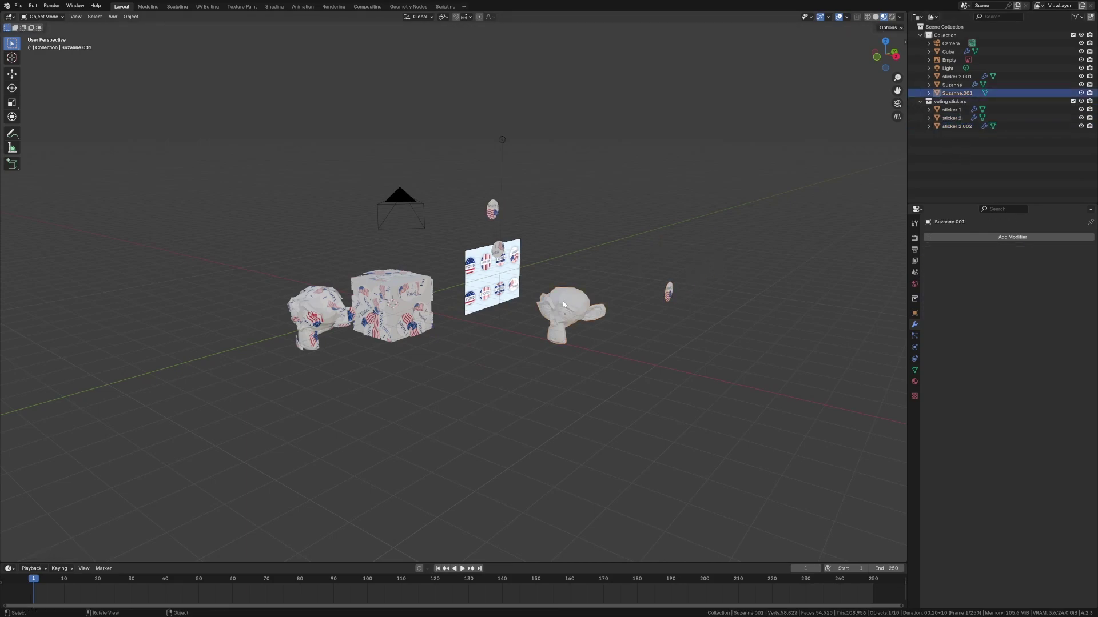
{"action": "key", "text": "m"}
{"action": "left_click", "coordinate": [562, 302]}
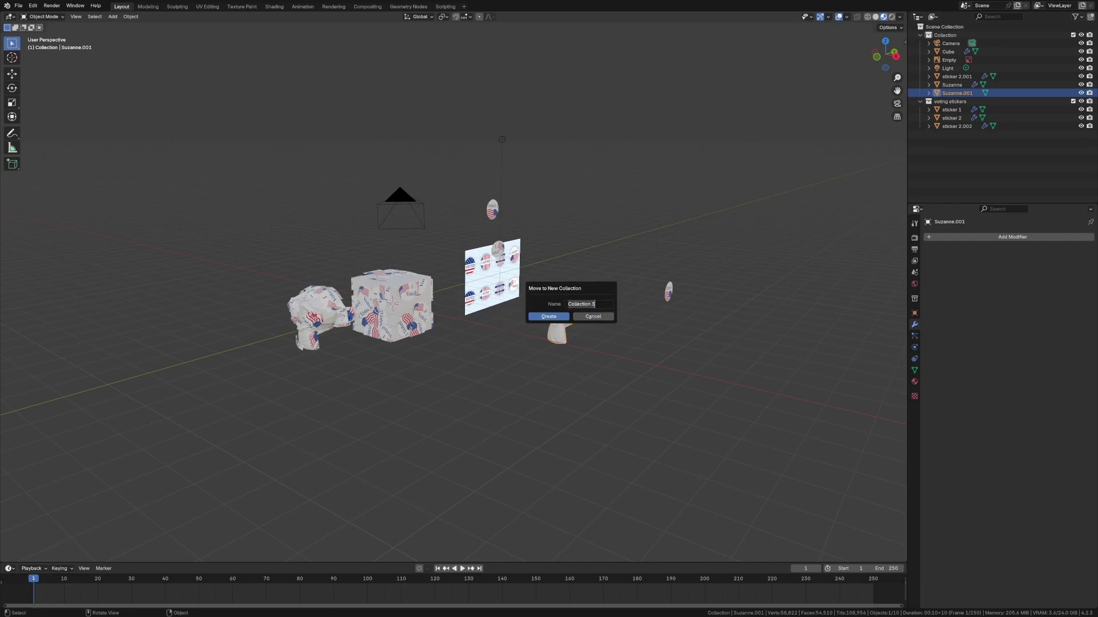
{"action": "type", "text": "shrinkwrap modifier"}
{"action": "left_click", "coordinate": [548, 316]}
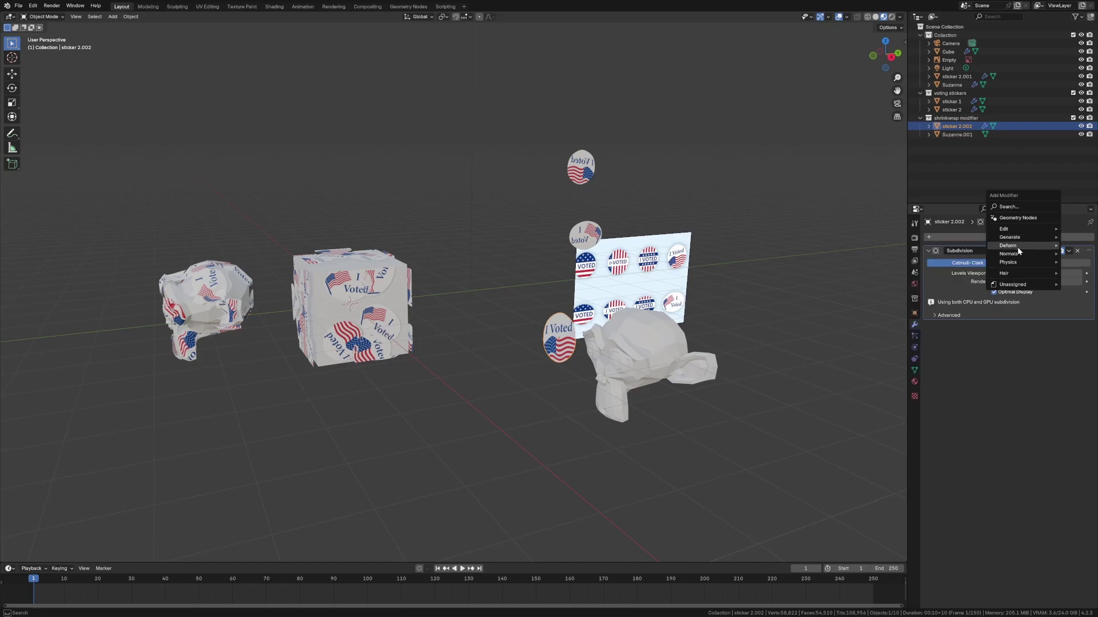
Add a Shrinkwrap modifier to the duplicated sticker using the Project wrap method, targeting the new monkey
{"action": "mouse_move", "coordinate": [1017, 247]}
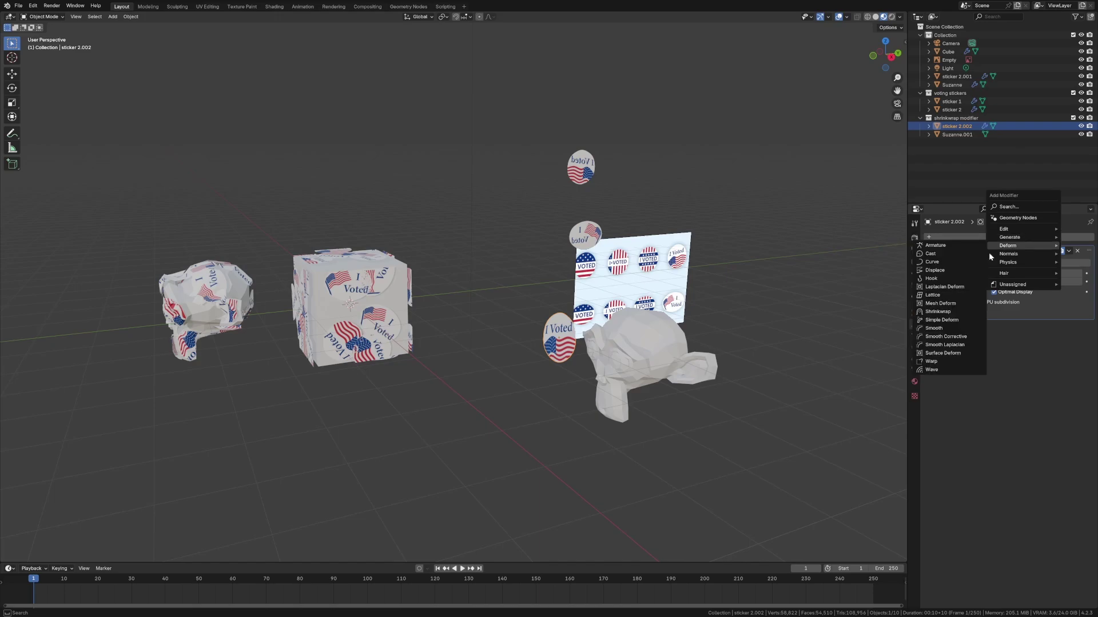
{"action": "left_click", "coordinate": [938, 312]}
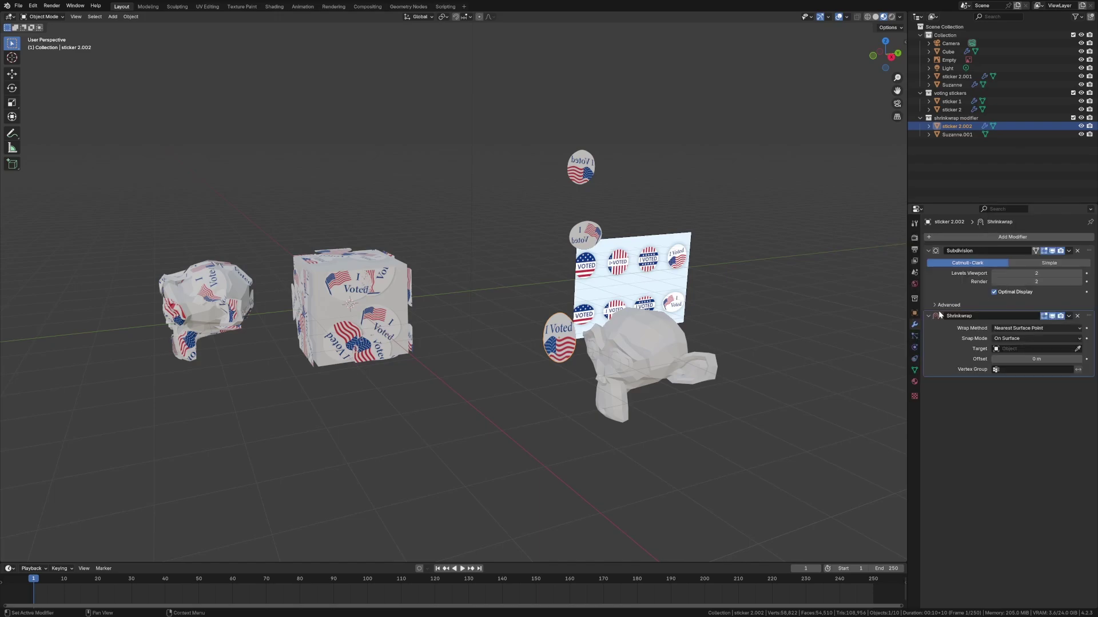
{"action": "left_click", "coordinate": [1045, 329]}
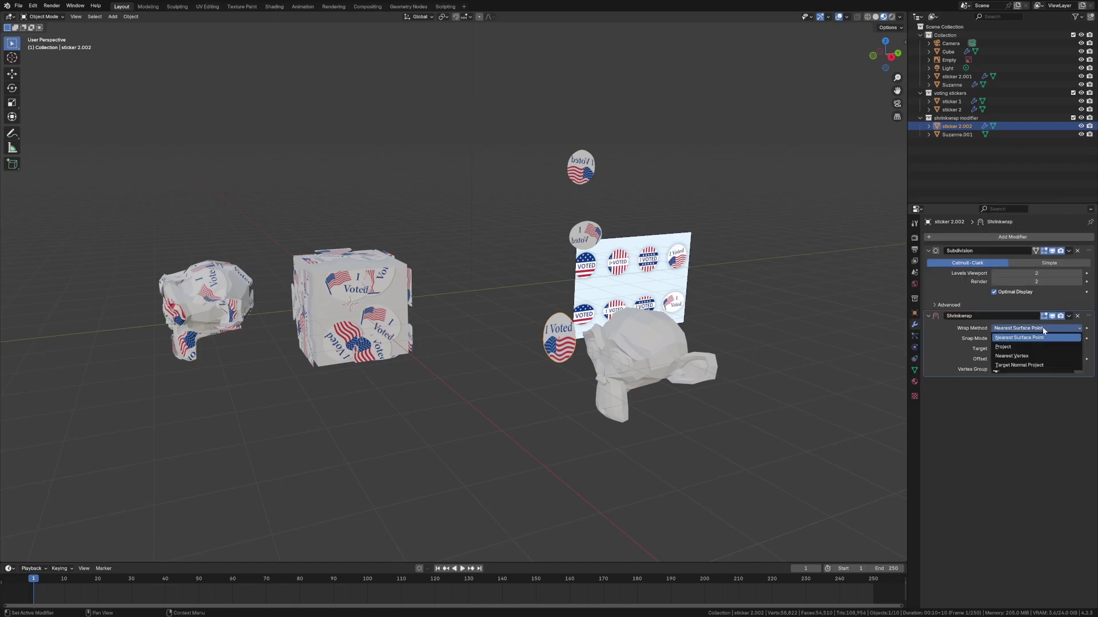
{"action": "left_click", "coordinate": [1012, 346]}
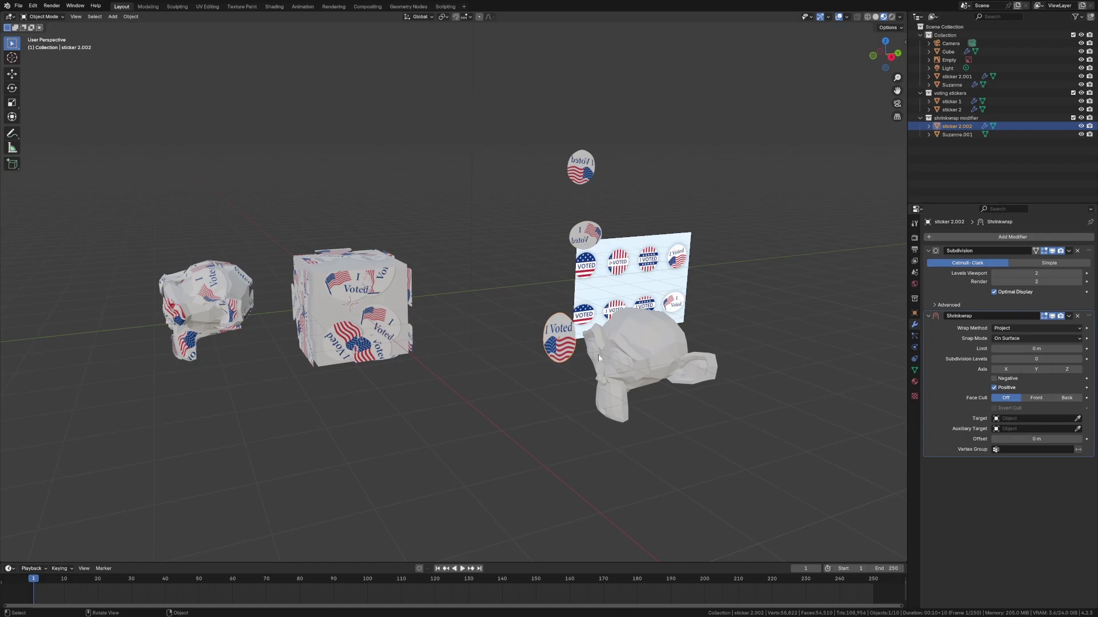
{"action": "left_click", "coordinate": [1004, 339]}
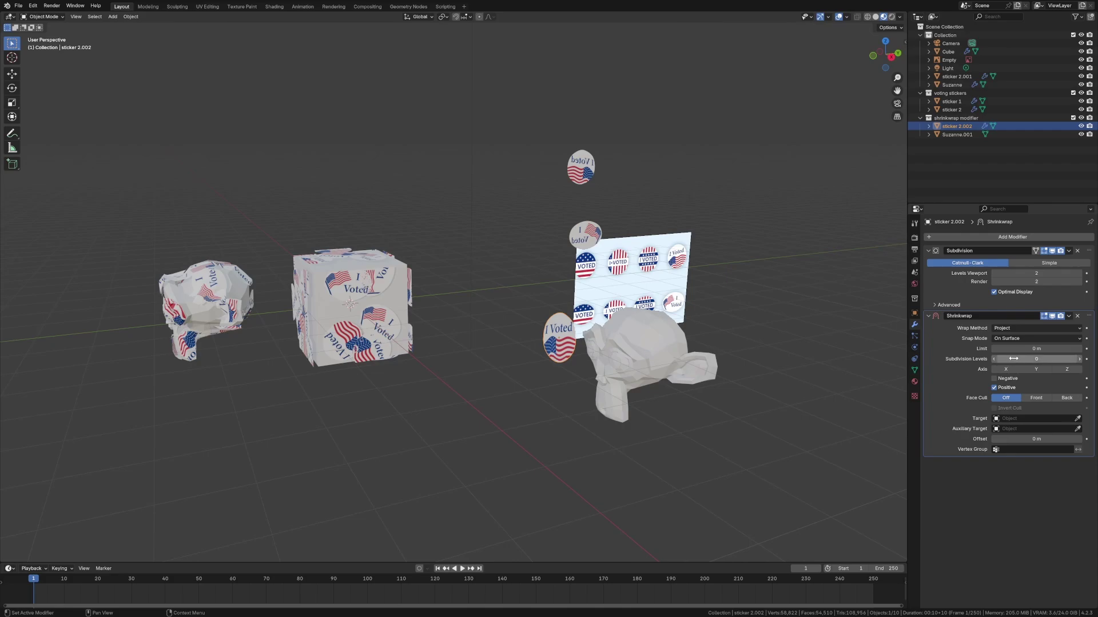
{"action": "left_click", "coordinate": [1077, 419]}
{"action": "left_click", "coordinate": [641, 338]}
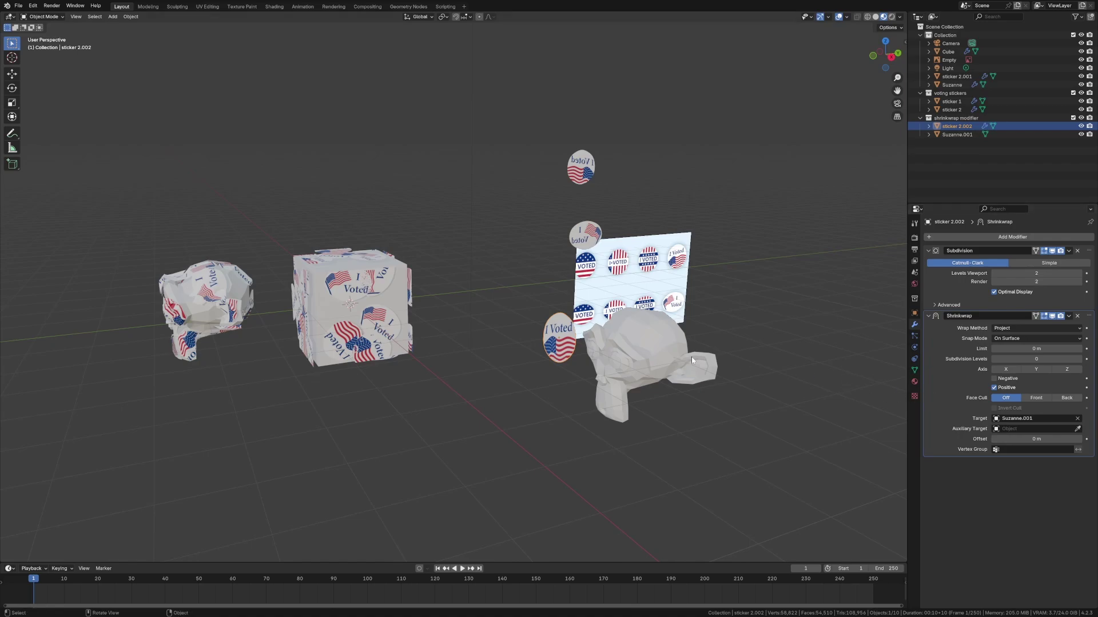
Enable Negative projection on the Shrinkwrap, set its offset to 0.02 m and move the sticker onto the monkey's head
{"action": "left_click_drag", "start_coordinate": [574, 352], "coordinate": [618, 355]}
{"action": "left_click", "coordinate": [993, 379]}
{"action": "middle_click_drag", "start_coordinate": [743, 380], "coordinate": [653, 382]}
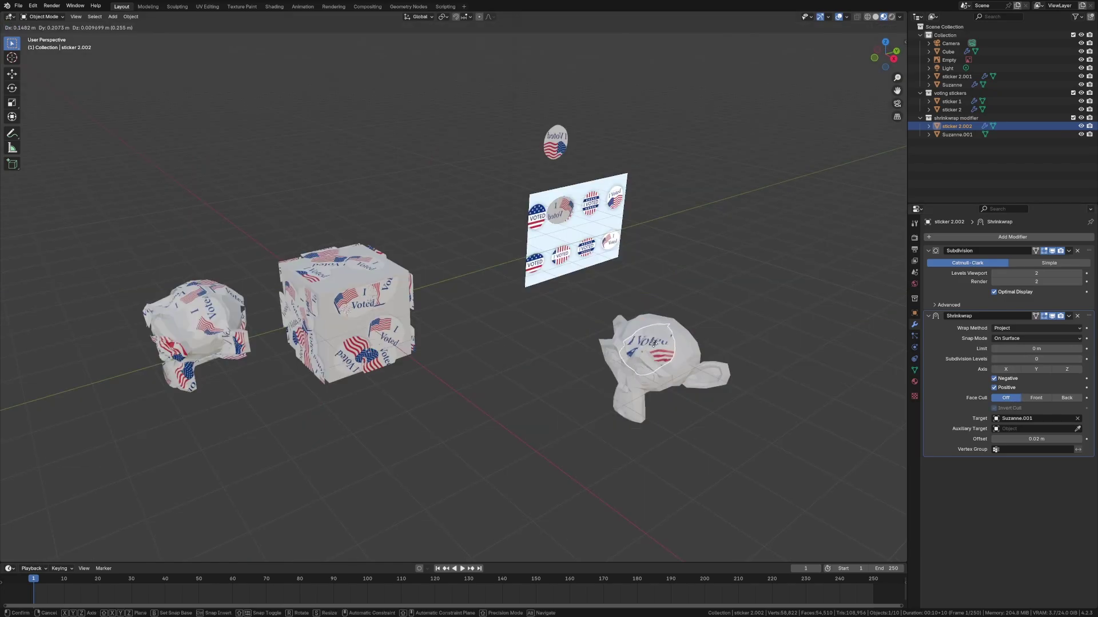
Rotate the projected sticker freely and move it across the front of the monkey's head
{"action": "key", "text": "r"}
{"action": "key", "text": "r"}
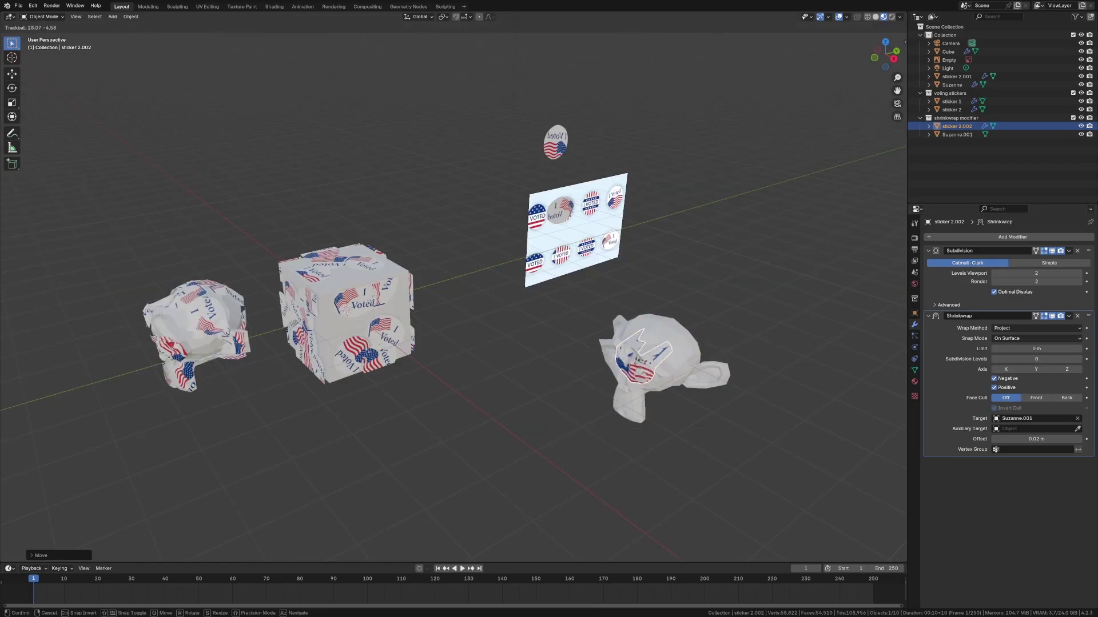
{"action": "left_click", "coordinate": [615, 391]}
{"action": "middle_click_drag", "start_coordinate": [614, 391], "coordinate": [656, 389]}
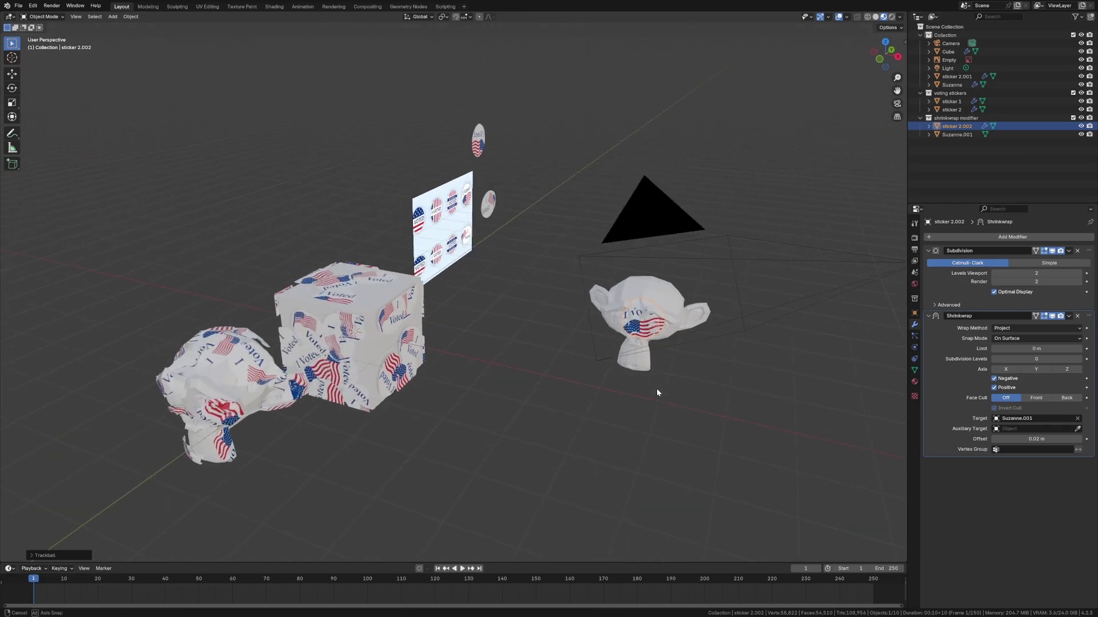
{"action": "key", "text": "g"}
{"action": "left_click", "coordinate": [649, 343]}
Trackball-rotate the sticker to follow the head's surface and move it onto the side of the monkey's head
{"action": "middle_click_drag", "start_coordinate": [649, 343], "coordinate": [652, 352]}
{"action": "key", "text": "r"}
{"action": "key", "text": "r"}
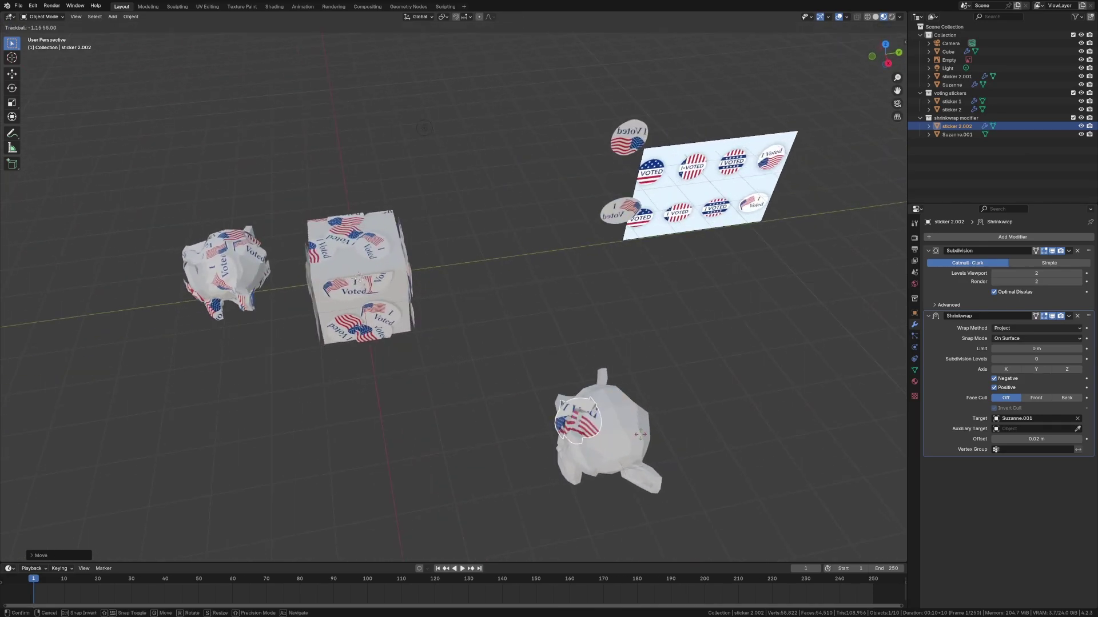
{"action": "left_click", "coordinate": [624, 429]}
{"action": "key", "text": "g"}
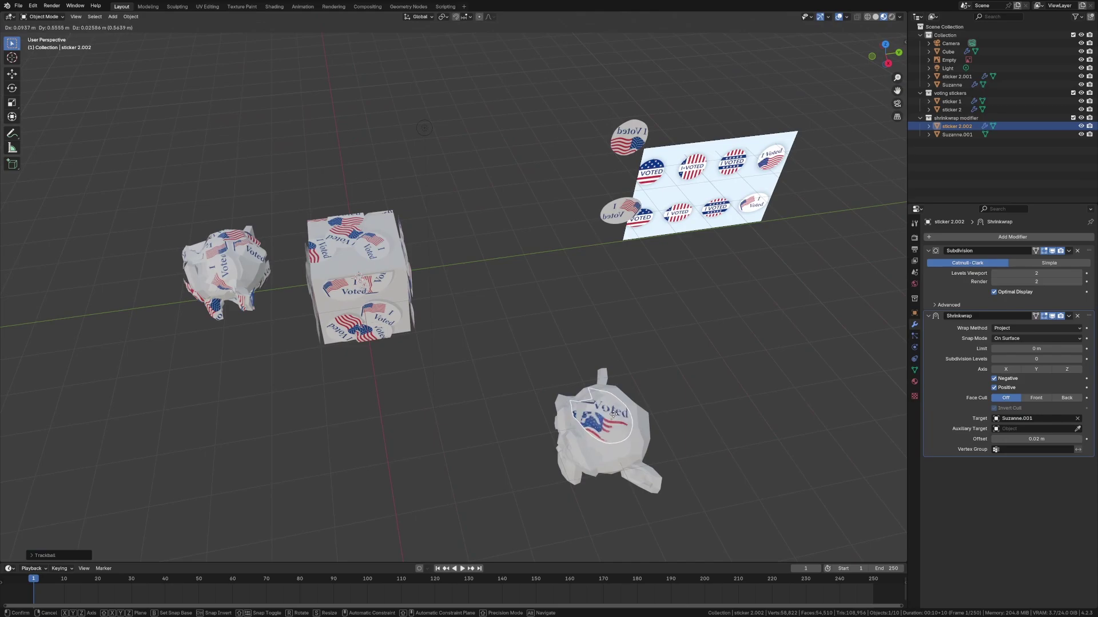
{"action": "left_click", "coordinate": [616, 423]}
Set the Shrinkwrap offset to 0.11 m and move the sticker over the head again
{"action": "left_click_drag", "start_coordinate": [1081, 439], "coordinate": [1097, 439]}
{"action": "left_click", "coordinate": [611, 415]}
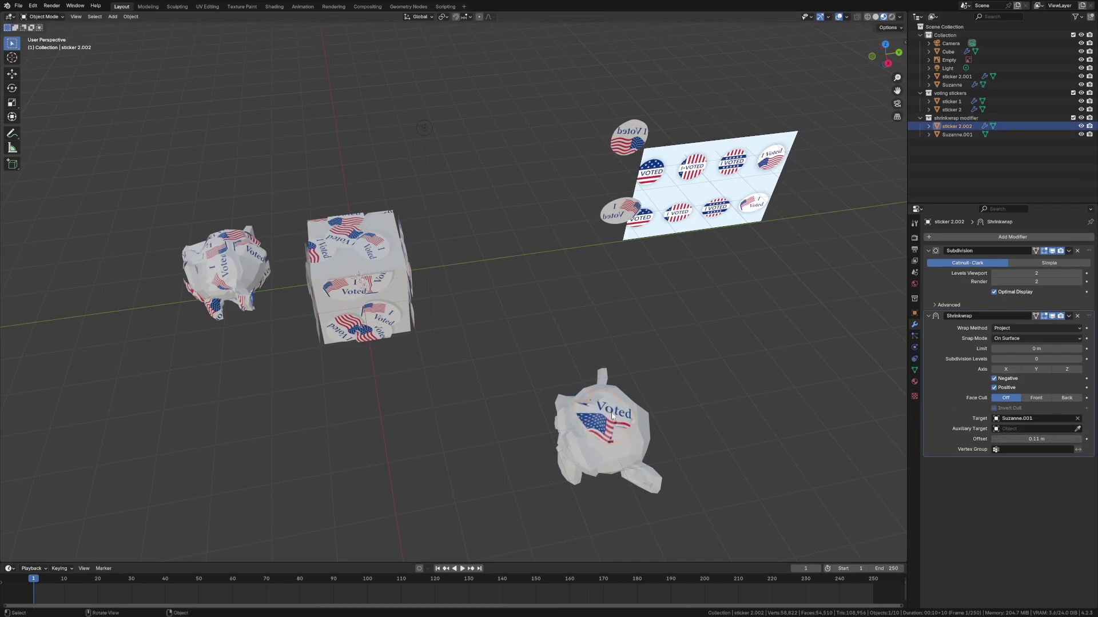
{"action": "key", "text": "g"}
{"action": "middle_click_drag", "start_coordinate": [609, 422], "coordinate": [607, 418]}
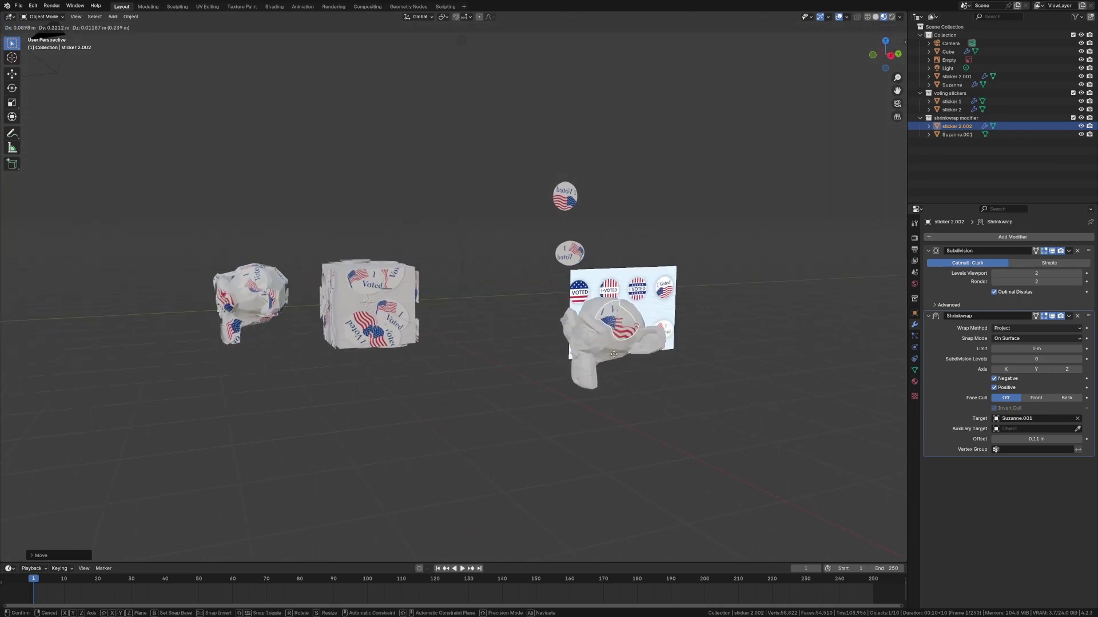
Rotate the sticker to face forward and settle it across the monkey's face
{"action": "middle_click_drag", "start_coordinate": [629, 372], "coordinate": [529, 404]}
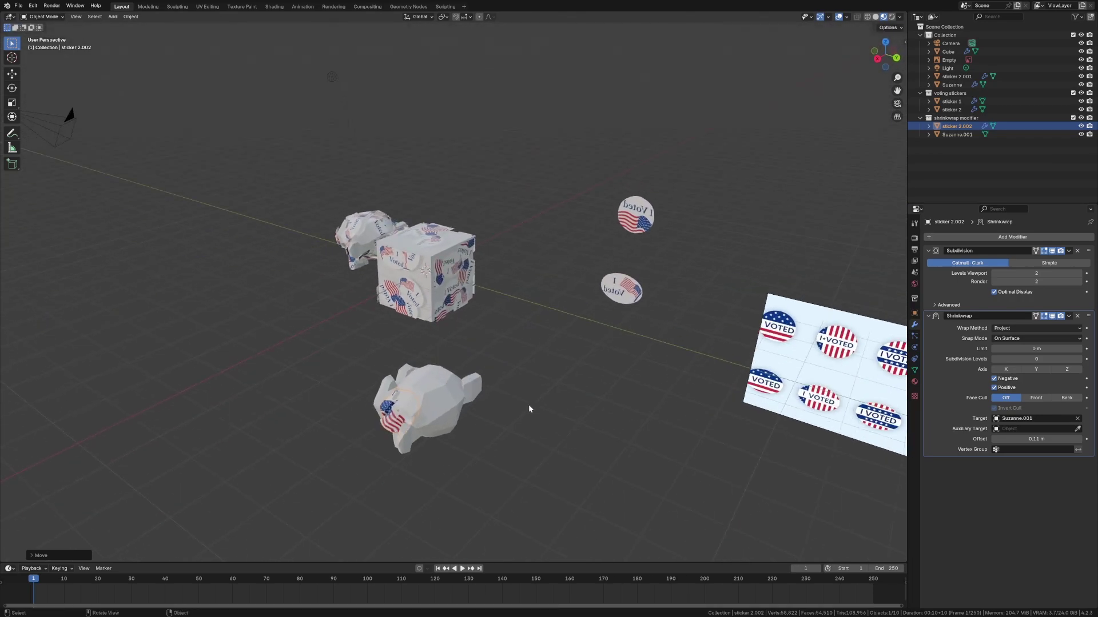
{"action": "left_click", "coordinate": [451, 410]}
{"action": "middle_click_drag", "start_coordinate": [451, 410], "coordinate": [371, 391]}
{"action": "key", "text": "r"}
{"action": "key", "text": "r"}
{"action": "left_click", "coordinate": [400, 398]}
{"action": "middle_click_drag", "start_coordinate": [368, 385], "coordinate": [505, 361]}
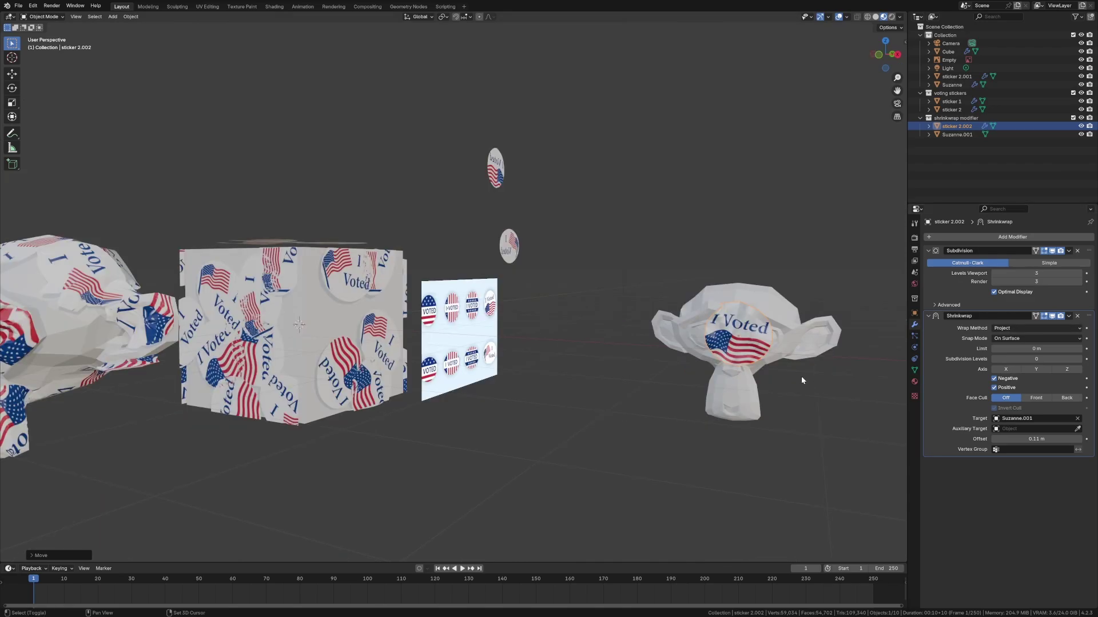
Duplicate the face sticker and move the copy toward the side of the monkey's head
{"action": "middle_click_drag", "start_coordinate": [800, 376], "coordinate": [632, 340], "text": "shift"}
{"action": "left_click", "coordinate": [612, 324]}
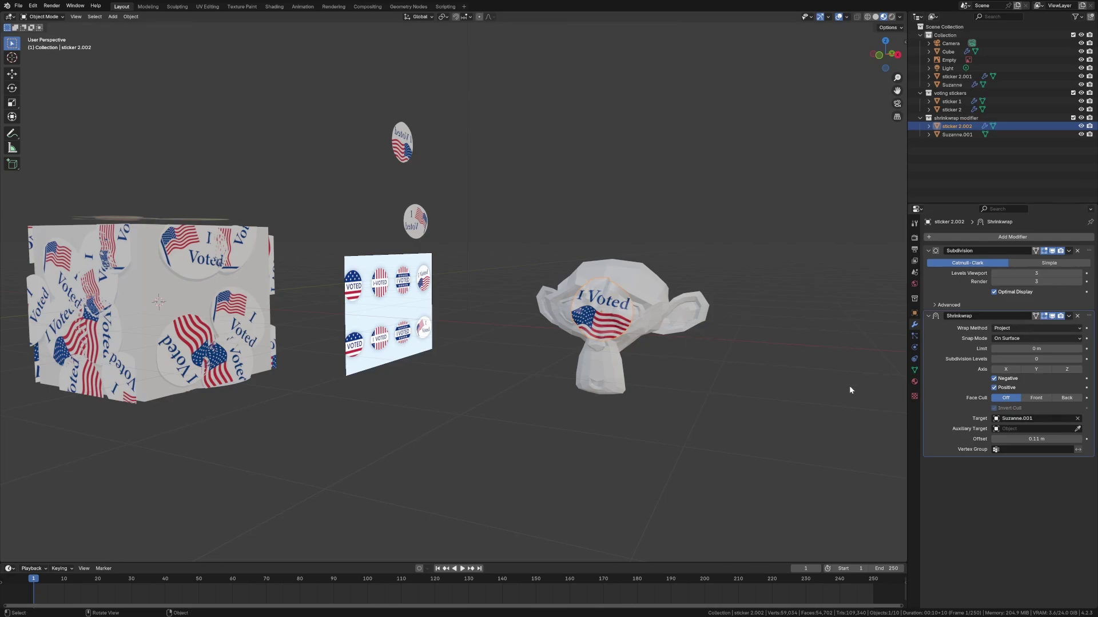
{"action": "key", "text": "shift+d"}
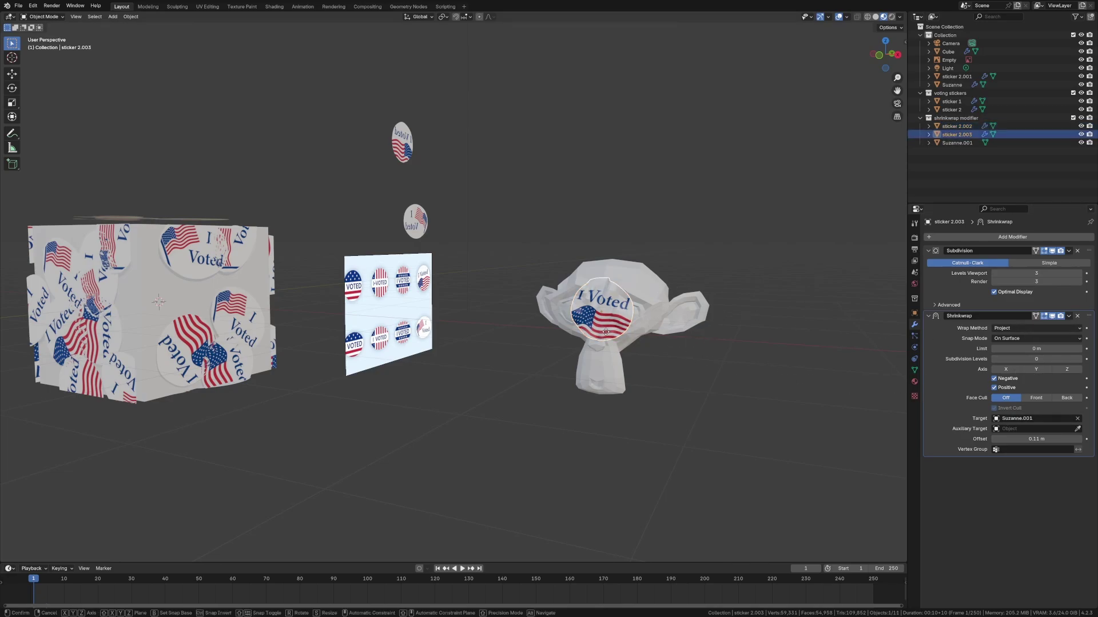
{"action": "left_click", "coordinate": [669, 329]}
{"action": "middle_click_drag", "start_coordinate": [739, 356], "coordinate": [674, 355]}
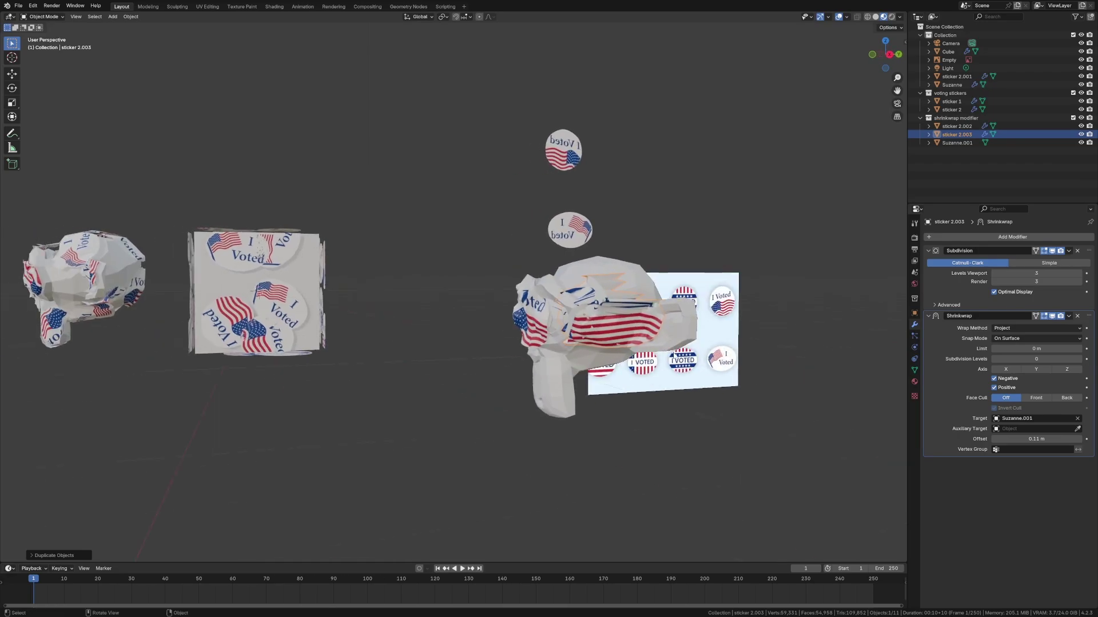
Rotate the sticker copy to match the side of the head and position it flat between the face and ear
{"action": "key", "text": "r"}
{"action": "key", "text": "r"}
{"action": "left_click", "coordinate": [595, 343]}
{"action": "key", "text": "g"}
{"action": "left_click", "coordinate": [617, 346]}
{"action": "middle_click_drag", "start_coordinate": [618, 346], "coordinate": [531, 321]}
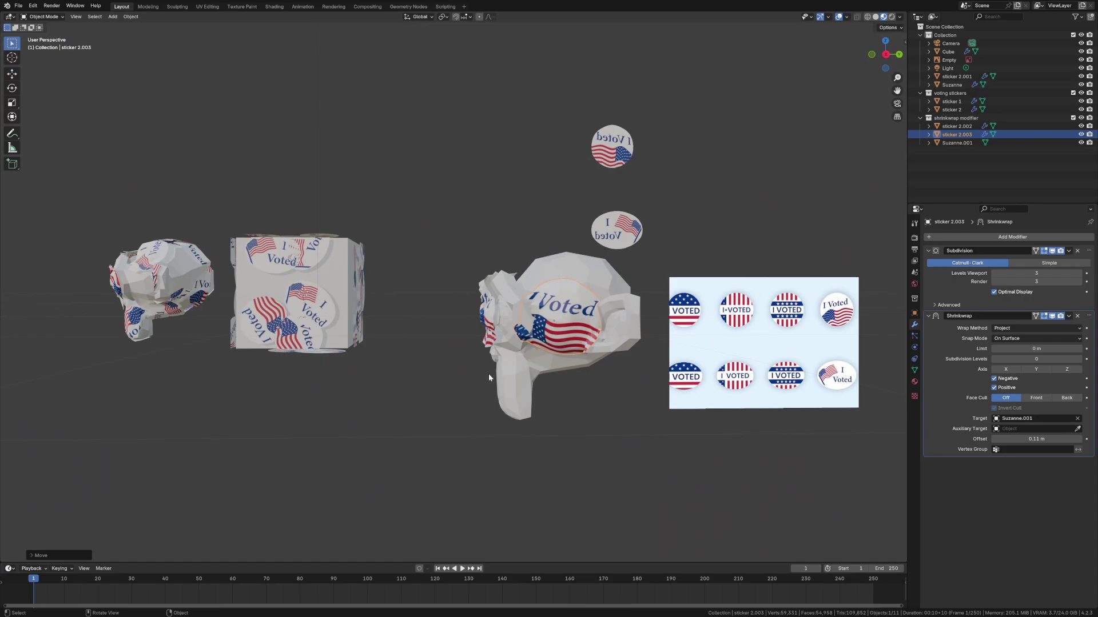
{"action": "middle_click_drag", "start_coordinate": [489, 376], "coordinate": [523, 393]}
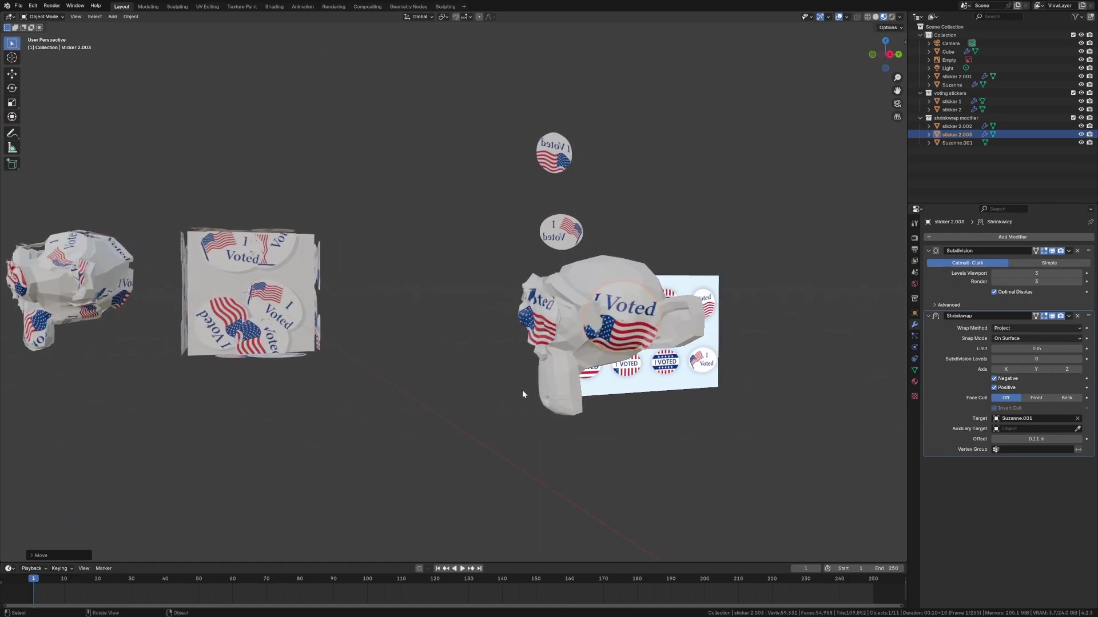
Select the sticker-covered cube and view its scattered stickers beside the shrinkwrapped monkey
{"action": "left_click", "coordinate": [208, 279]}
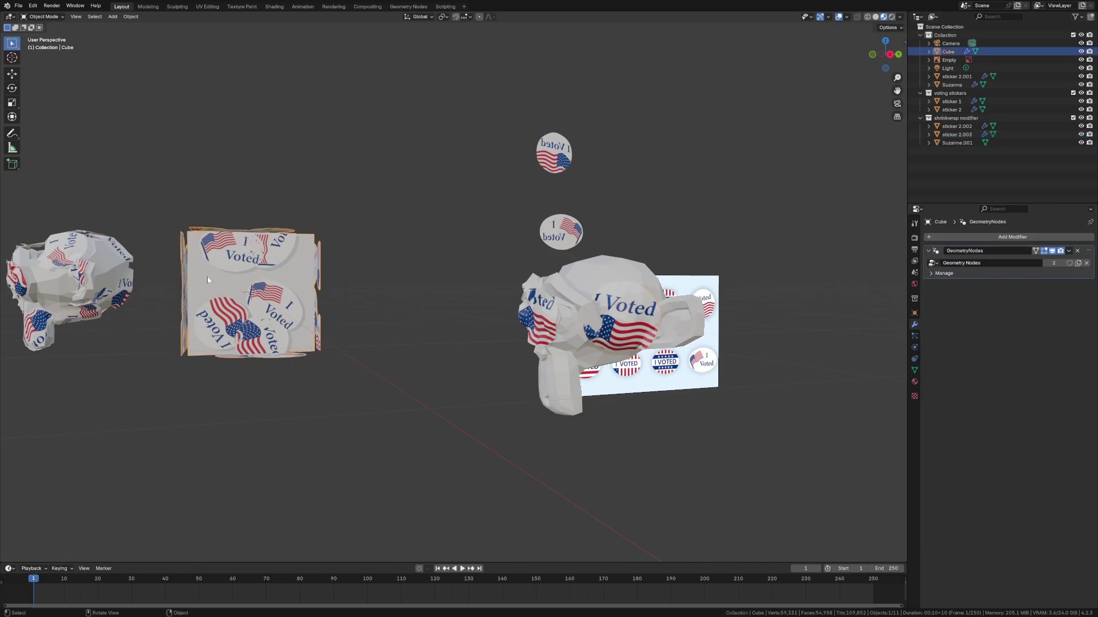
{"action": "middle_click_drag", "start_coordinate": [208, 279], "coordinate": [181, 329]}
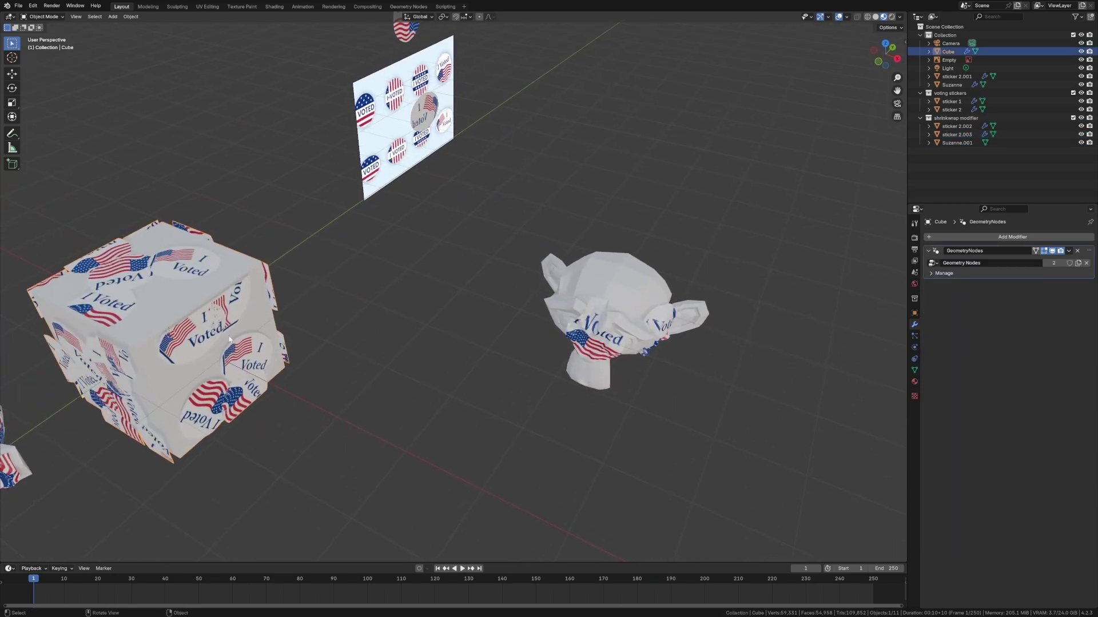